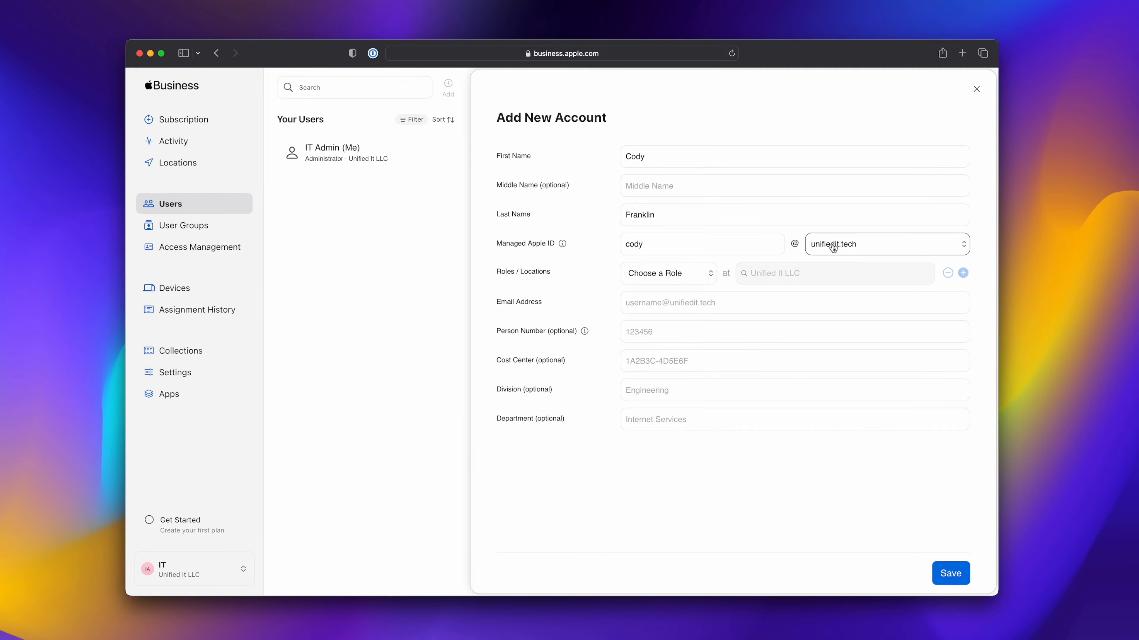
Step: Keep unifiedit.tech as the new account's Managed Apple ID domain and assign it the Staff role
{"action": "left_click", "coordinate": [832, 246]}
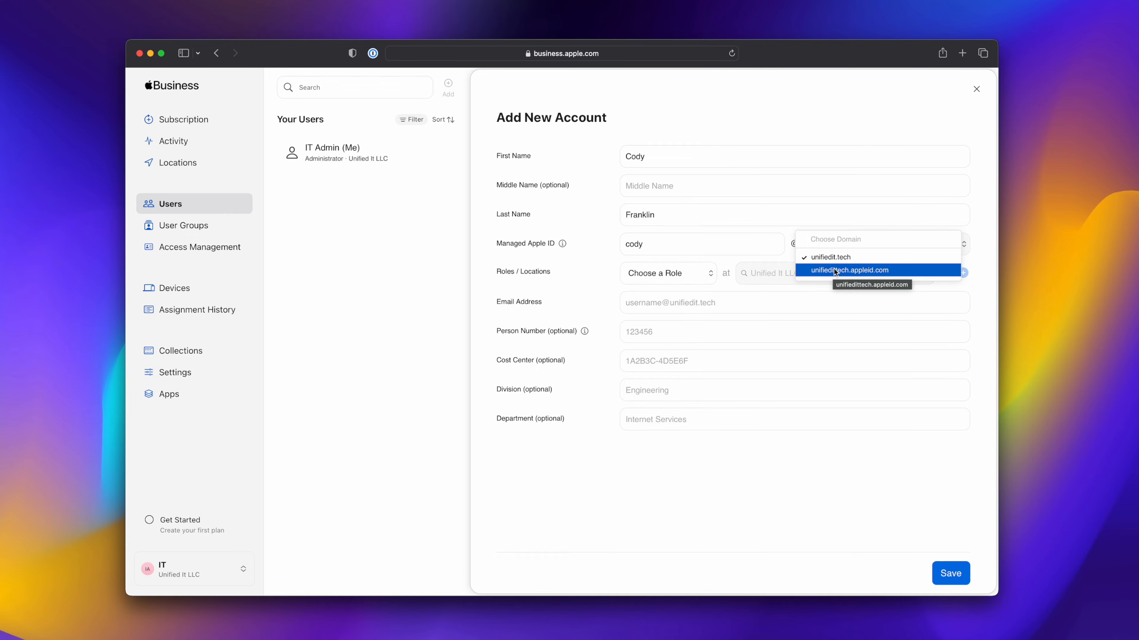
{"action": "left_click", "coordinate": [844, 258]}
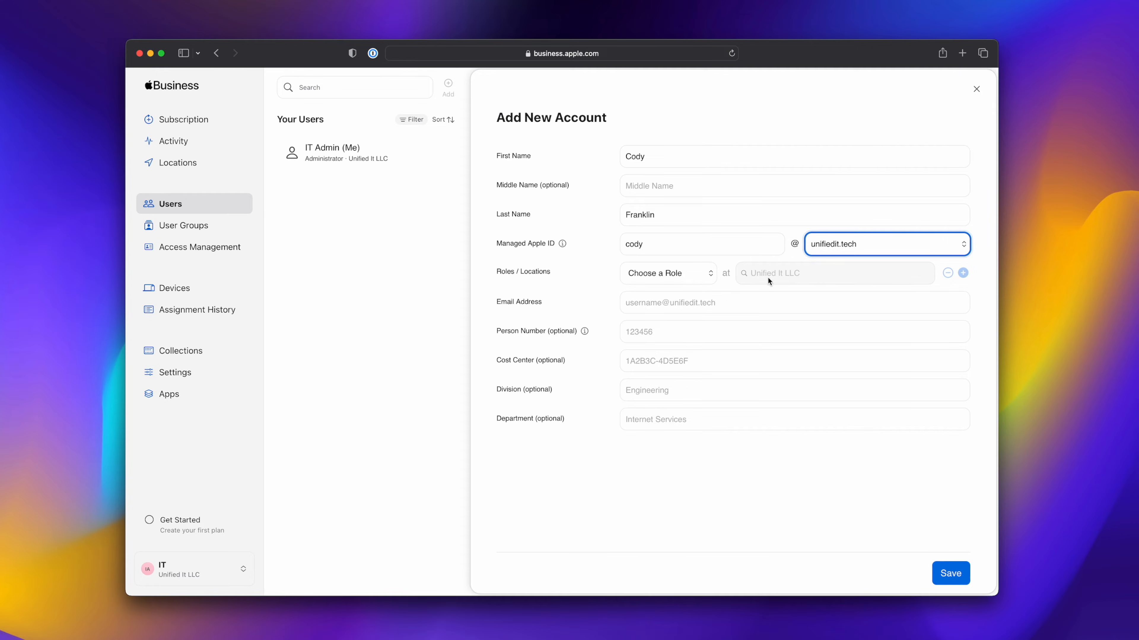
{"action": "left_click", "coordinate": [689, 280]}
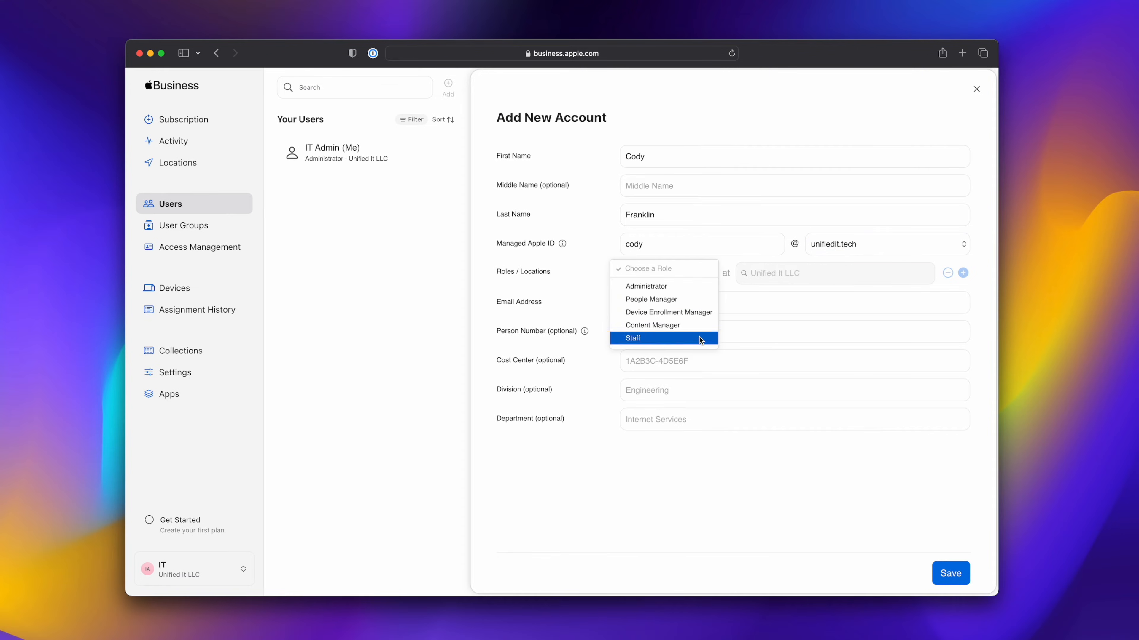
{"action": "left_click", "coordinate": [672, 339]}
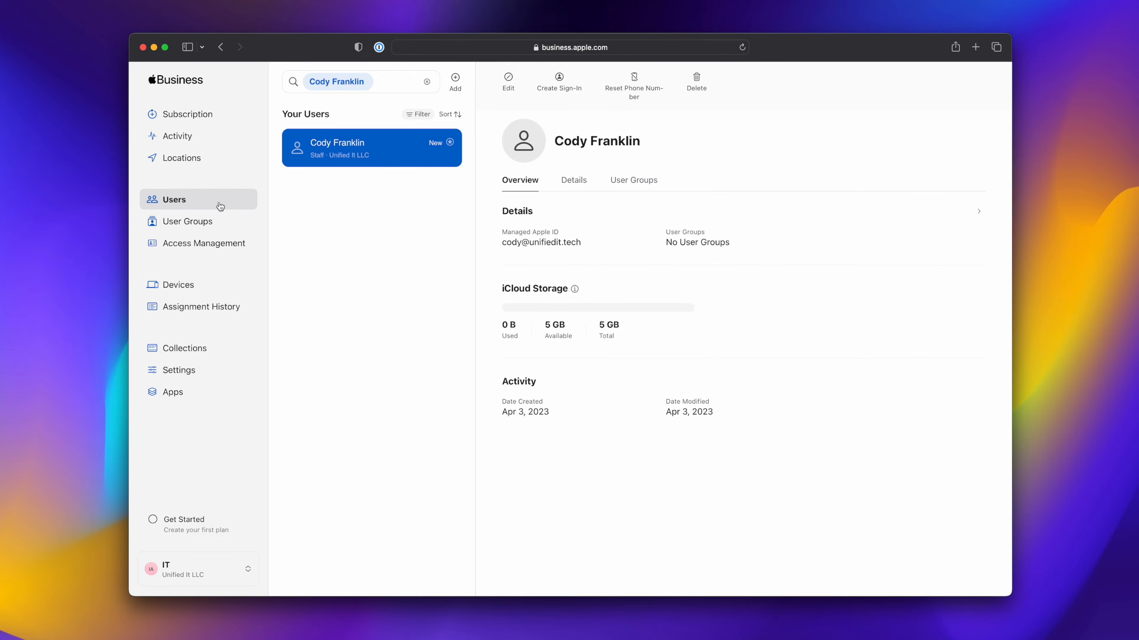
Step: Start a new subscription with an Employee Plan that covers up to 3 devices per employee
{"action": "left_click", "coordinate": [208, 115]}
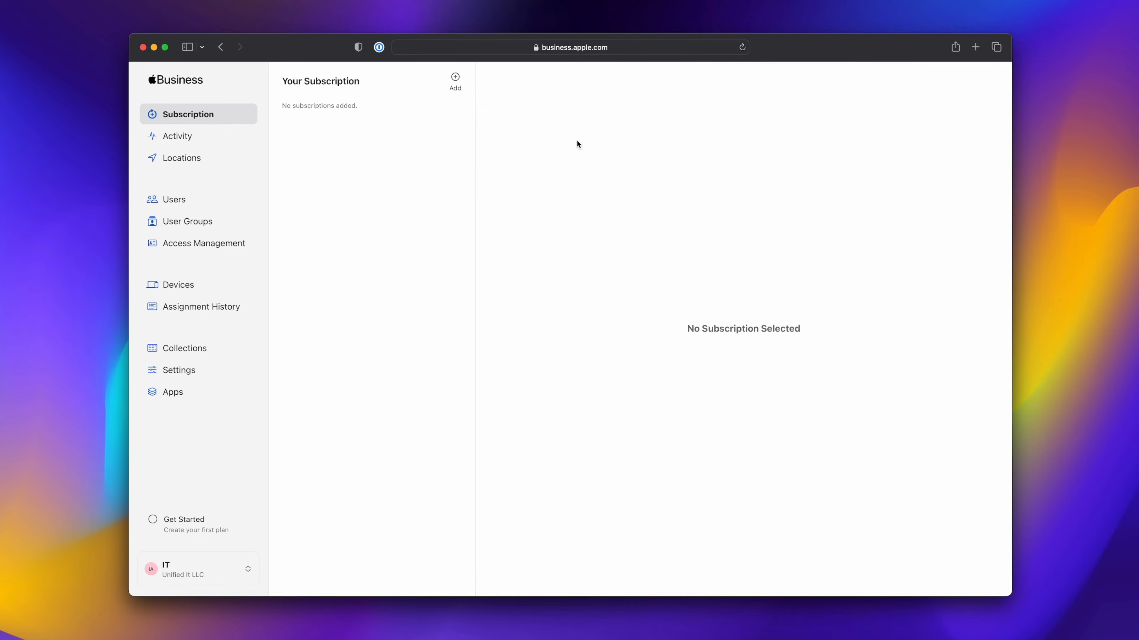
{"action": "left_click", "coordinate": [455, 77]}
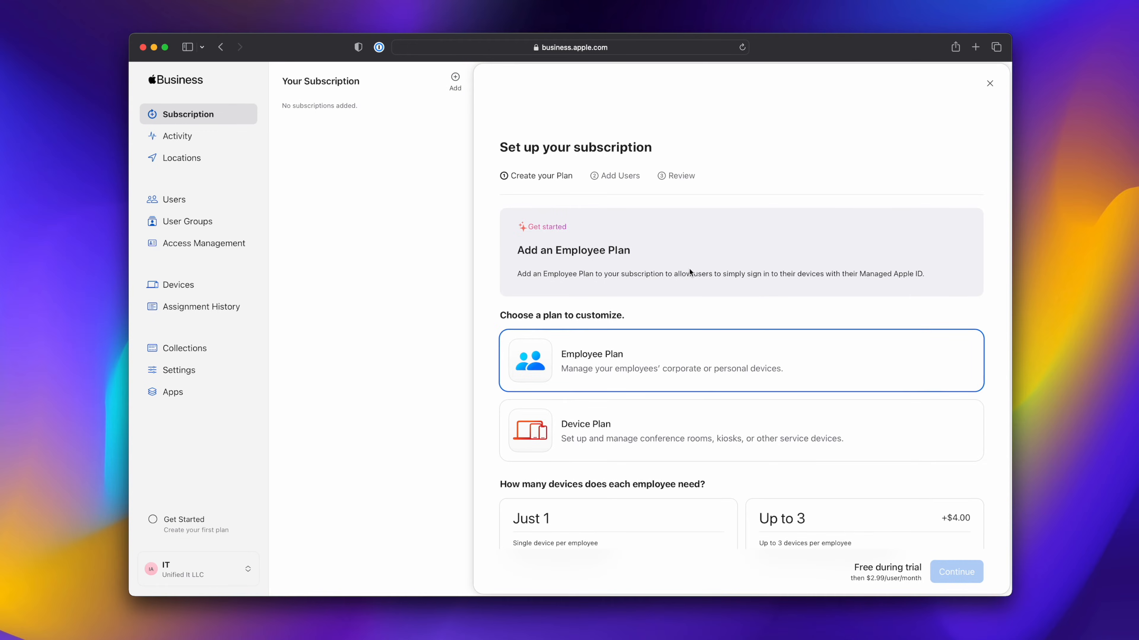
{"action": "scroll", "coordinate": [683, 270], "scroll_direction": "down", "scroll_amount": 2}
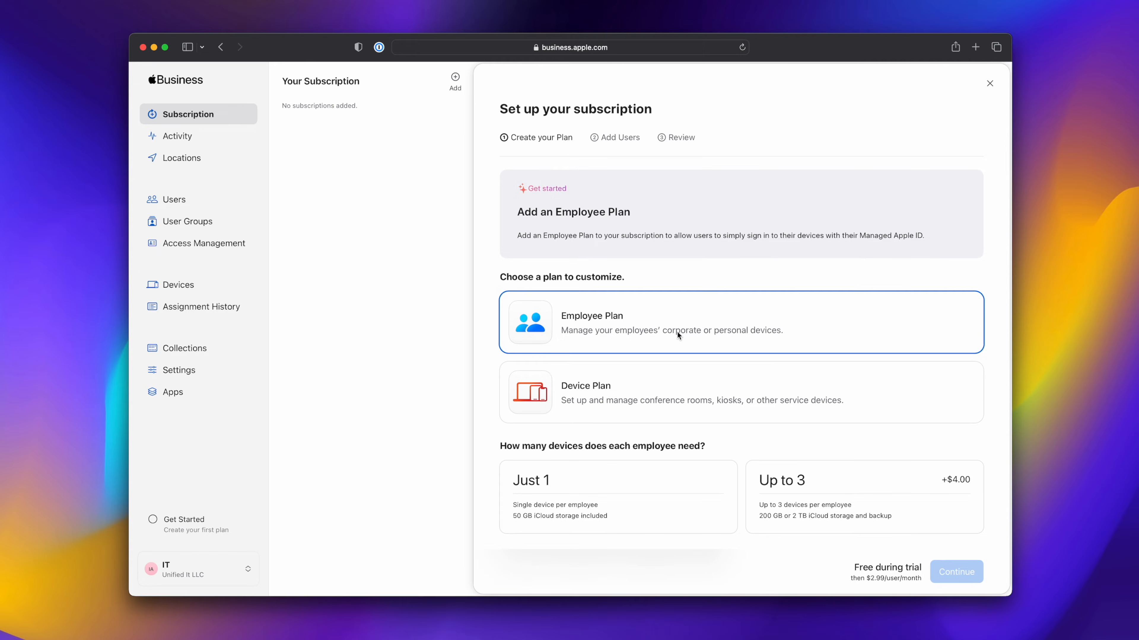
{"action": "scroll", "coordinate": [677, 331], "scroll_direction": "down", "scroll_amount": 2}
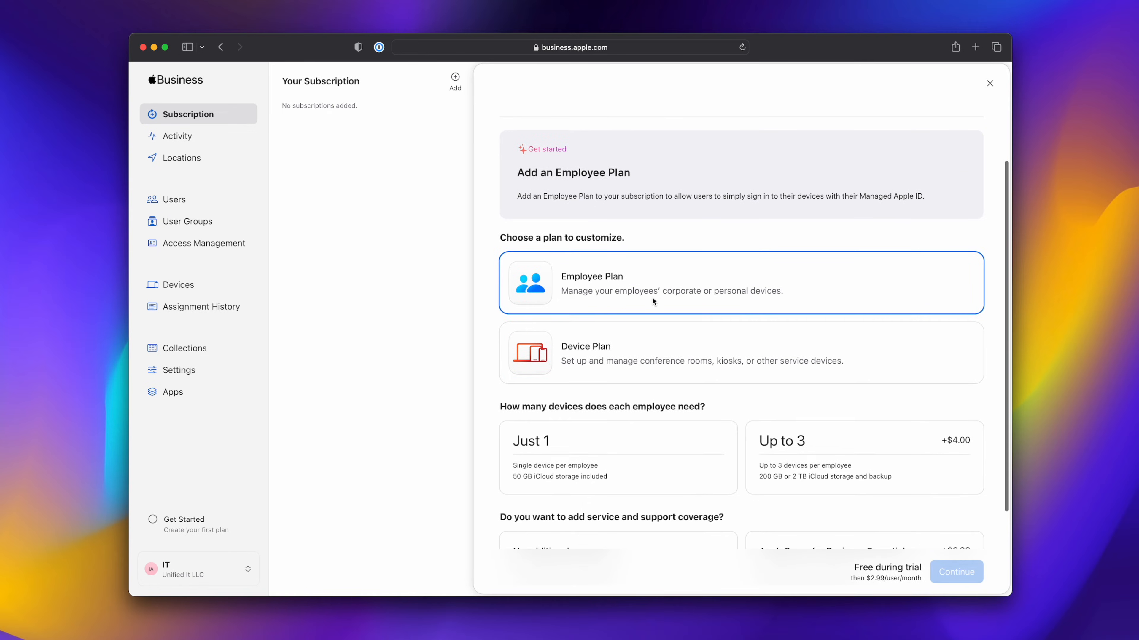
{"action": "left_click", "coordinate": [805, 470]}
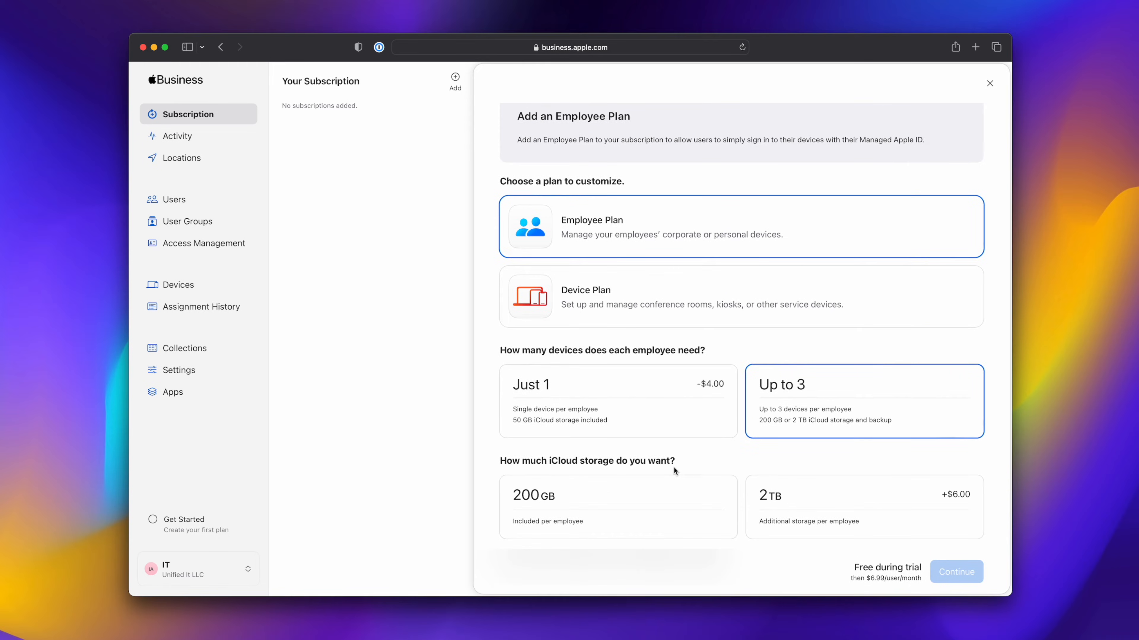
Step: Include 200 GB of iCloud storage and no additional coverage in the Employee Plan, and continue to adding users
{"action": "scroll", "coordinate": [672, 469], "scroll_direction": "down", "scroll_amount": 2}
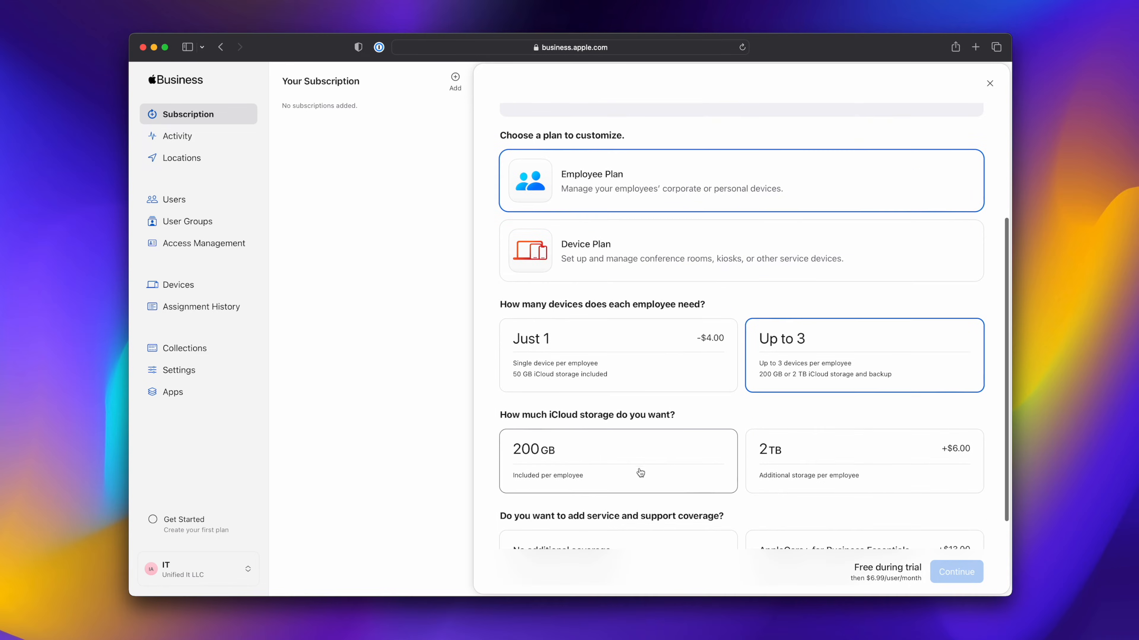
{"action": "left_click", "coordinate": [579, 458]}
{"action": "scroll", "coordinate": [579, 455], "scroll_direction": "down", "scroll_amount": 1}
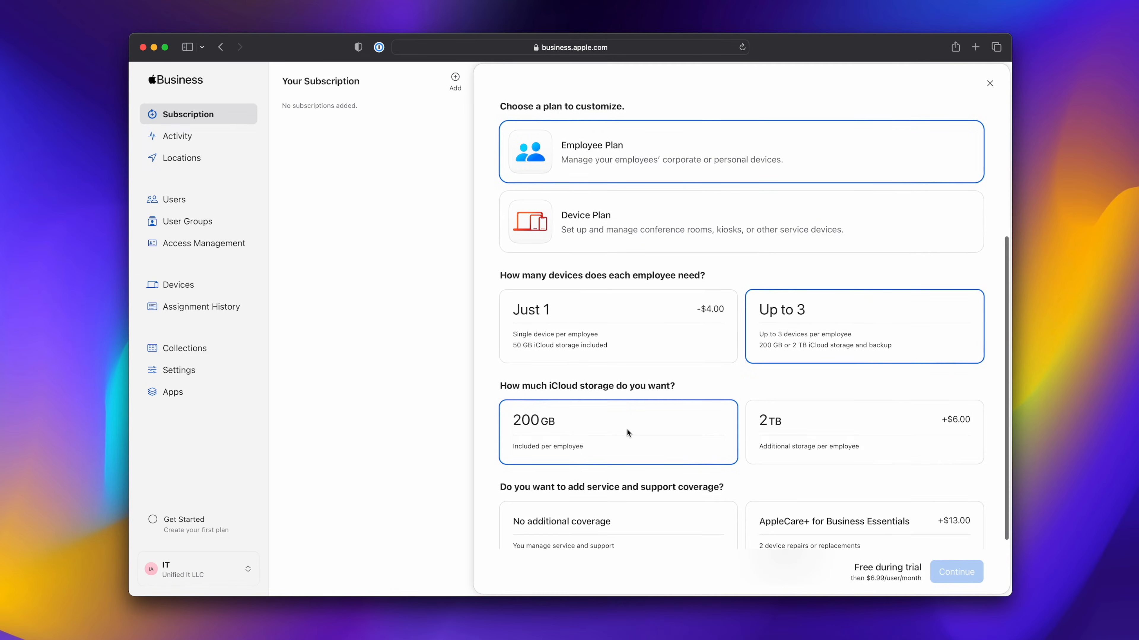
{"action": "scroll", "coordinate": [627, 430], "scroll_direction": "down", "scroll_amount": 3}
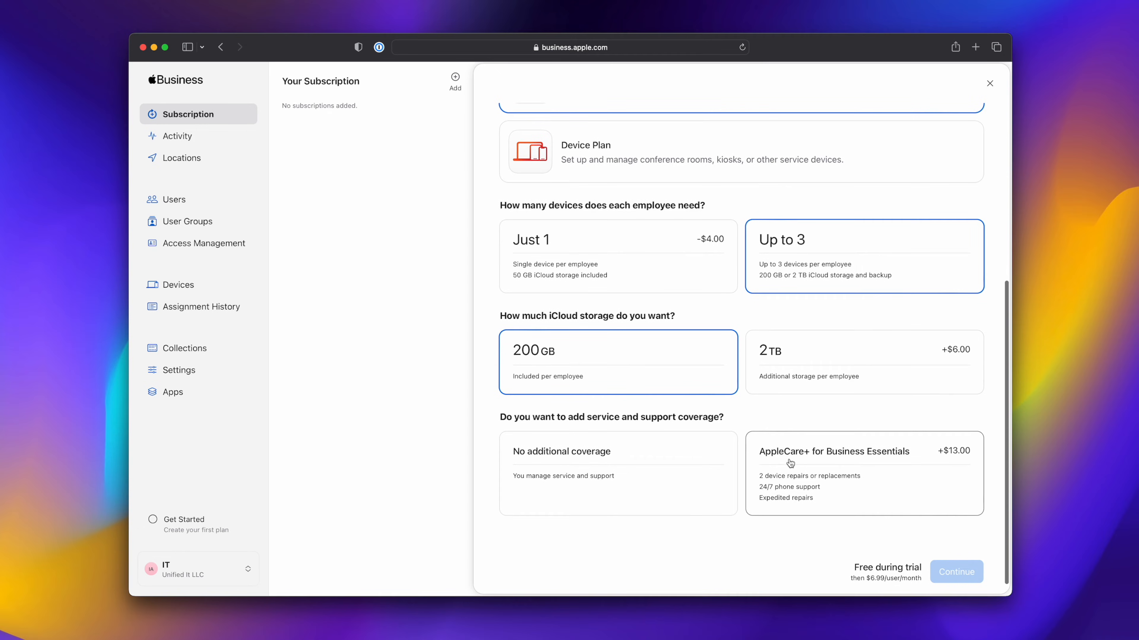
{"action": "left_click", "coordinate": [673, 468]}
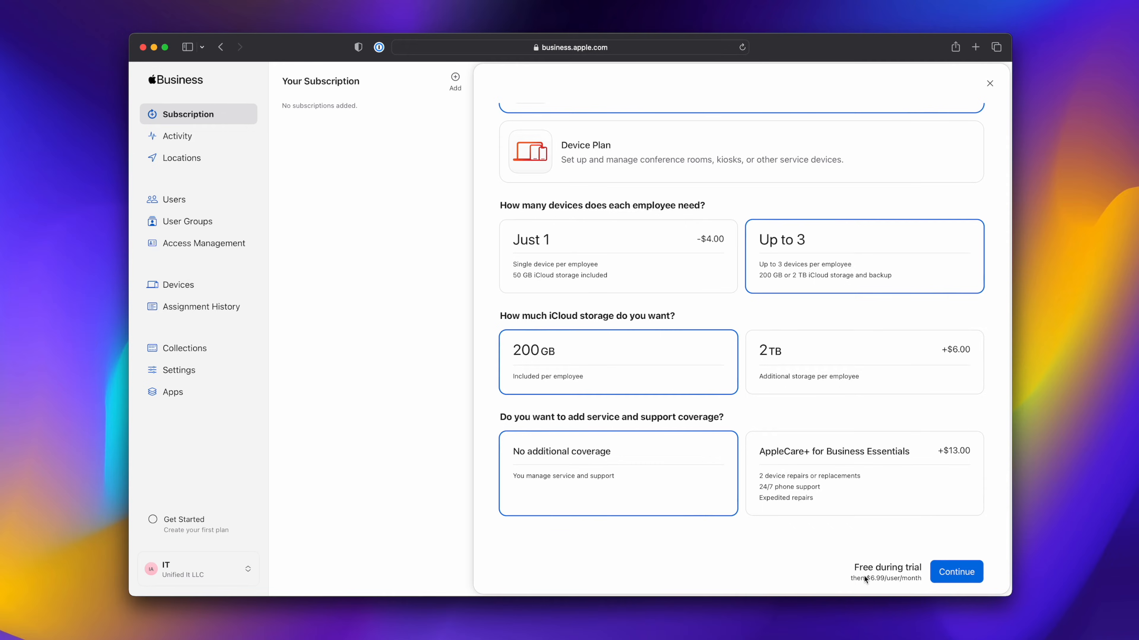
{"action": "left_click", "coordinate": [952, 569]}
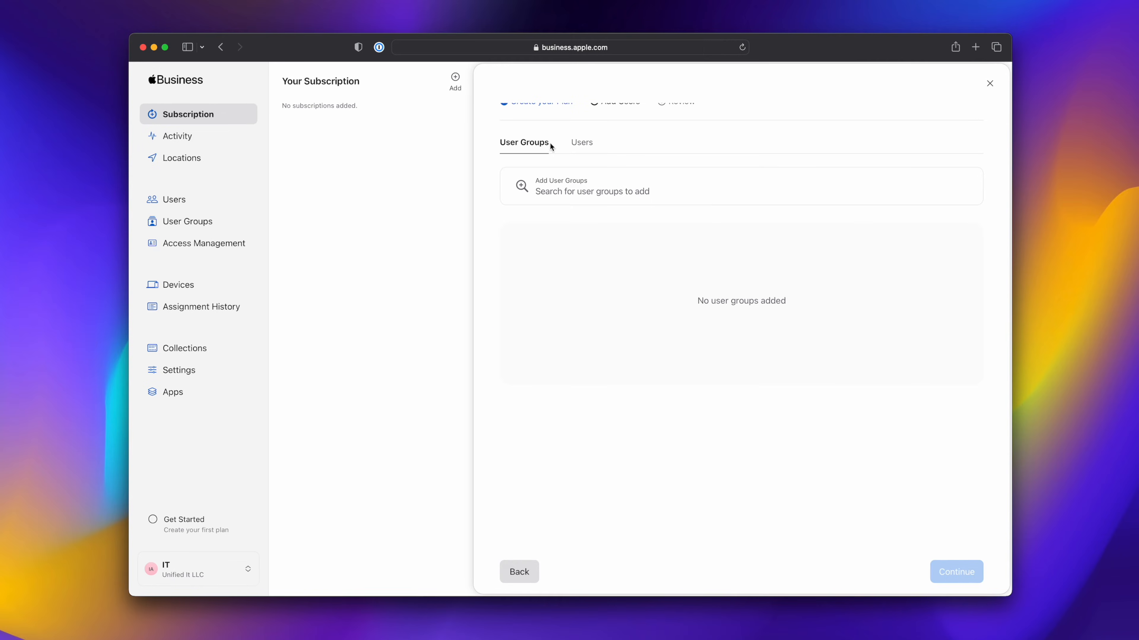
Step: Assign the new Staff user to the plan, add the plan to the subscription and dismiss the prompt about configuring a setting
{"action": "left_click", "coordinate": [579, 142]}
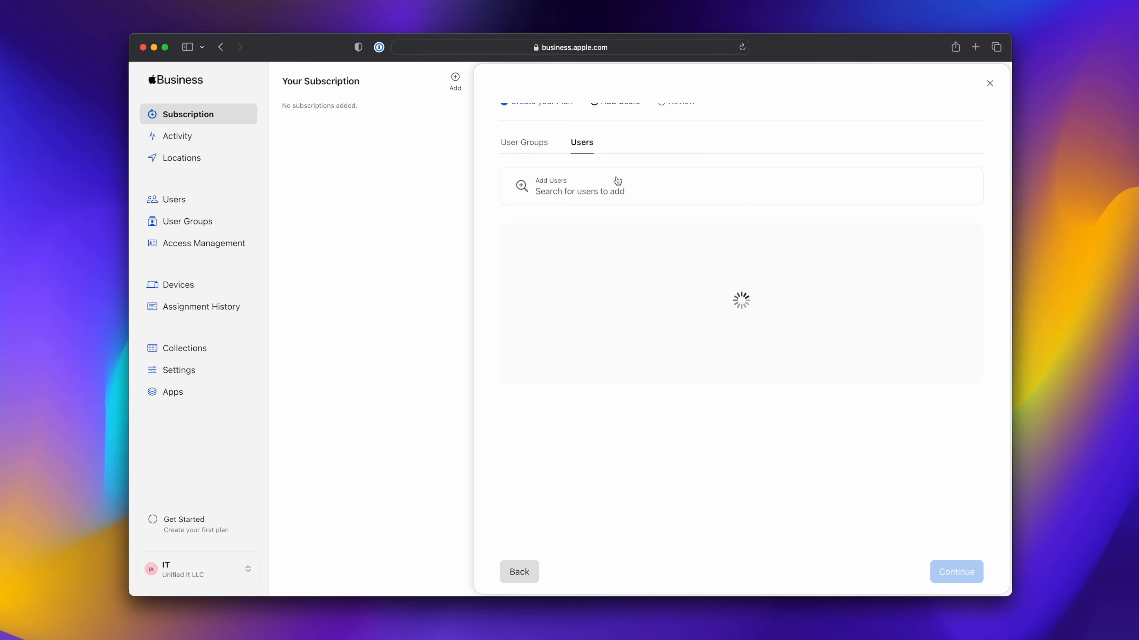
{"action": "left_click", "coordinate": [672, 191]}
{"action": "left_click", "coordinate": [954, 273]}
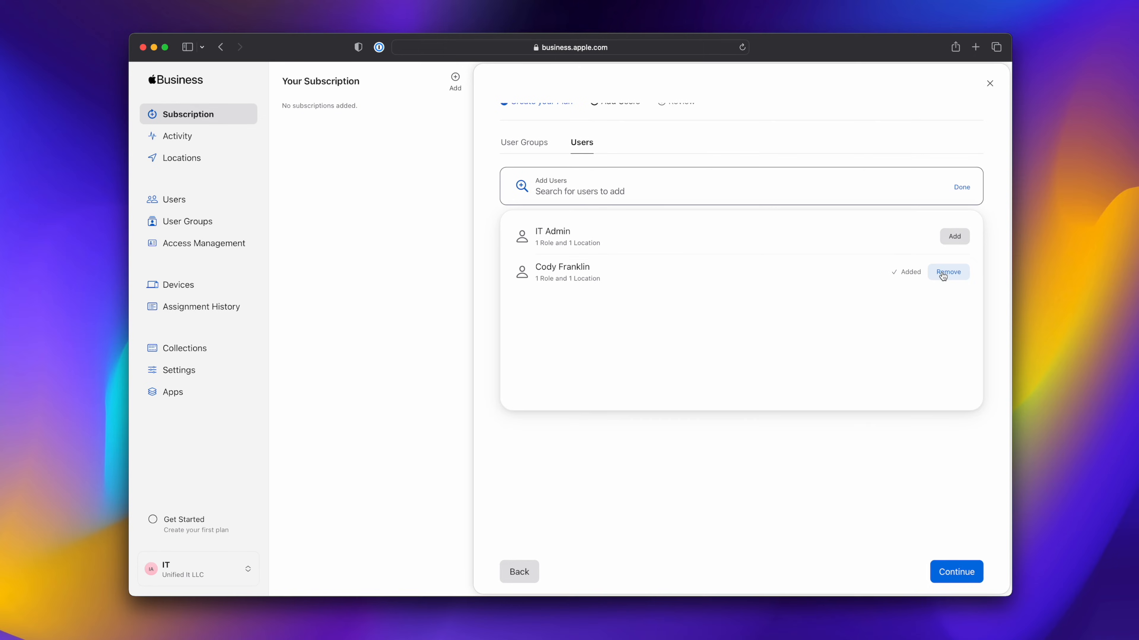
{"action": "left_click", "coordinate": [959, 574]}
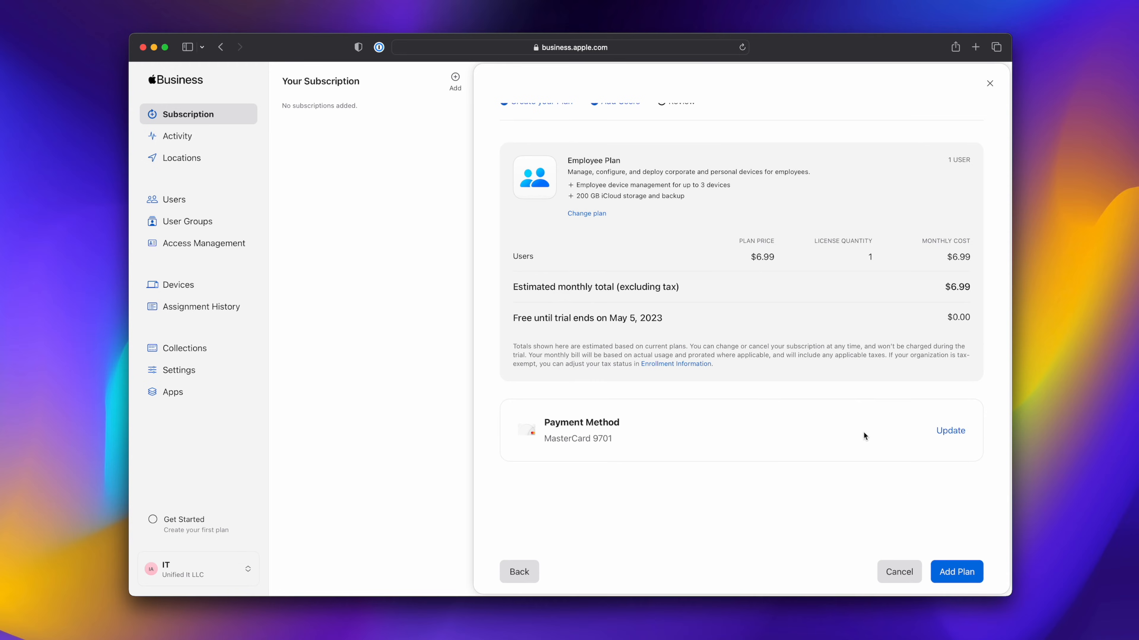
{"action": "left_click", "coordinate": [960, 573]}
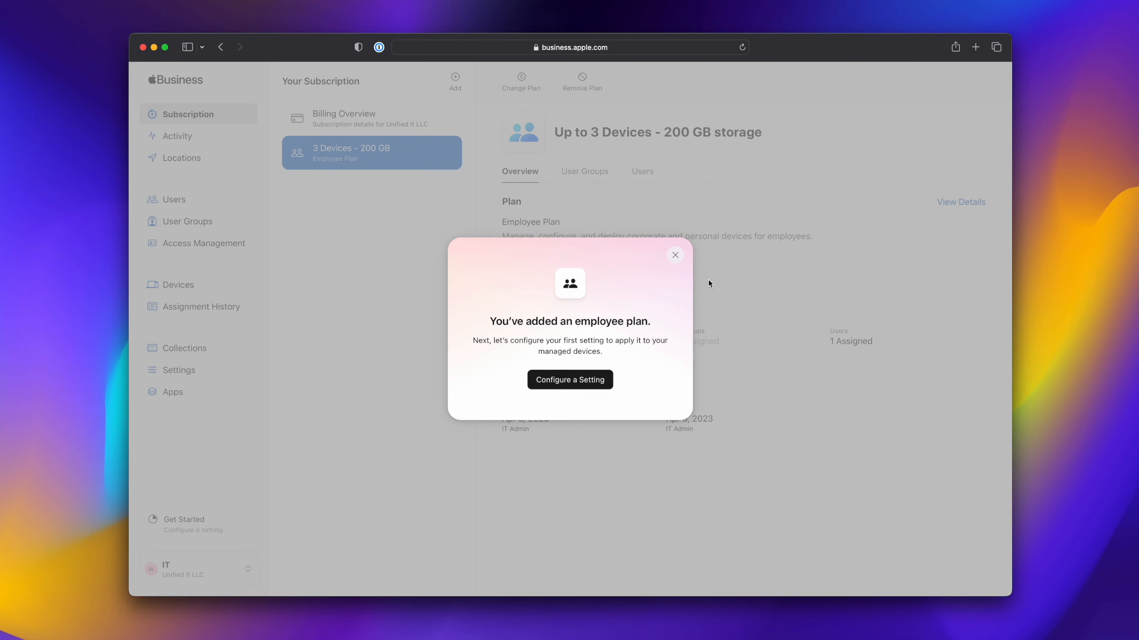
{"action": "left_click", "coordinate": [674, 255]}
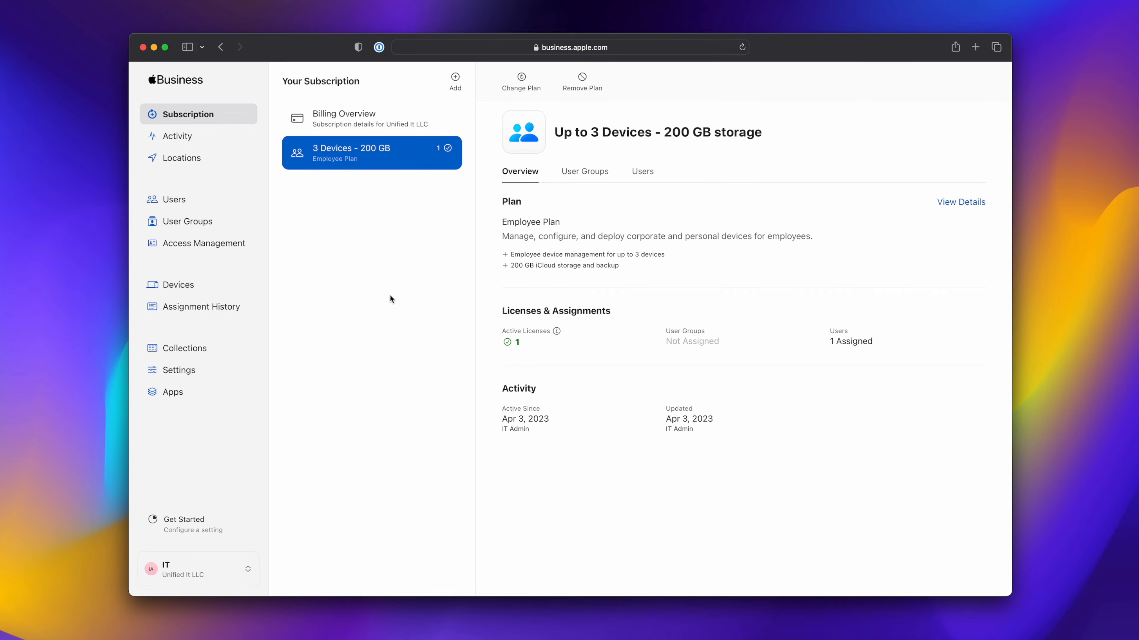
Step: Return to the user list and open the new Staff user's record
{"action": "left_click", "coordinate": [250, 200]}
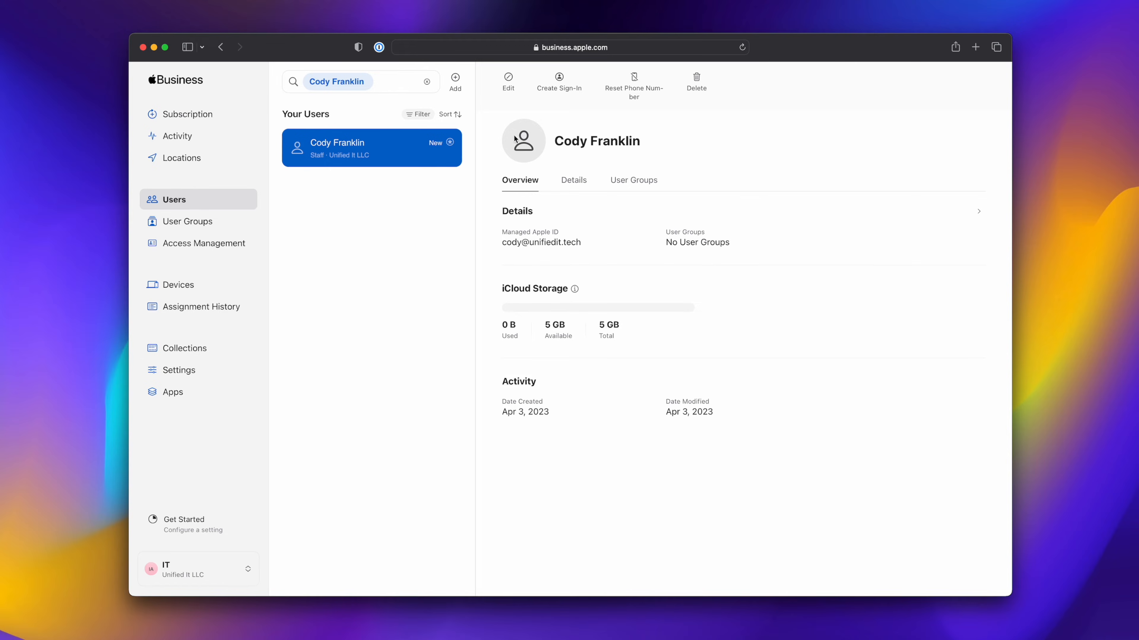
{"action": "left_click", "coordinate": [635, 93]}
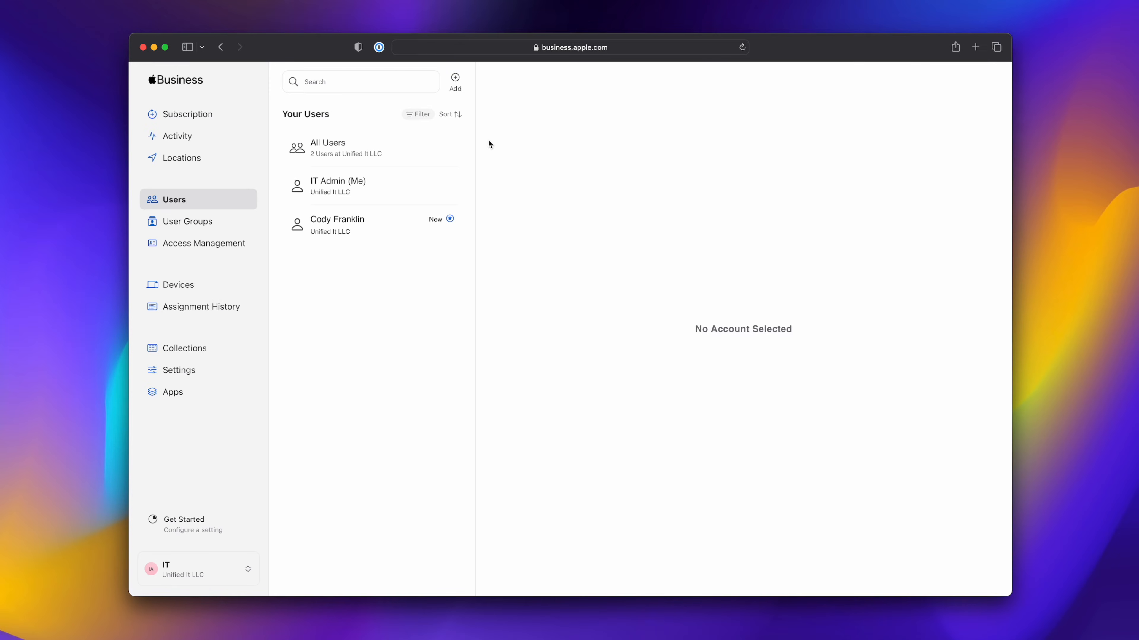
{"action": "left_click", "coordinate": [378, 225]}
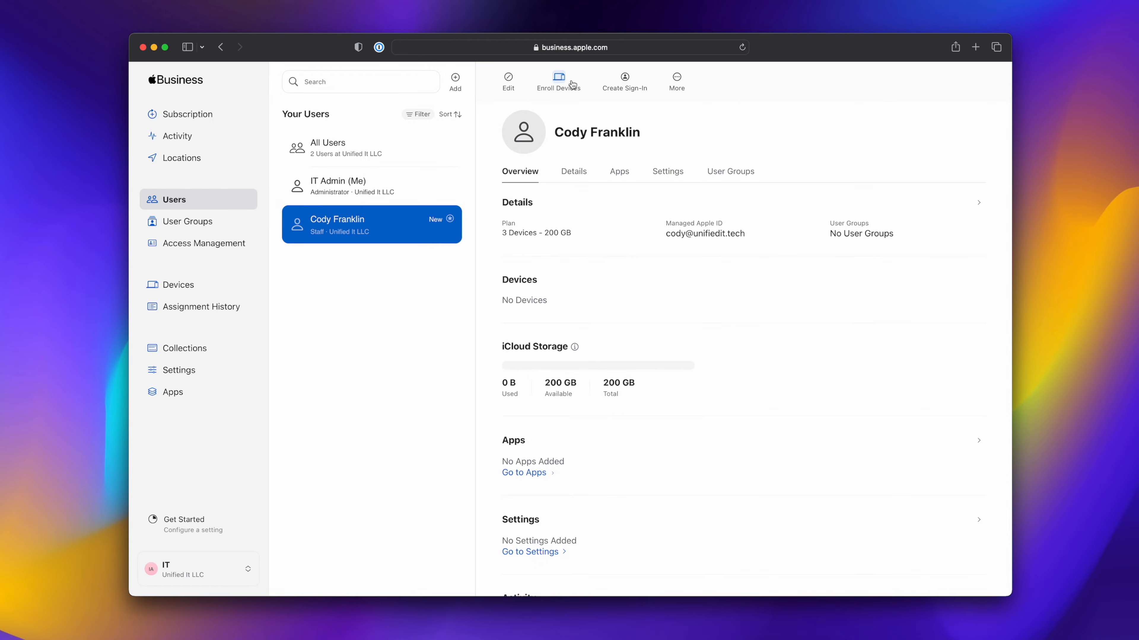
Step: Start device enrollment for this user, choose Company-owned Mac and copy the unique enrollment link
{"action": "left_click", "coordinate": [559, 80]}
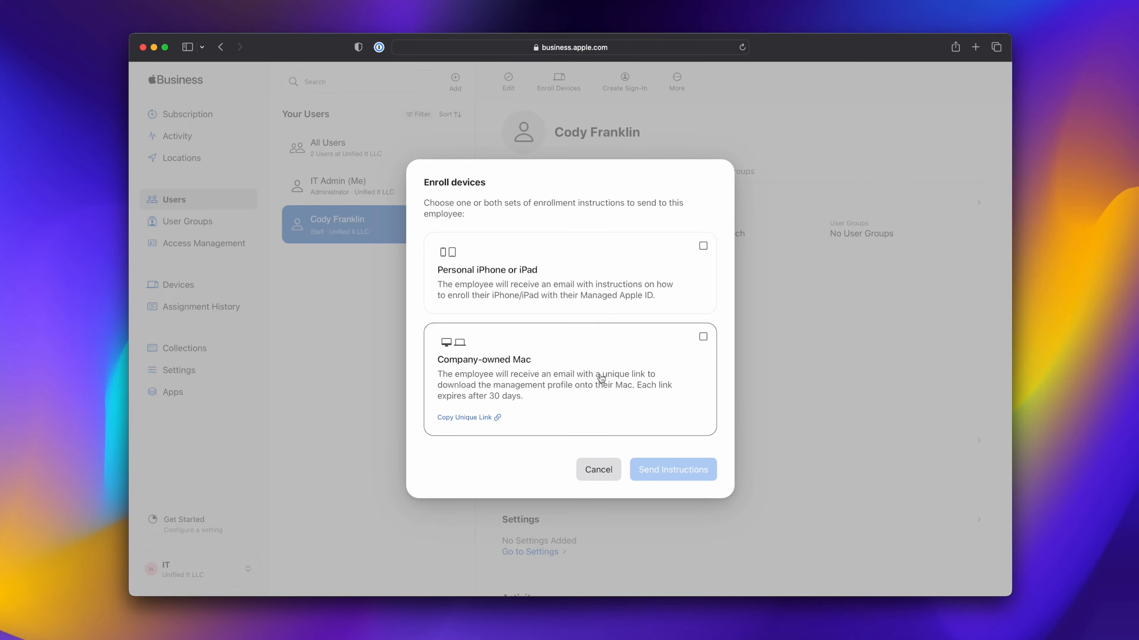
{"action": "left_click", "coordinate": [582, 395]}
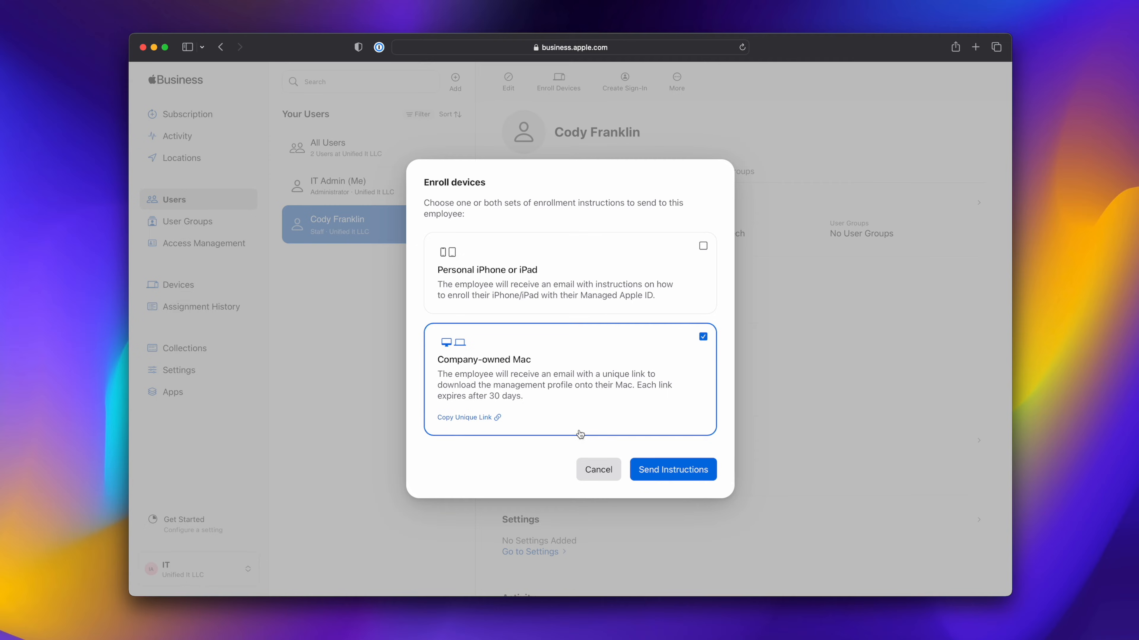
{"action": "left_click", "coordinate": [469, 418]}
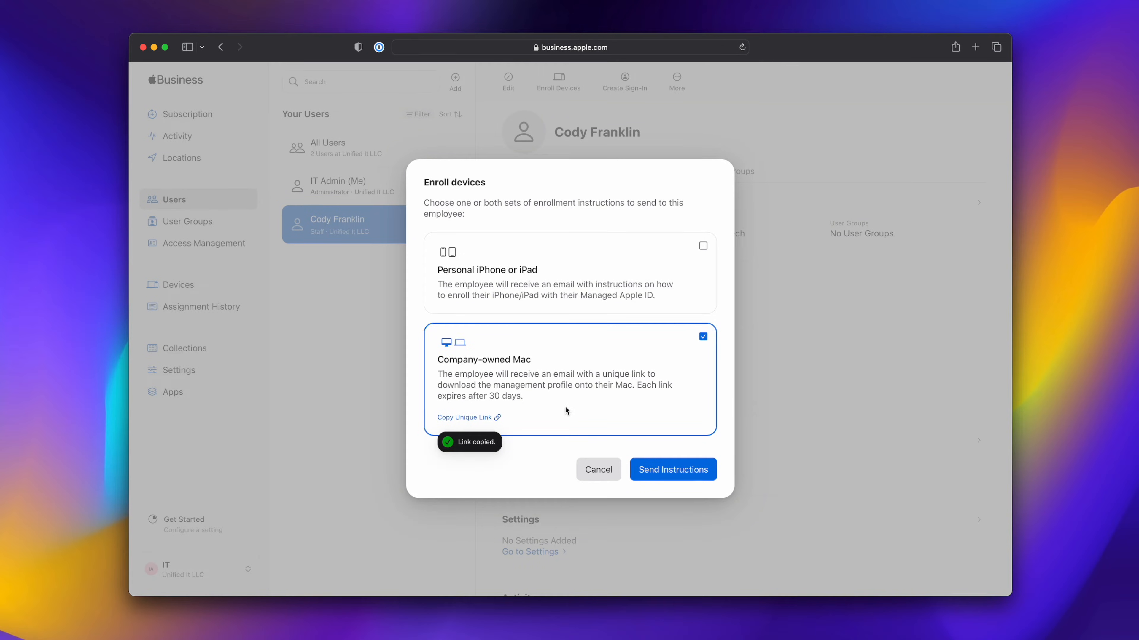
Step: Open the copied enrollment link in a new browser tab to download the Mac enrollment profile
{"action": "key", "text": "super+t"}
{"action": "key", "text": "super+v"}
{"action": "key", "text": "Return"}
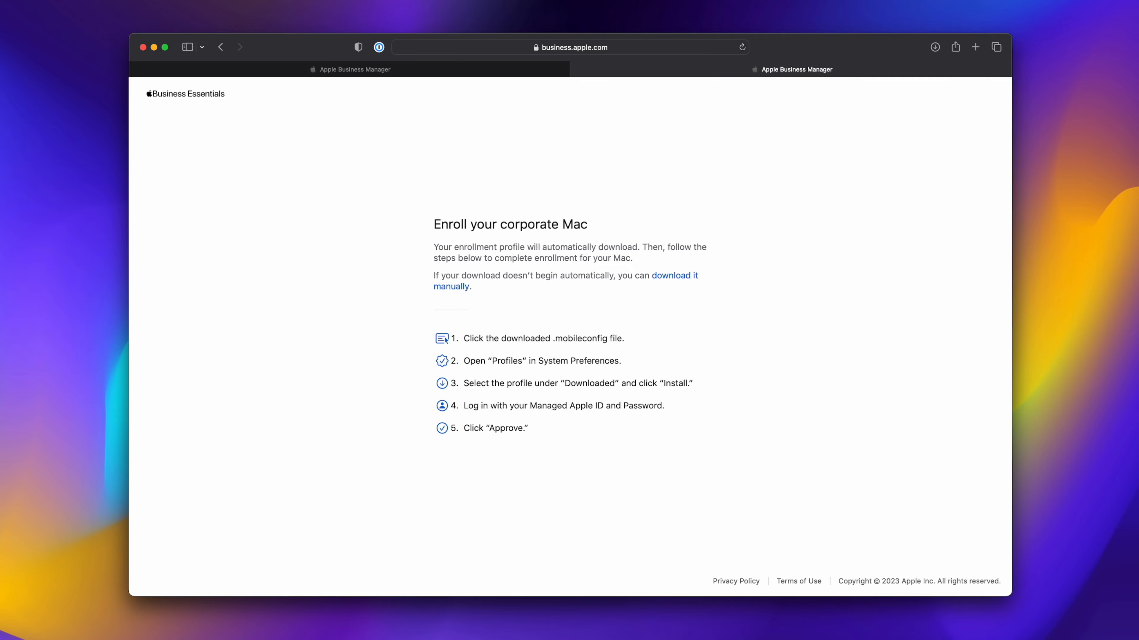
Step: Switch to System Settings and open the Apple ID sign-in page
{"action": "key", "text": "super+space"}
{"action": "type", "text": "sys"}
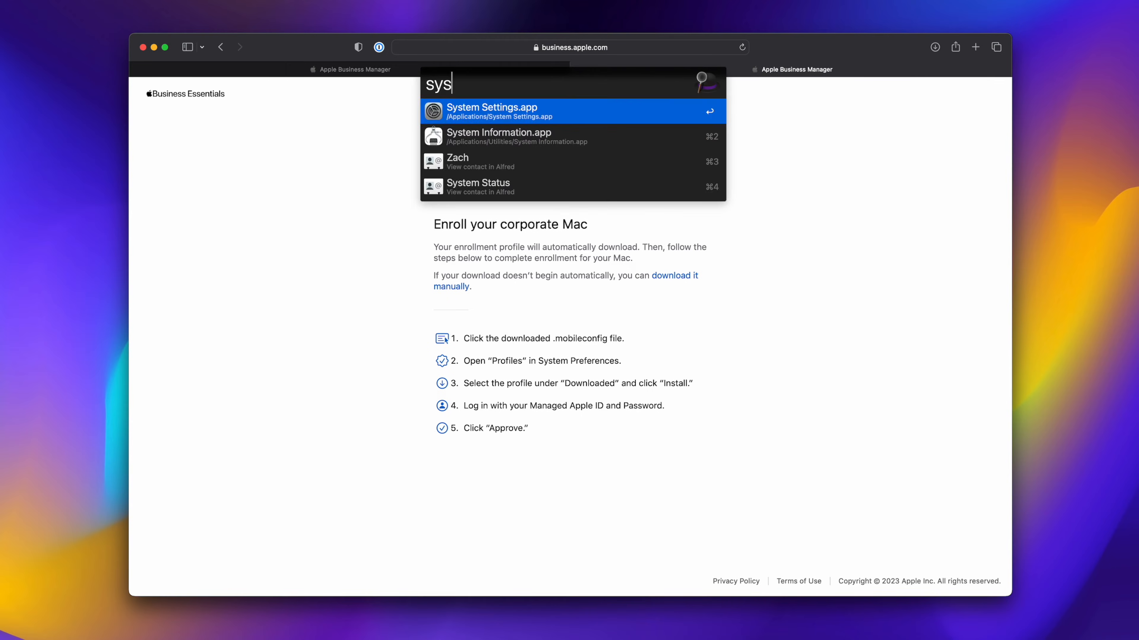
{"action": "key", "text": "Return"}
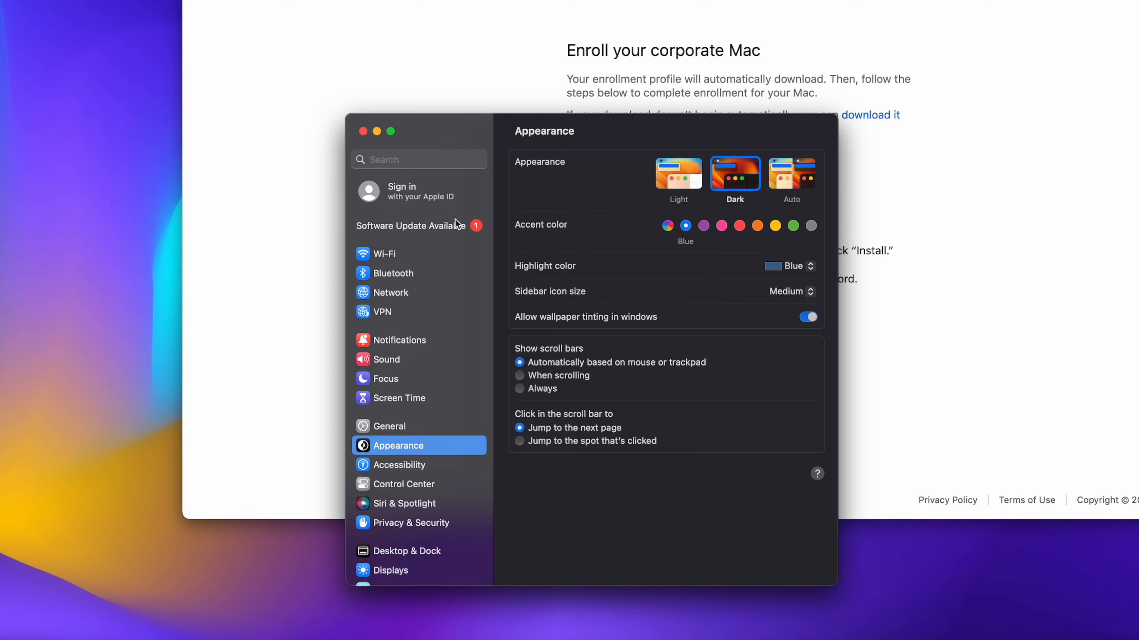
{"action": "left_click", "coordinate": [416, 187]}
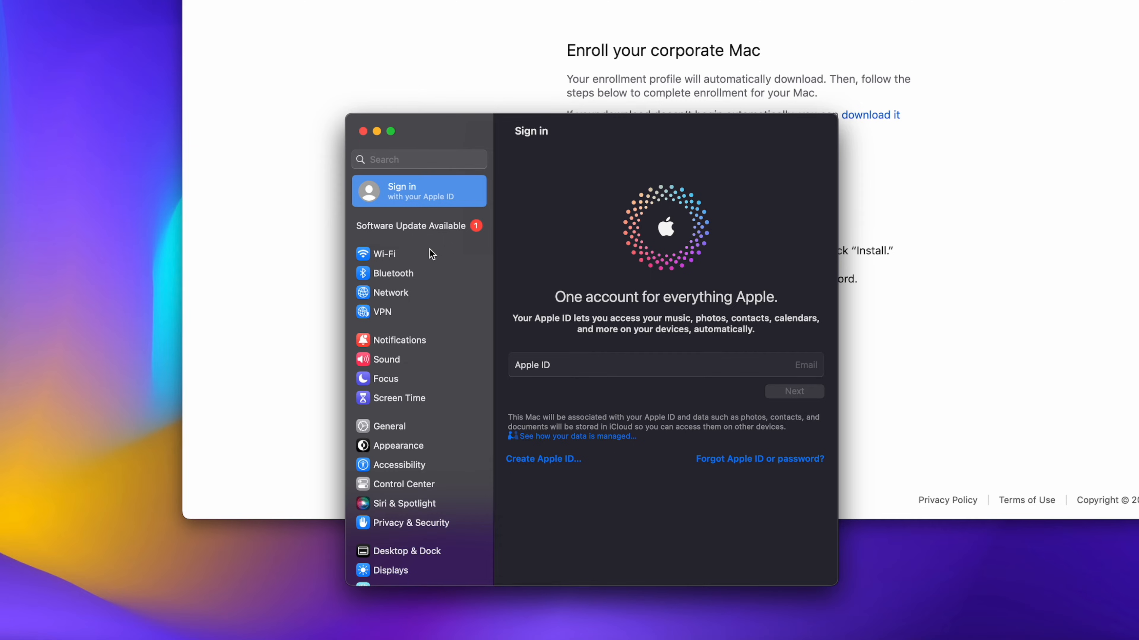
Step: Look through the Privacy & Security settings for the Profiles entry
{"action": "scroll", "coordinate": [432, 379], "scroll_direction": "down", "scroll_amount": 3}
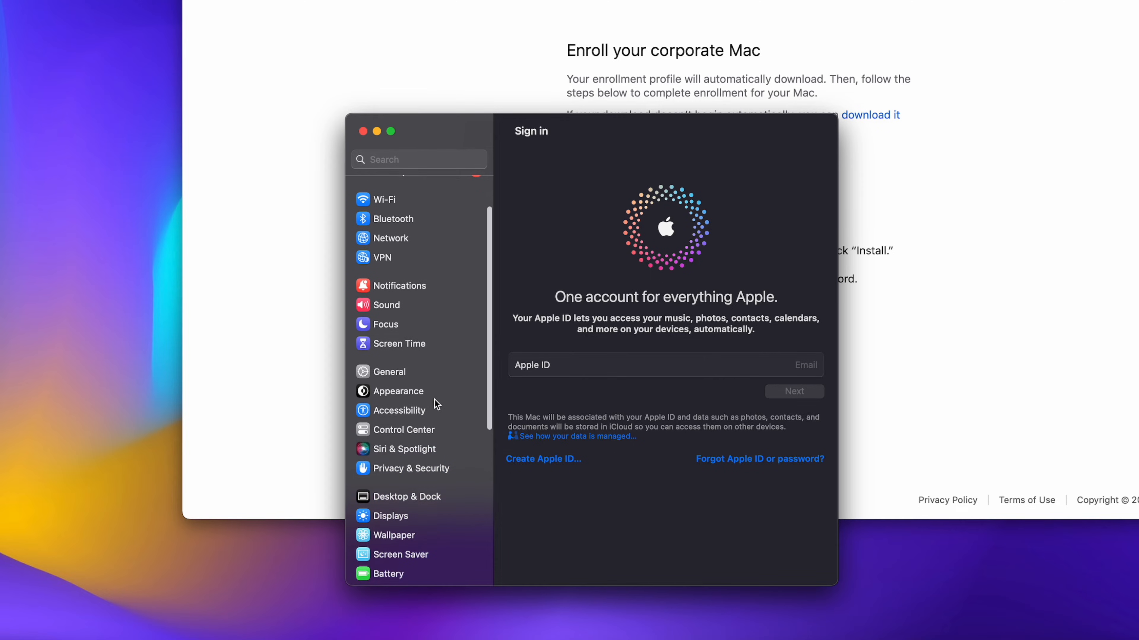
{"action": "left_click", "coordinate": [425, 471]}
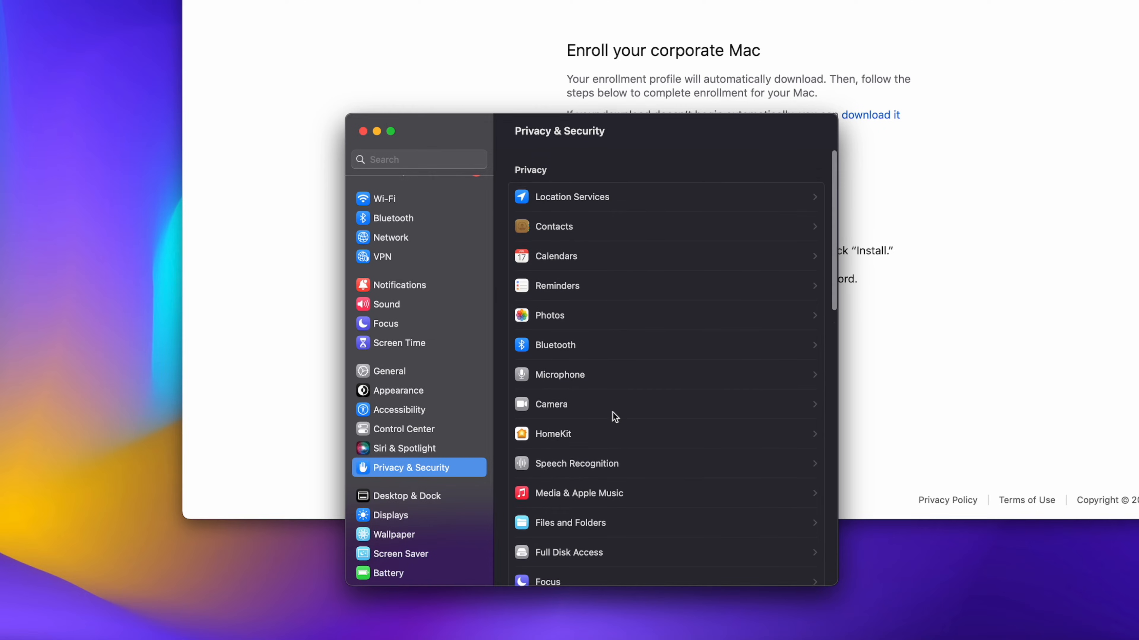
{"action": "scroll", "coordinate": [614, 417], "scroll_direction": "down", "scroll_amount": 10}
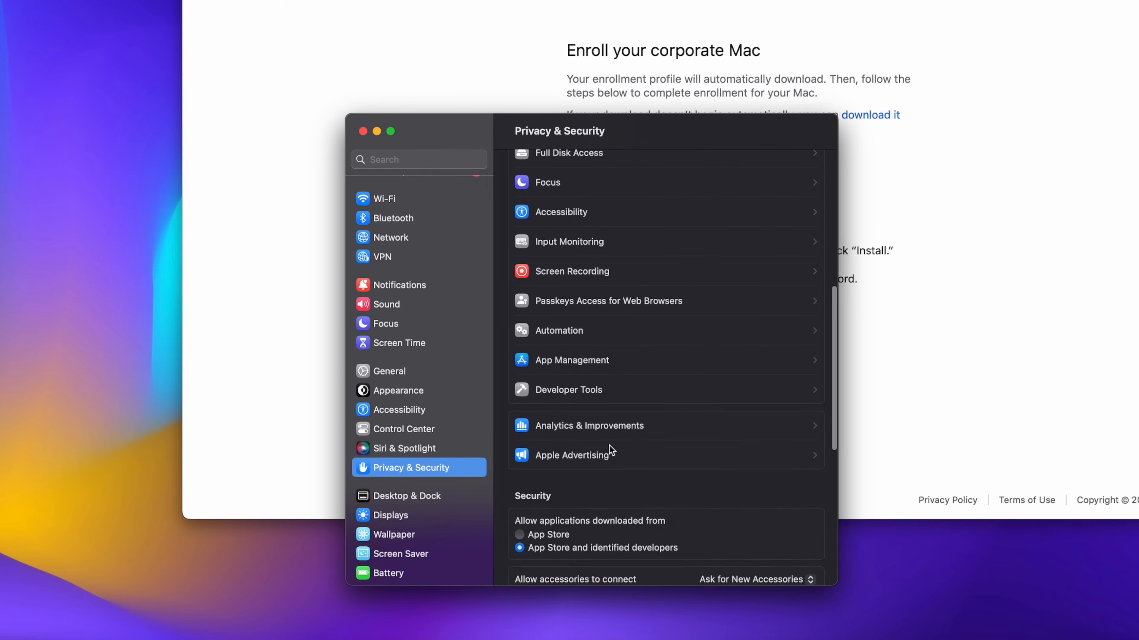
{"action": "scroll", "coordinate": [608, 446], "scroll_direction": "down", "scroll_amount": 7}
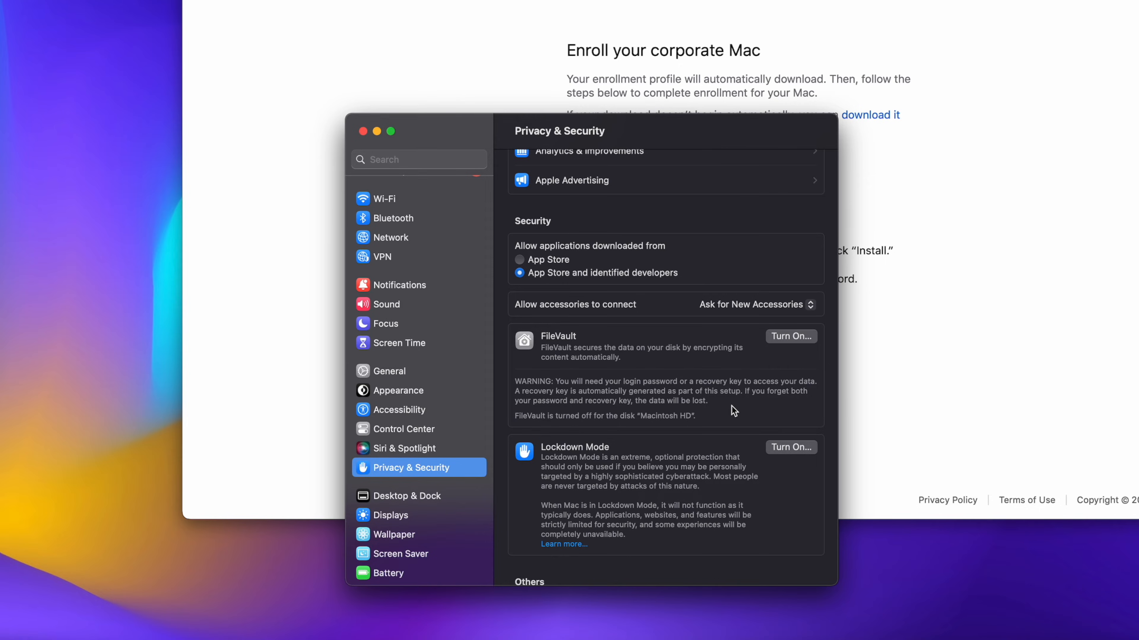
{"action": "scroll", "coordinate": [444, 426], "scroll_direction": "up", "scroll_amount": 3}
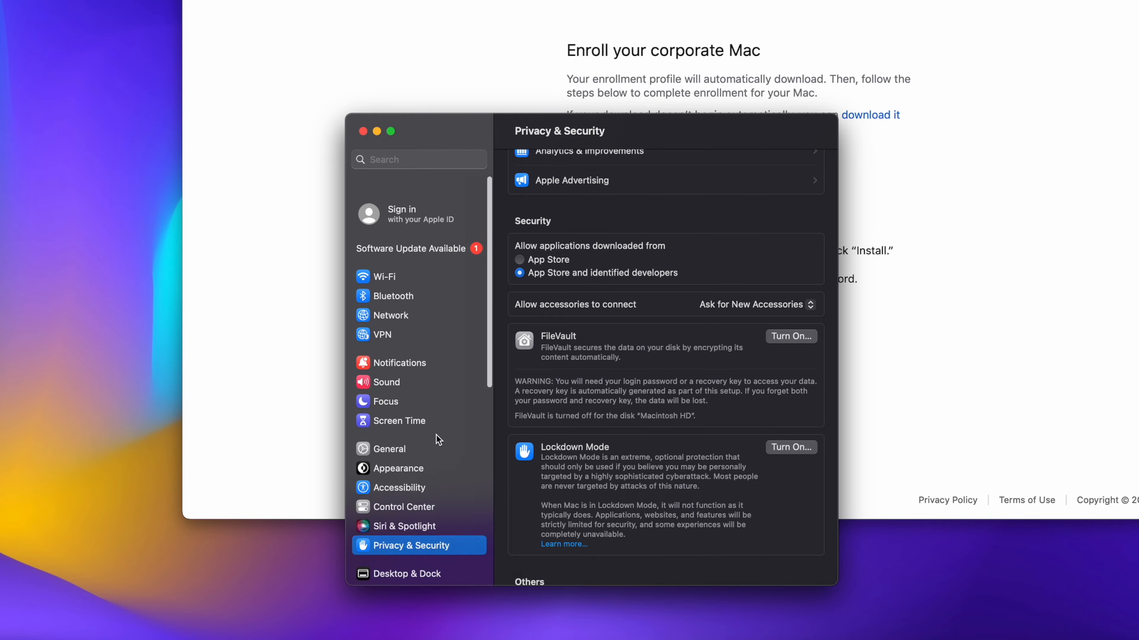
{"action": "scroll", "coordinate": [632, 431], "scroll_direction": "up", "scroll_amount": 10}
{"action": "scroll", "coordinate": [631, 426], "scroll_direction": "up", "scroll_amount": 5}
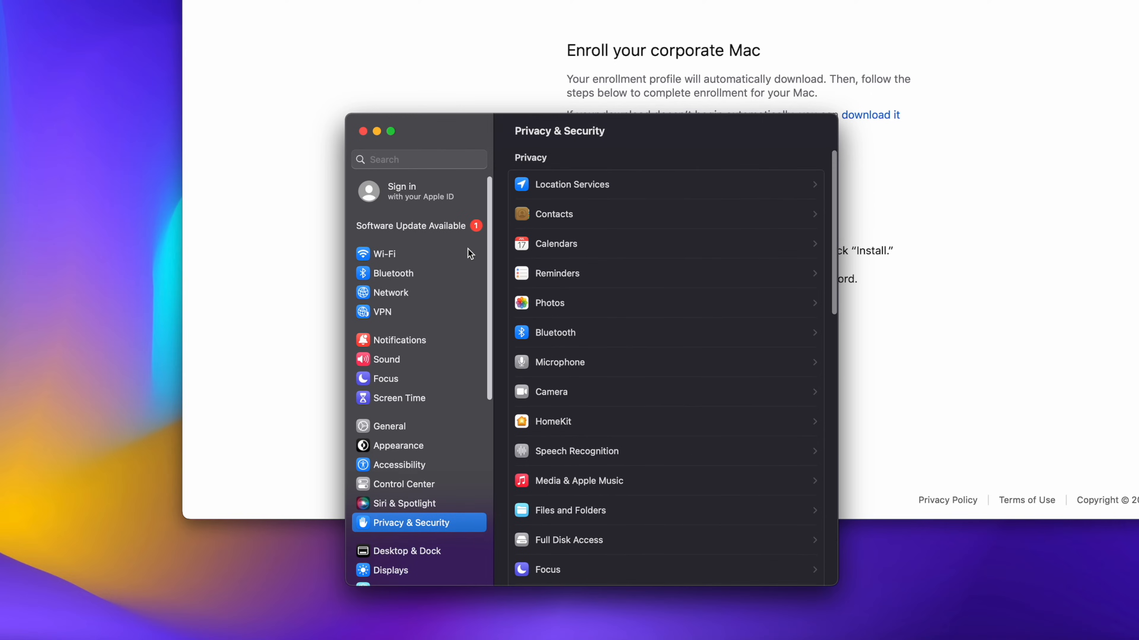
Step: Open the downloaded enrollment.mobileconfig file to register the profile with the Mac
{"action": "left_click", "coordinate": [424, 192]}
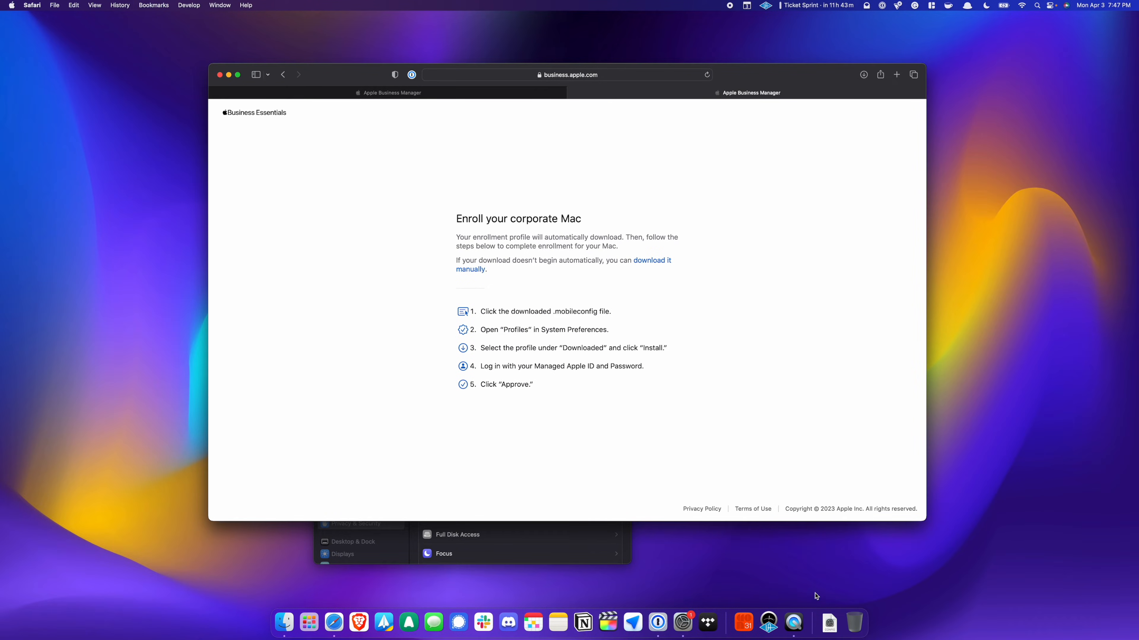
{"action": "left_click", "coordinate": [829, 622]}
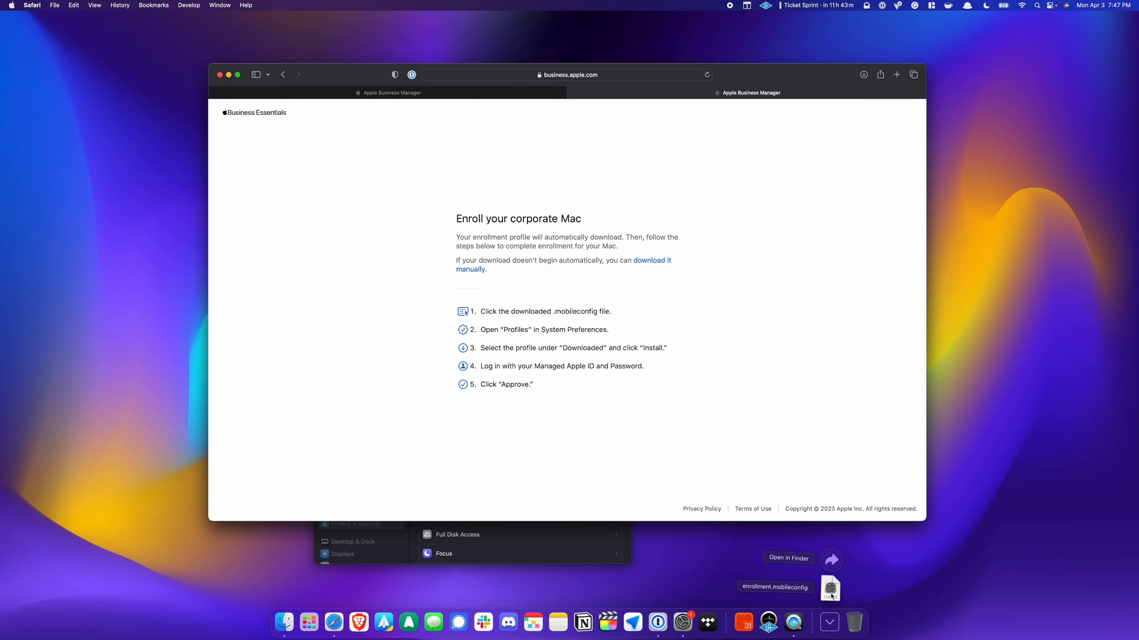
{"action": "left_click", "coordinate": [829, 589]}
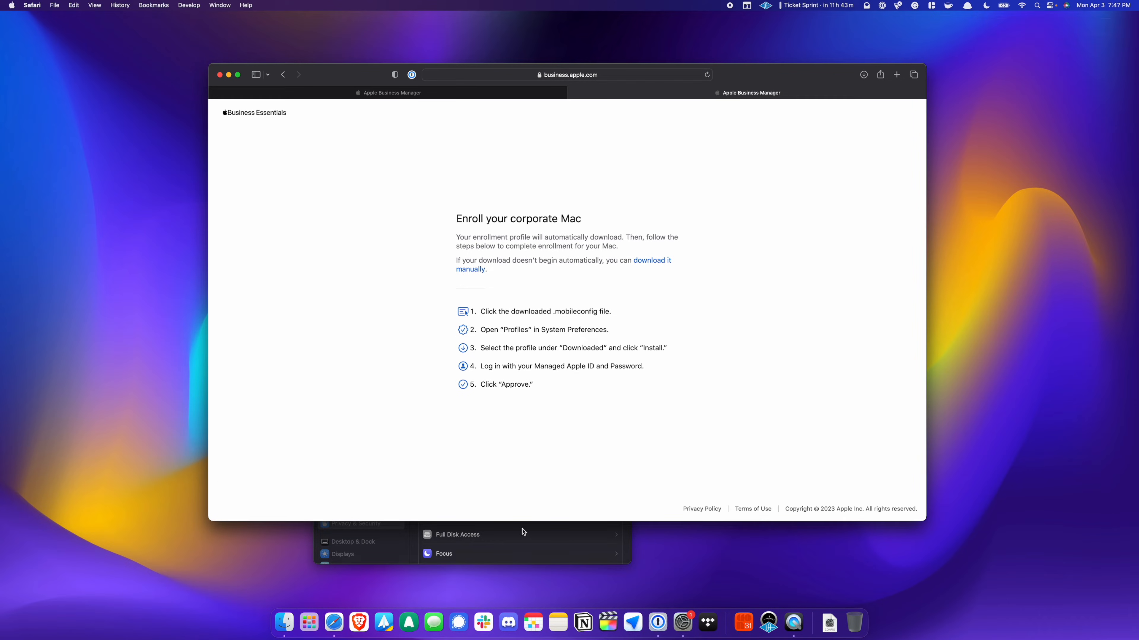
Step: Search System Settings for "prof", open Profiles and start installing the MDM UA-ORGO Enrollment Profile
{"action": "left_click", "coordinate": [530, 563]}
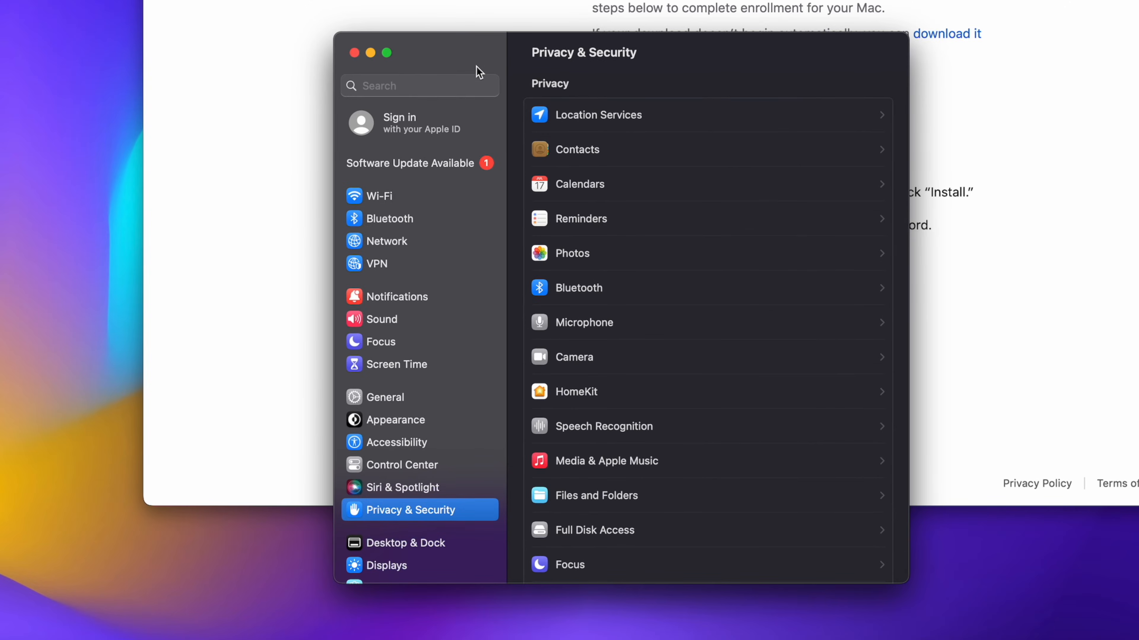
{"action": "left_click", "coordinate": [471, 84]}
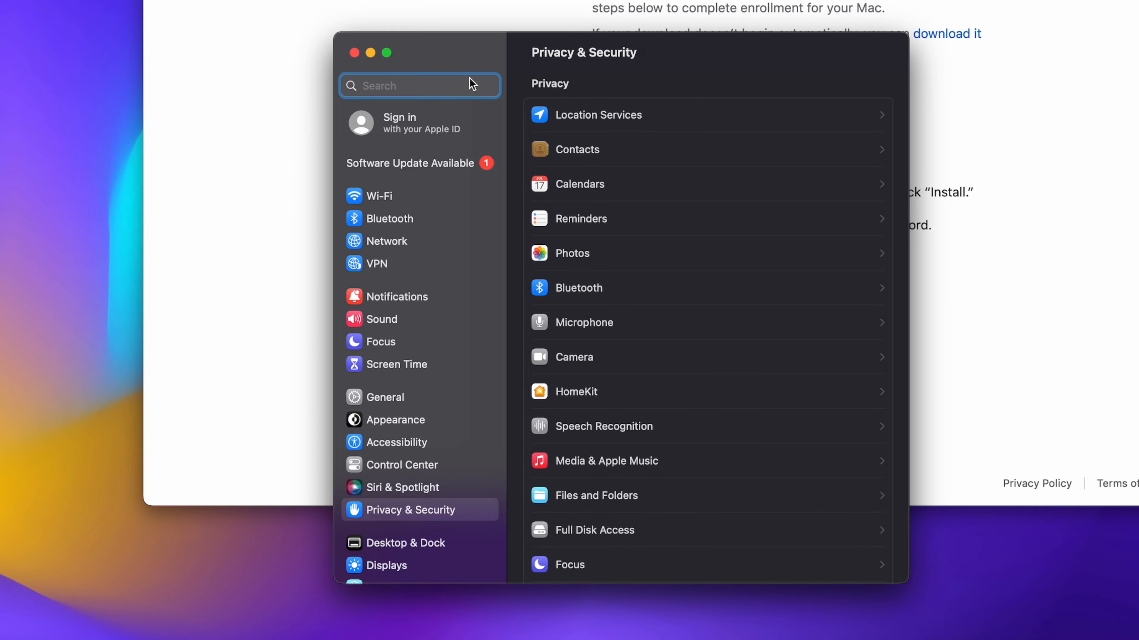
{"action": "type", "text": "prof"}
{"action": "left_click", "coordinate": [462, 130]}
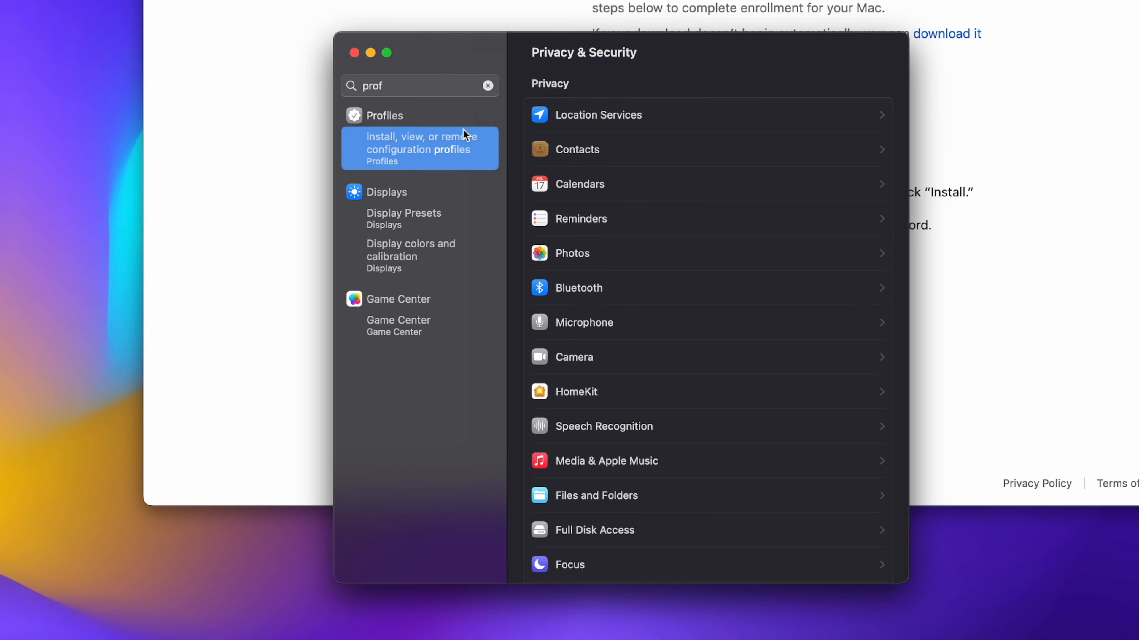
{"action": "double_click", "coordinate": [679, 108]}
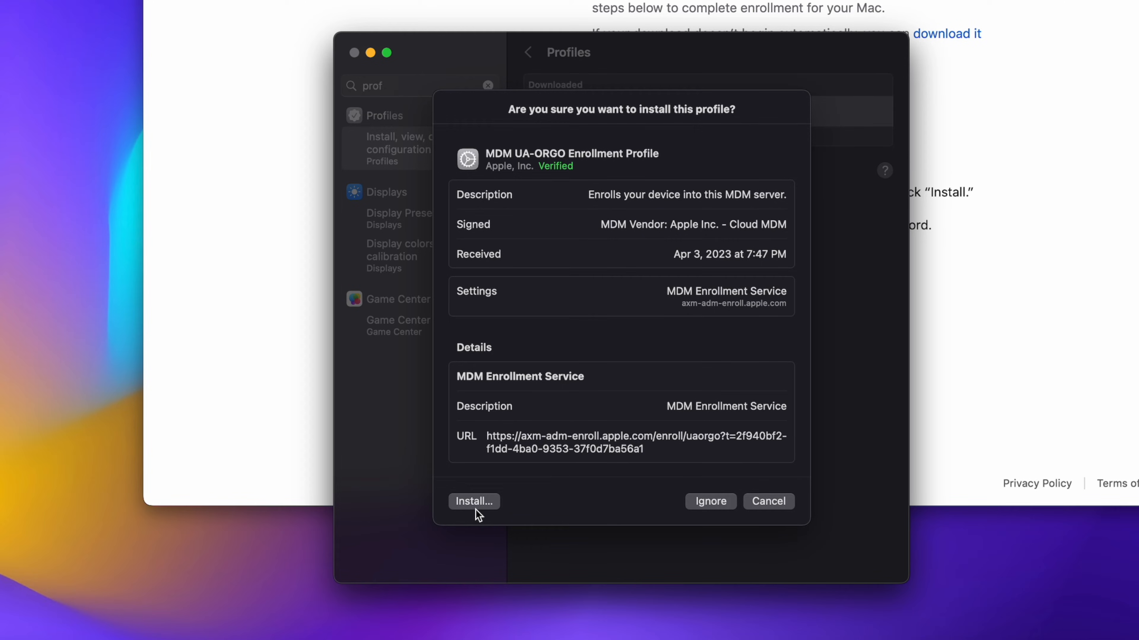
{"action": "left_click", "coordinate": [492, 503]}
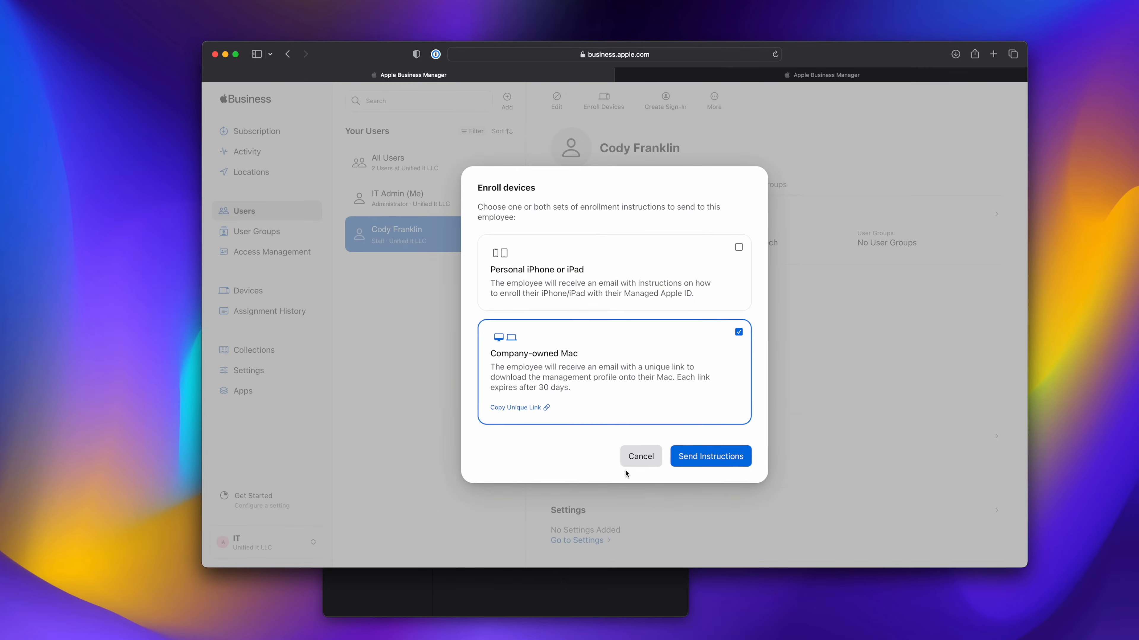
Step: Dismiss the Enroll devices dialog in Apple Business and copy the Managed Apple ID from the staff user's details
{"action": "left_click", "coordinate": [664, 446]}
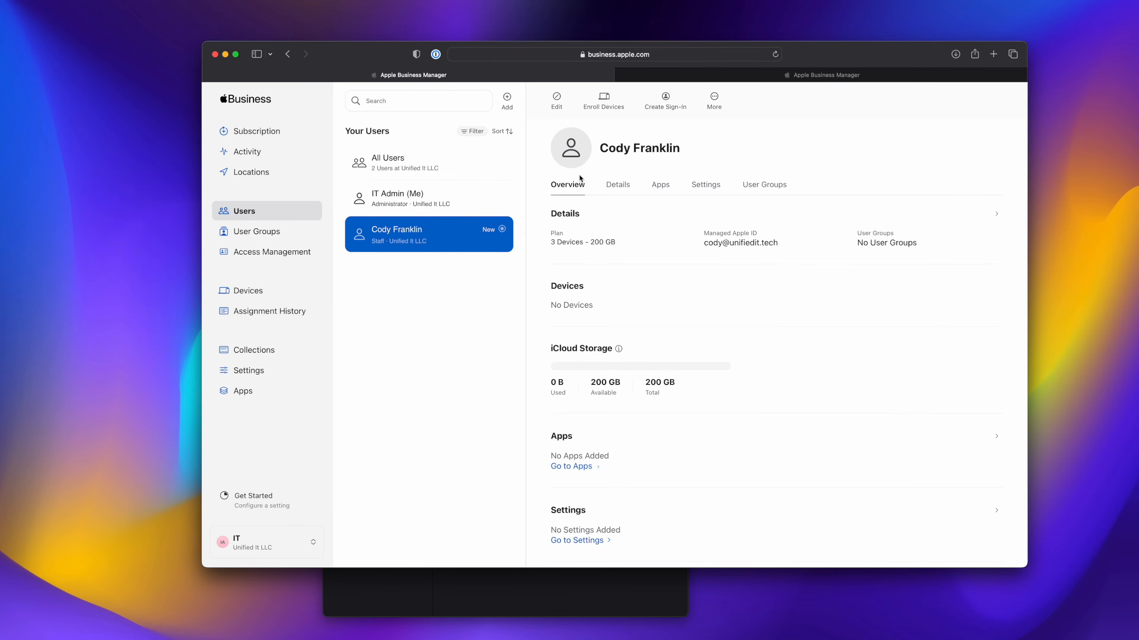
{"action": "left_click", "coordinate": [617, 184]}
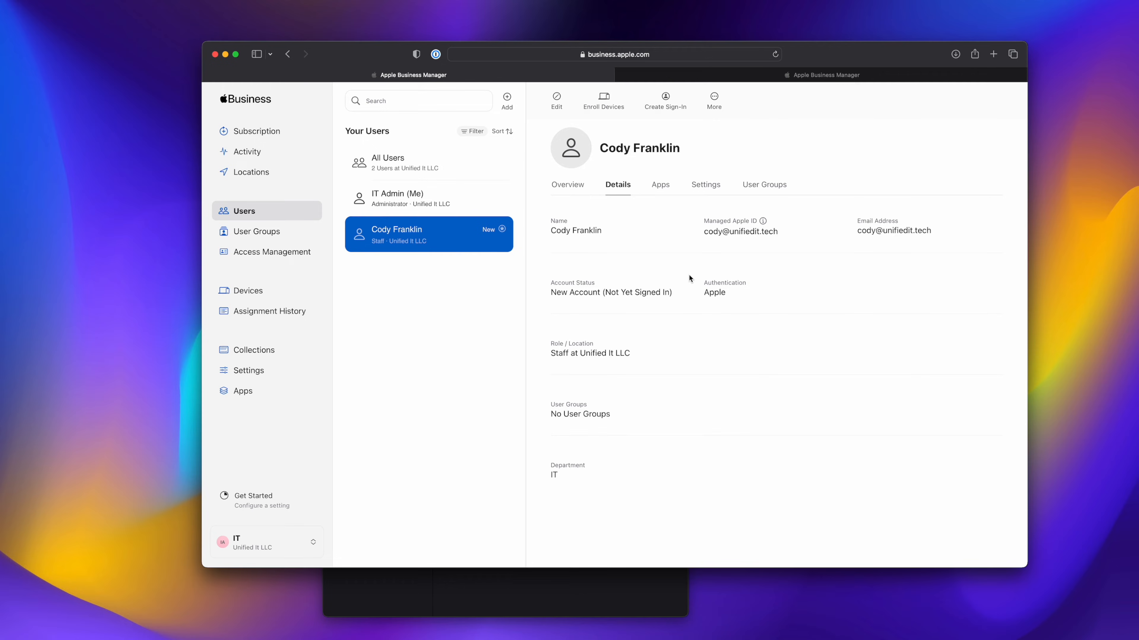
{"action": "triple_click", "coordinate": [728, 235]}
{"action": "left_click_drag", "start_coordinate": [778, 232], "coordinate": [697, 232]}
{"action": "key", "text": "super+c"}
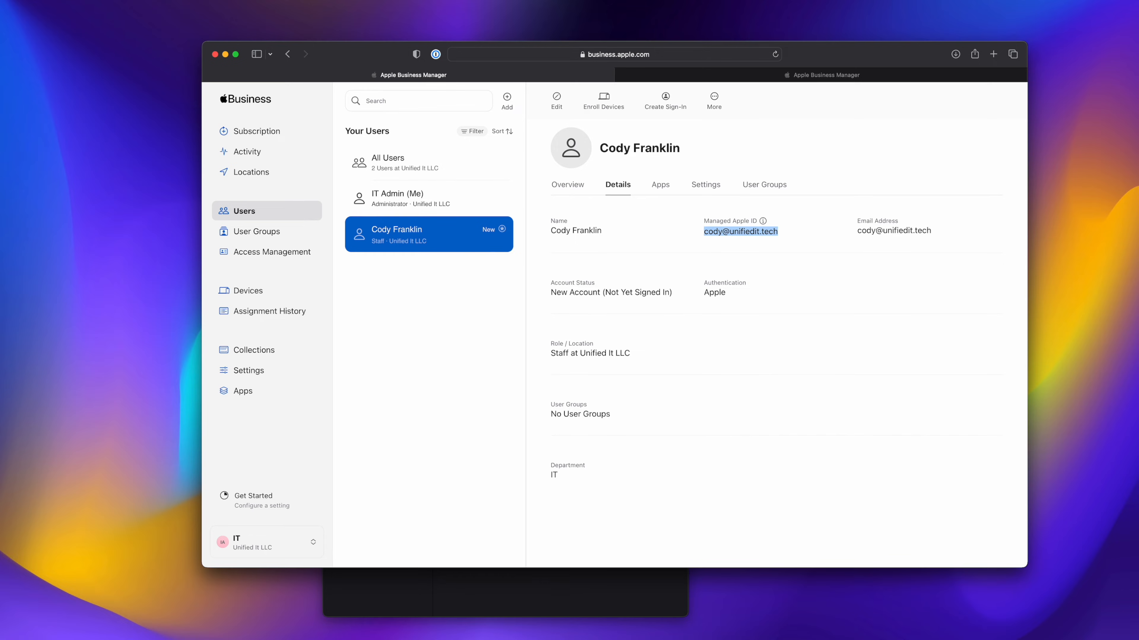
Step: Switch back to System Settings and submit the copied Managed Apple ID in the profile sign-in prompt
{"action": "left_click", "coordinate": [600, 597]}
{"action": "key", "text": "super+v"}
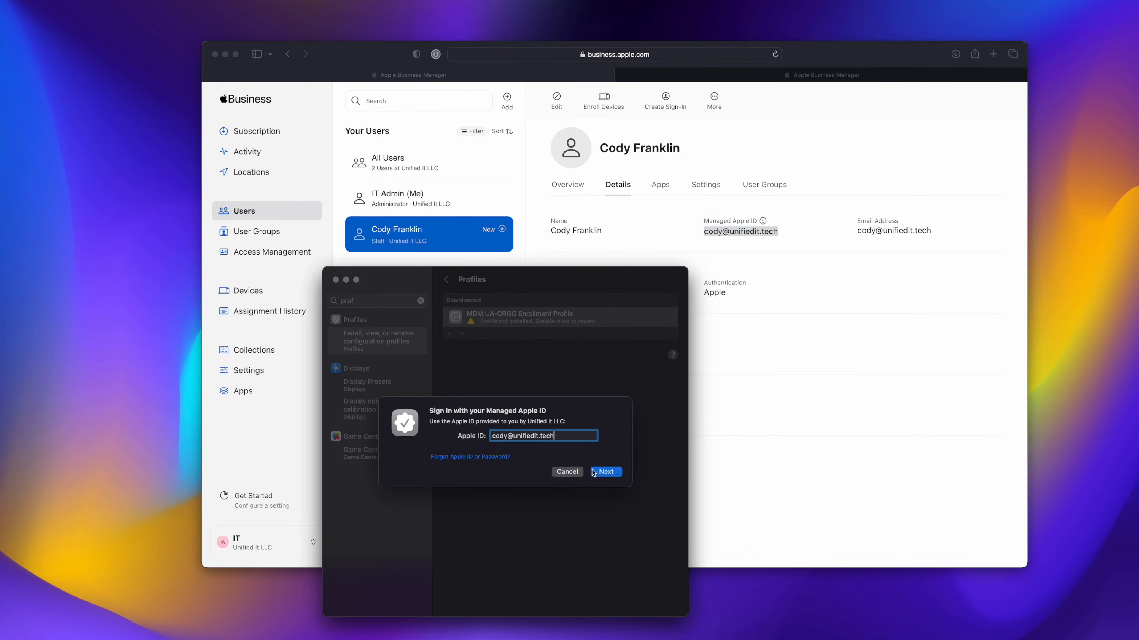
{"action": "left_click", "coordinate": [608, 472]}
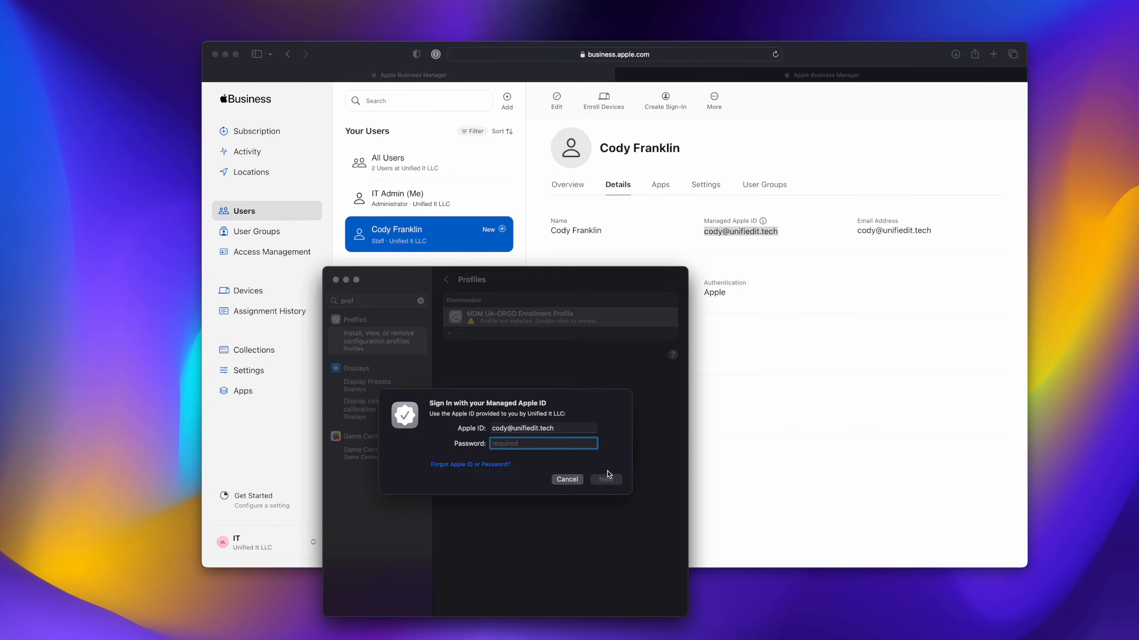
Step: Create a new sign-in for the staff user in Apple Business and download it as a 1-up PDF
{"action": "left_click", "coordinate": [932, 412]}
{"action": "left_click", "coordinate": [677, 98]}
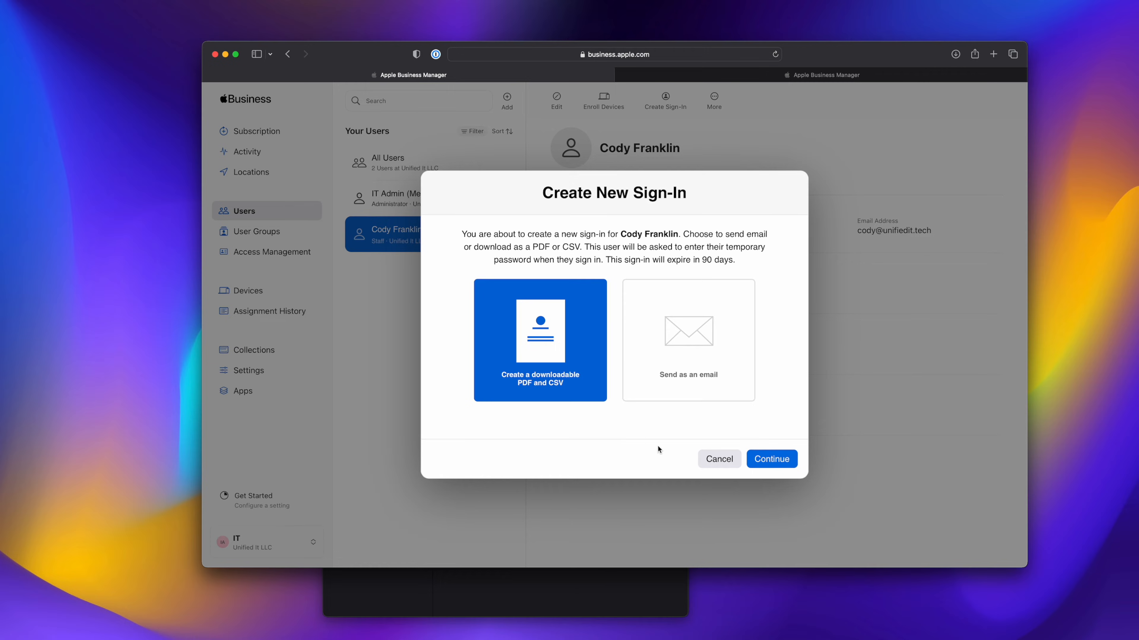
{"action": "left_click", "coordinate": [757, 460]}
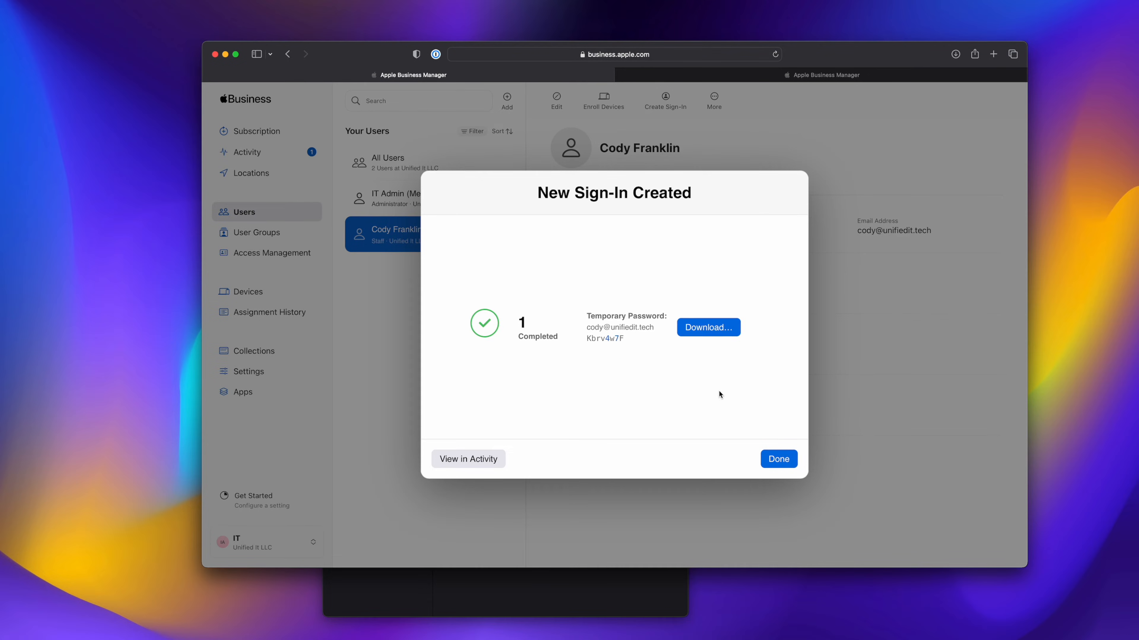
{"action": "left_click", "coordinate": [710, 327]}
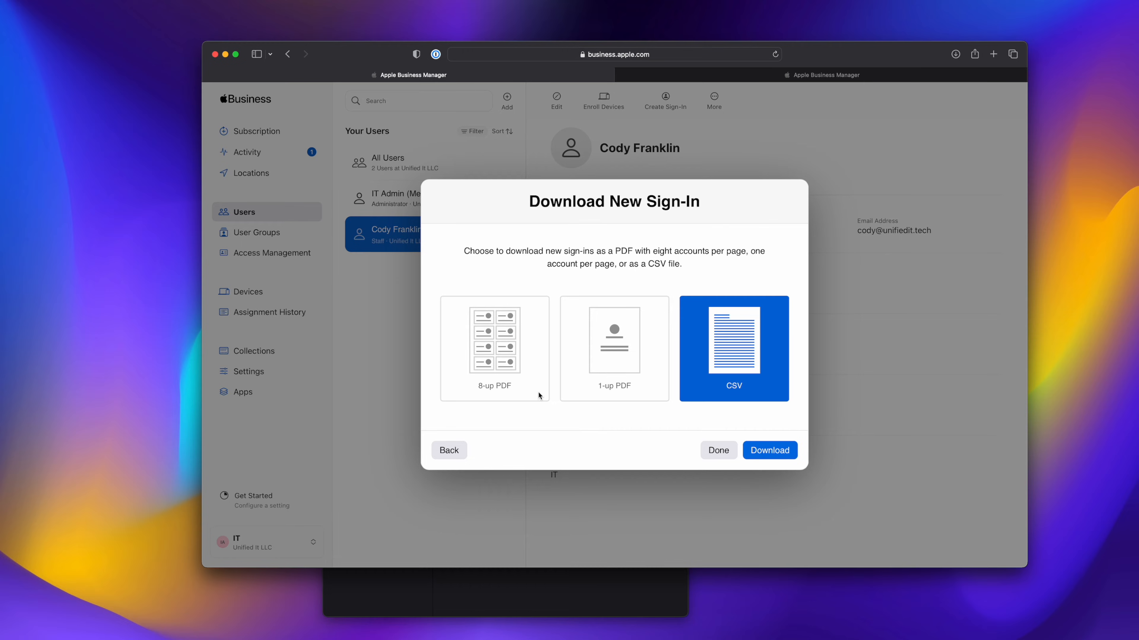
{"action": "left_click", "coordinate": [600, 388]}
{"action": "left_click", "coordinate": [779, 450]}
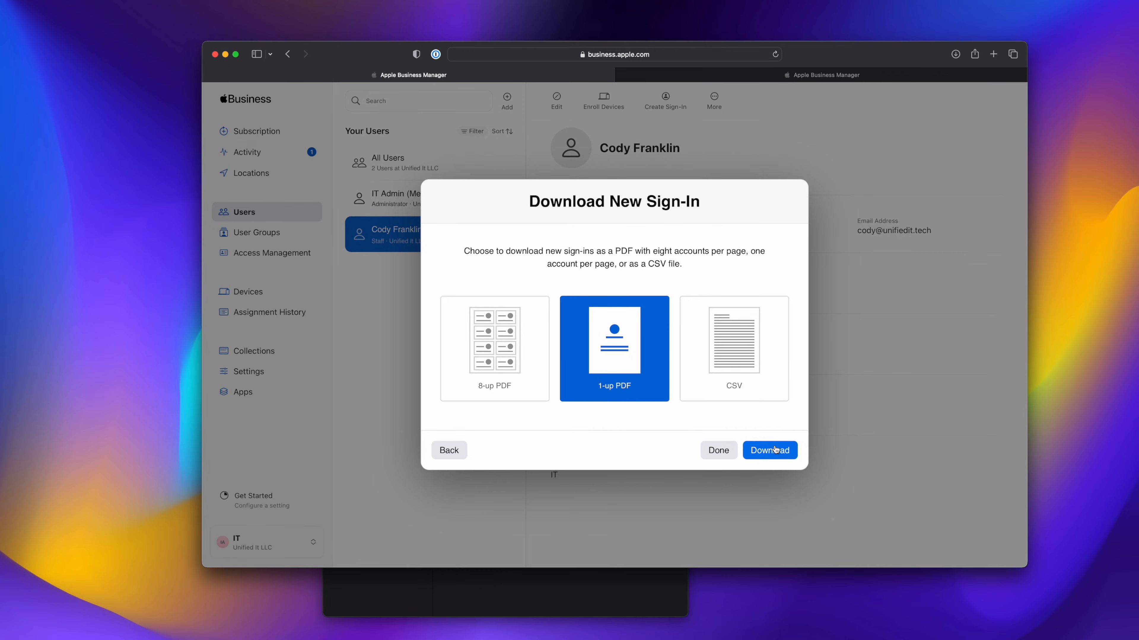
Step: Copy the temporary password from the downloaded sign-in PDF and use it to sign in with the Managed Apple ID
{"action": "left_click", "coordinate": [831, 619]}
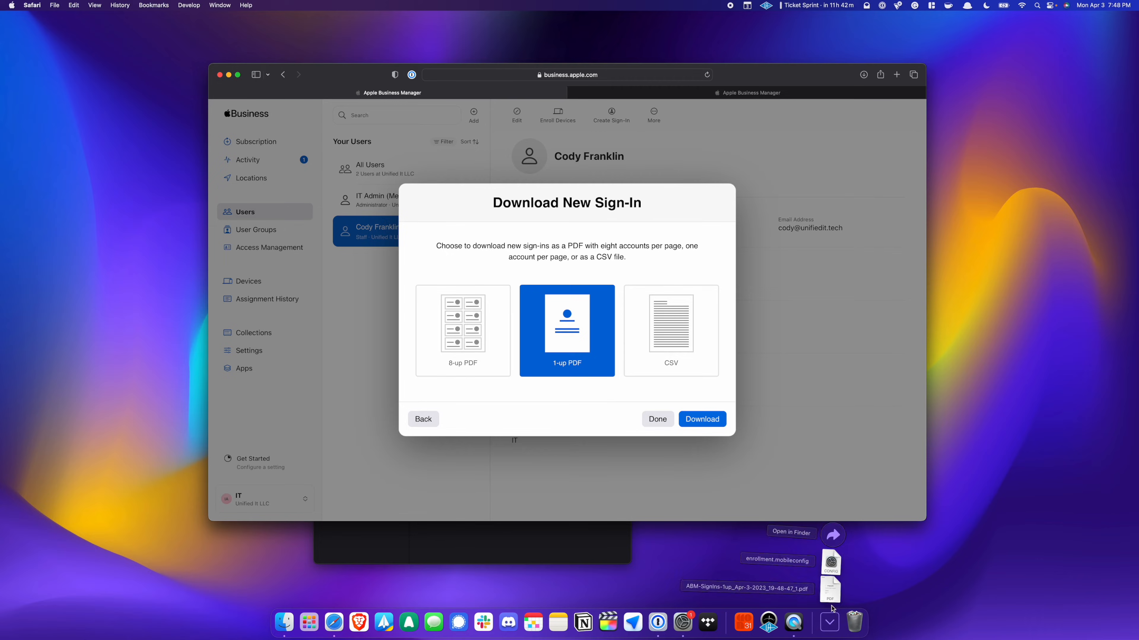
{"action": "left_click", "coordinate": [829, 594]}
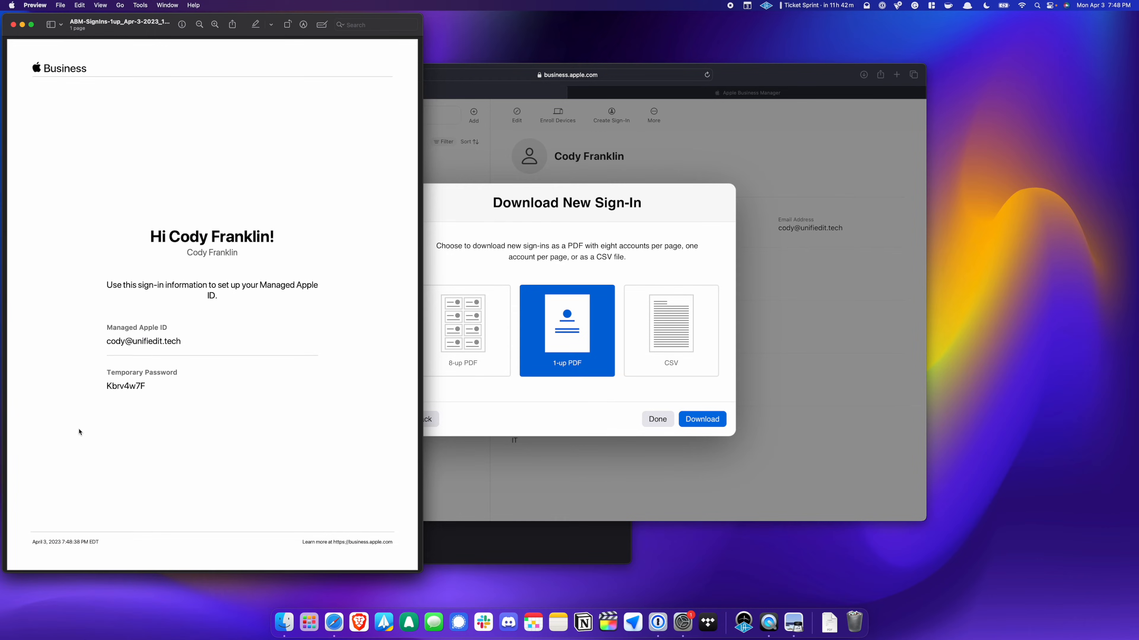
{"action": "double_click", "coordinate": [125, 387]}
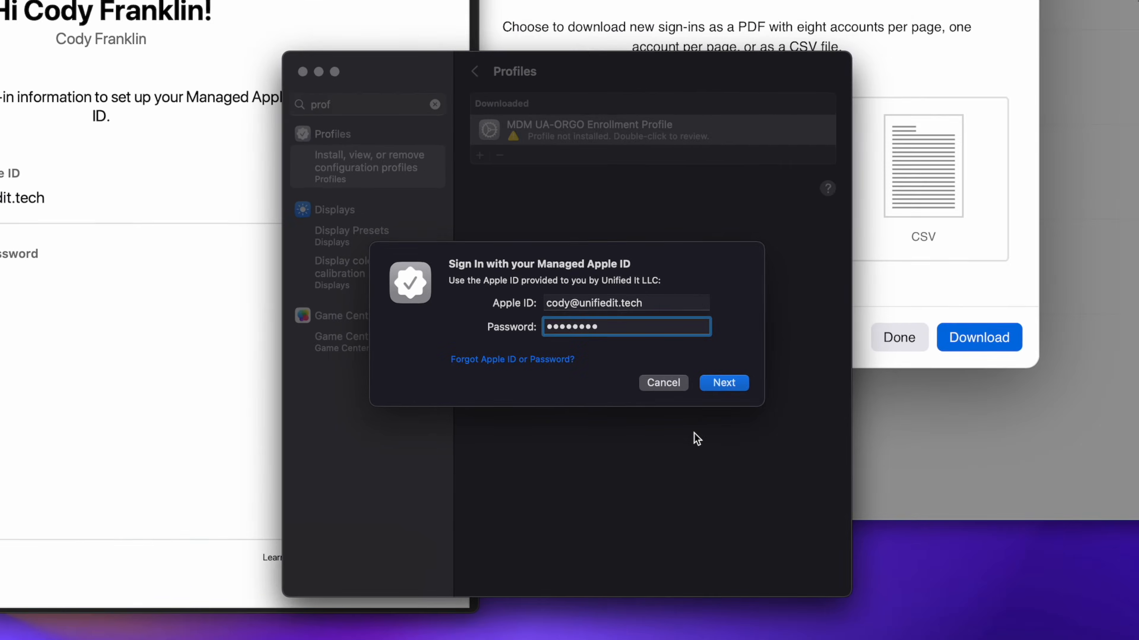
{"action": "key", "text": "Return"}
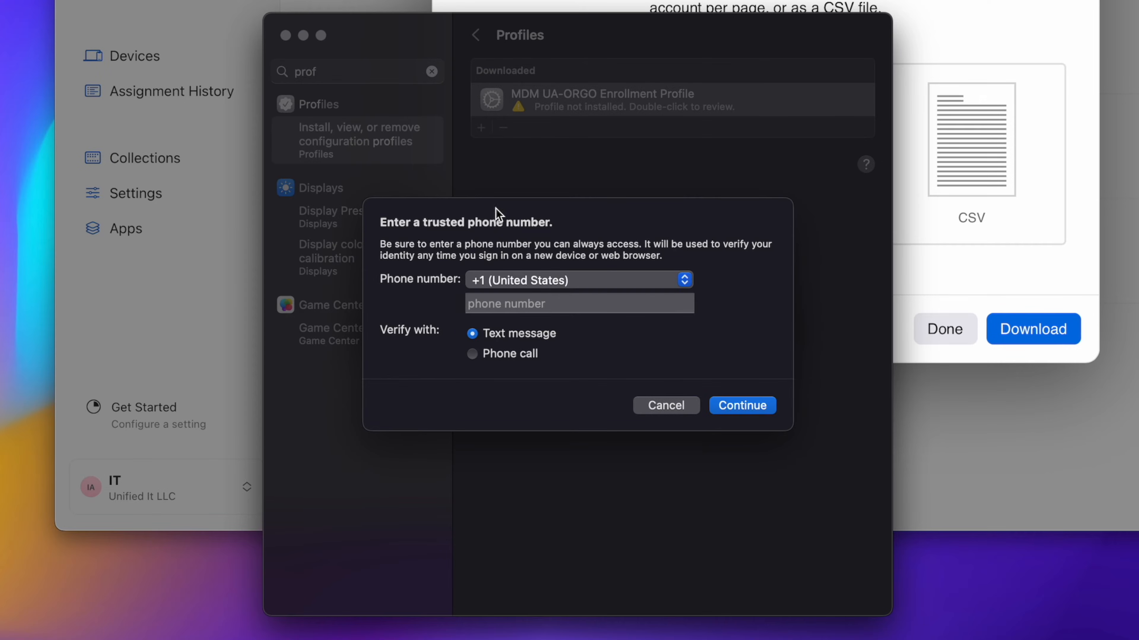
Step: Enter a trusted phone number for text message verification and replace the temporary password with a new account password
{"action": "left_click", "coordinate": [554, 303]}
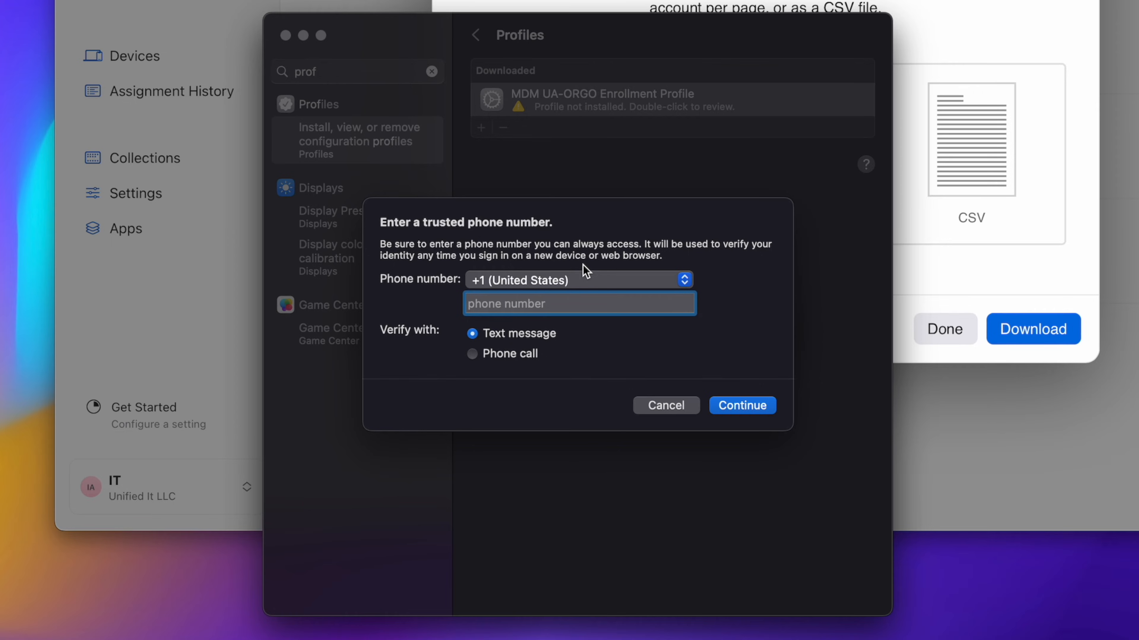
{"action": "type", "text": "(23"}
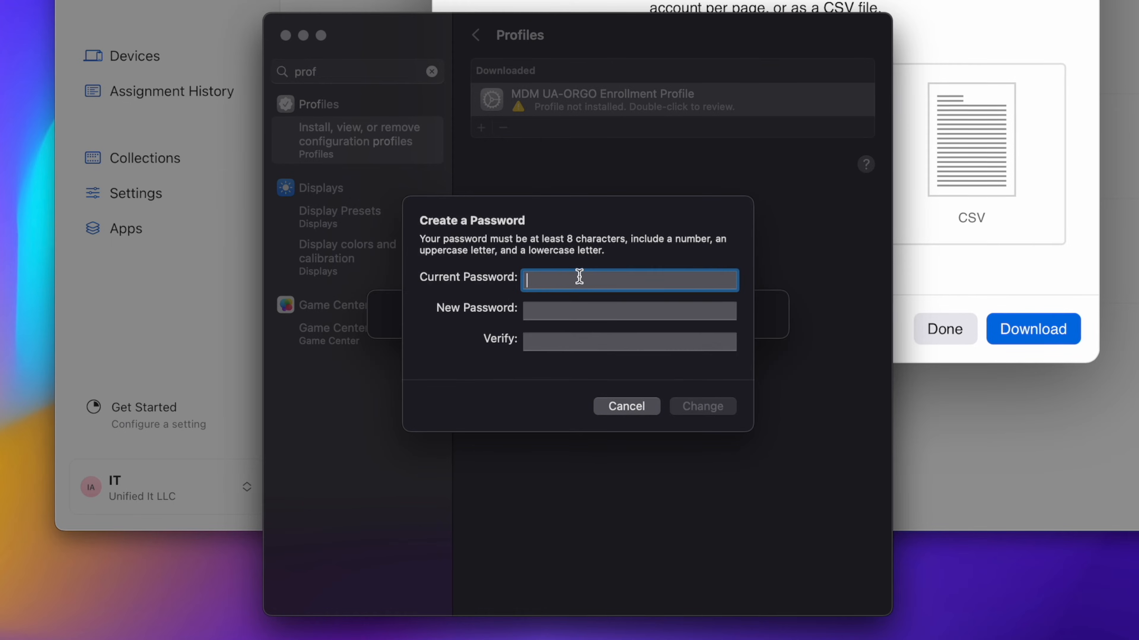
{"action": "type", "text": "********"}
{"action": "key", "text": "Tab"}
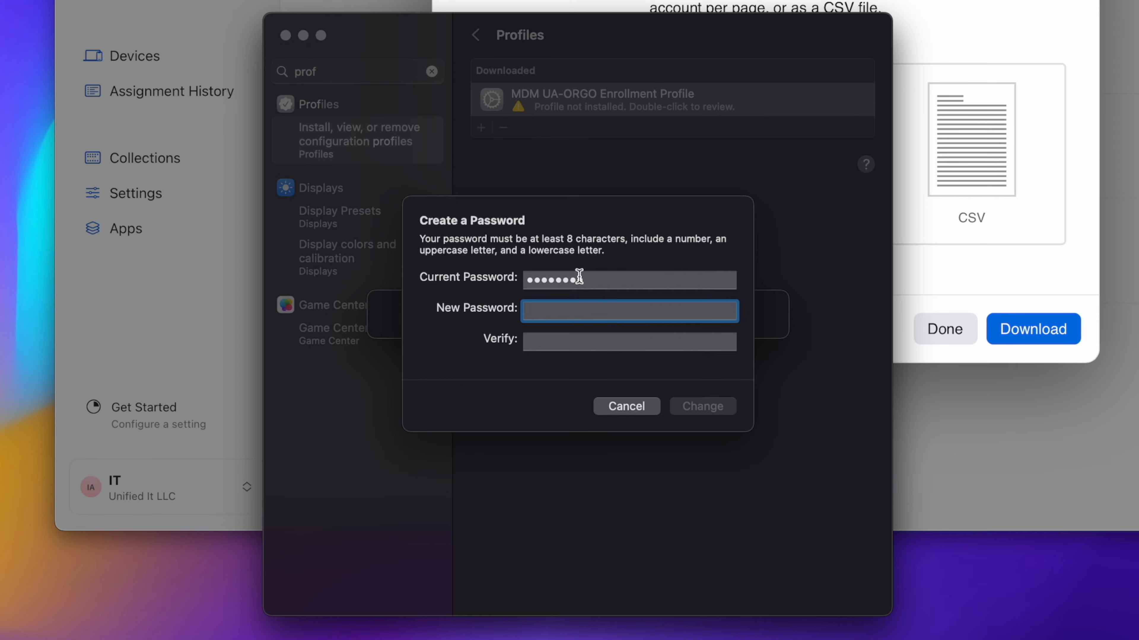
{"action": "key", "text": "Caps_Lock"}
{"action": "type", "text": "*"}
{"action": "key", "text": "Caps_Lock"}
{"action": "type", "text": "**********"}
{"action": "key", "text": "Tab"}
{"action": "key", "text": "Caps_Lock"}
{"action": "type", "text": "*"}
{"action": "key", "text": "Caps_Lock"}
{"action": "type", "text": "********"}
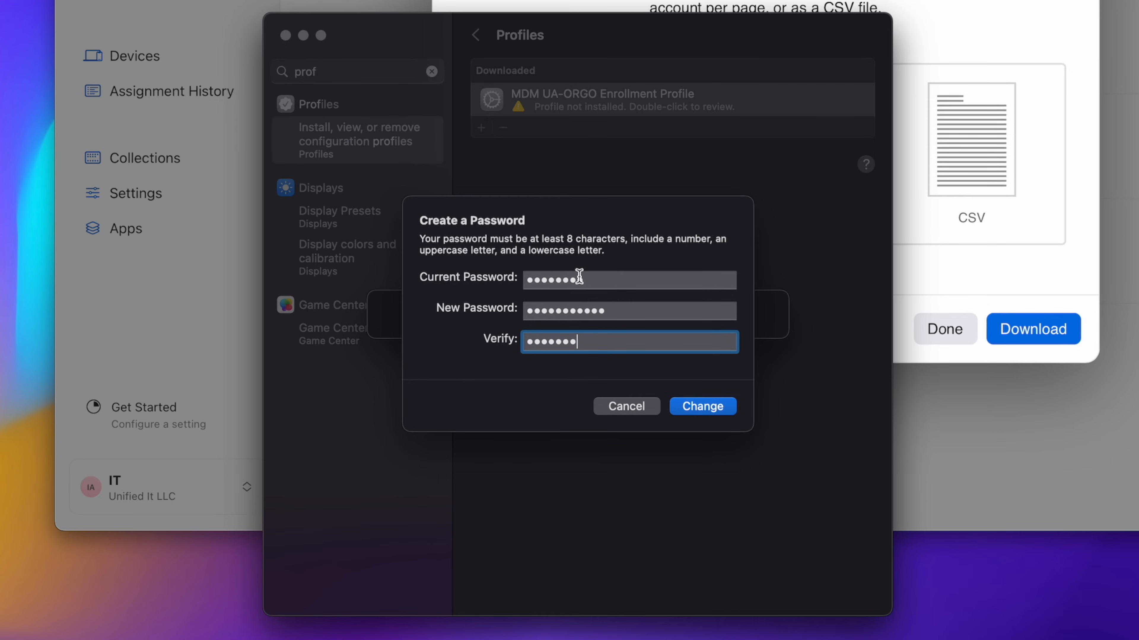
{"action": "type", "text": "**"}
{"action": "key", "text": "Return"}
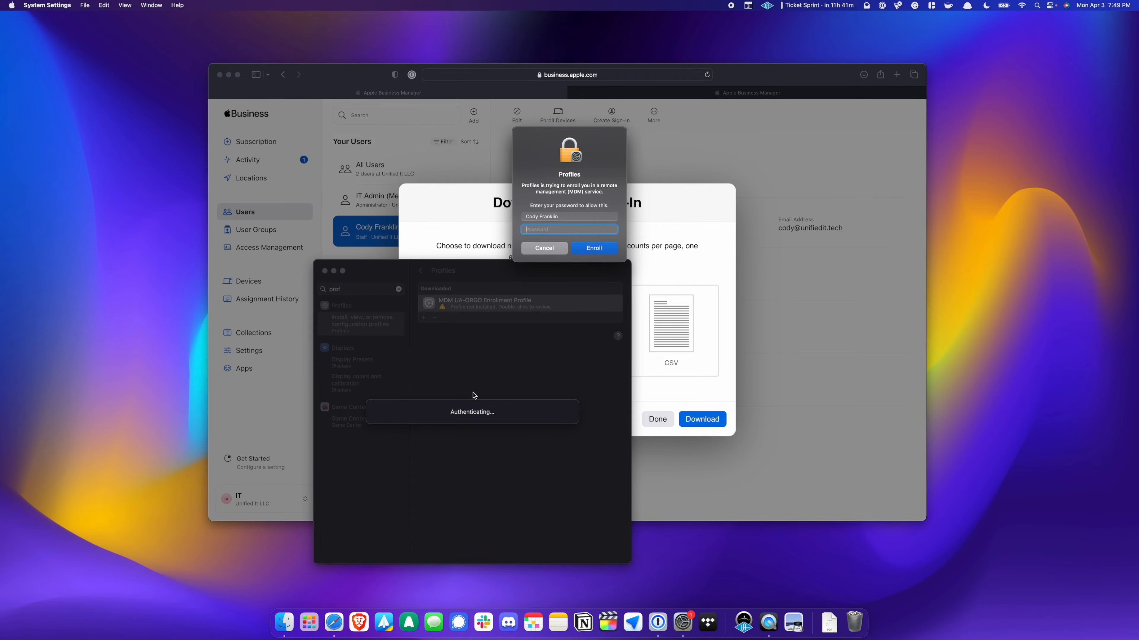
Step: Authorize the MDM enrollment with the Mac user's password
{"action": "type", "text": "********"}
{"action": "key", "text": "Return"}
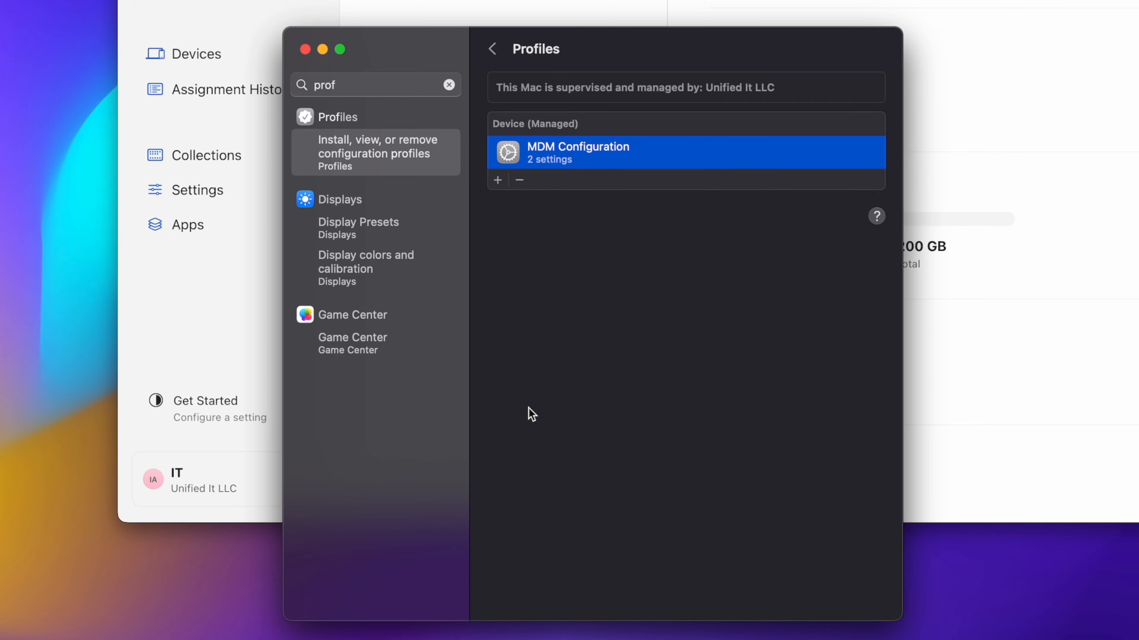
Step: Start removing the MDM Configuration profile, but cancel the removal
{"action": "left_click", "coordinate": [521, 181]}
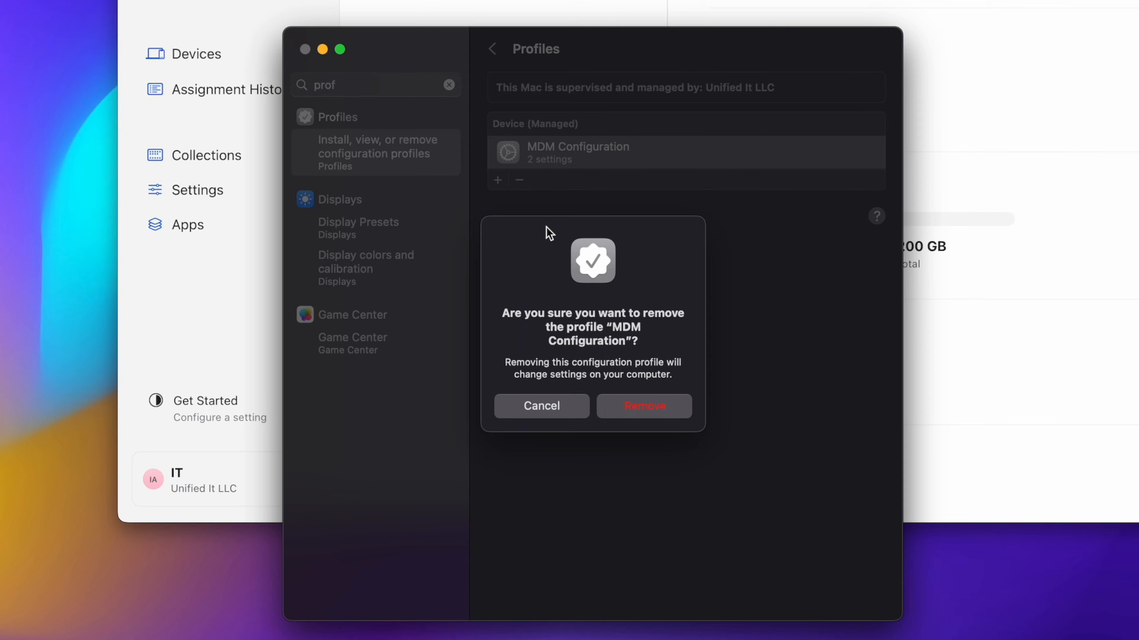
{"action": "left_click", "coordinate": [514, 405]}
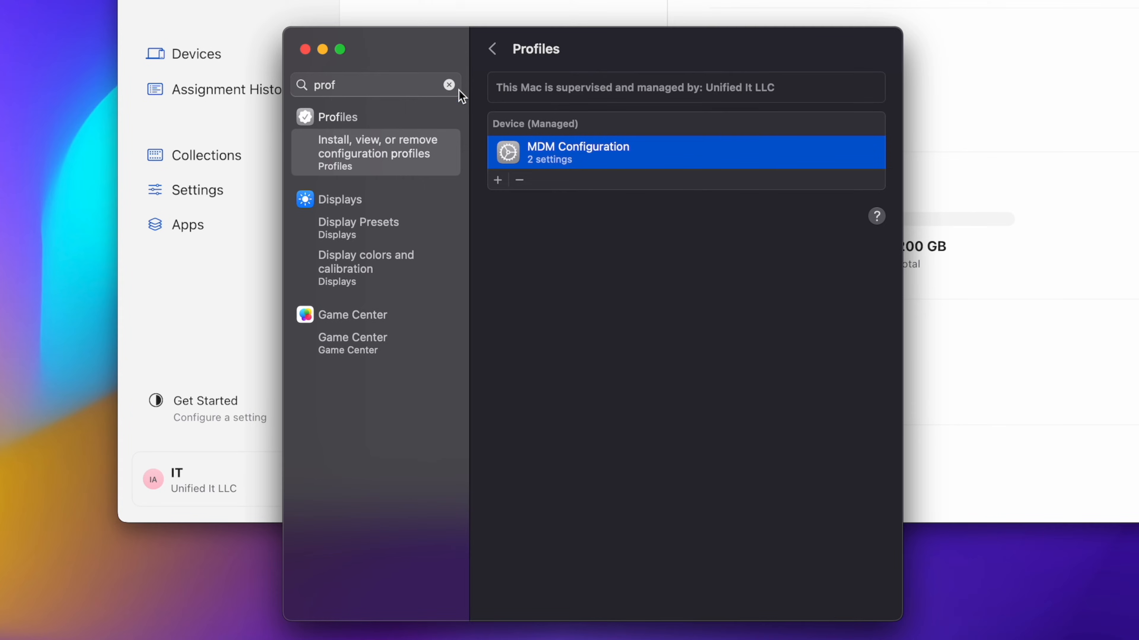
Step: Clear the settings search, open the Apple ID account and review its iCloud storage and apps using iCloud
{"action": "left_click", "coordinate": [452, 86]}
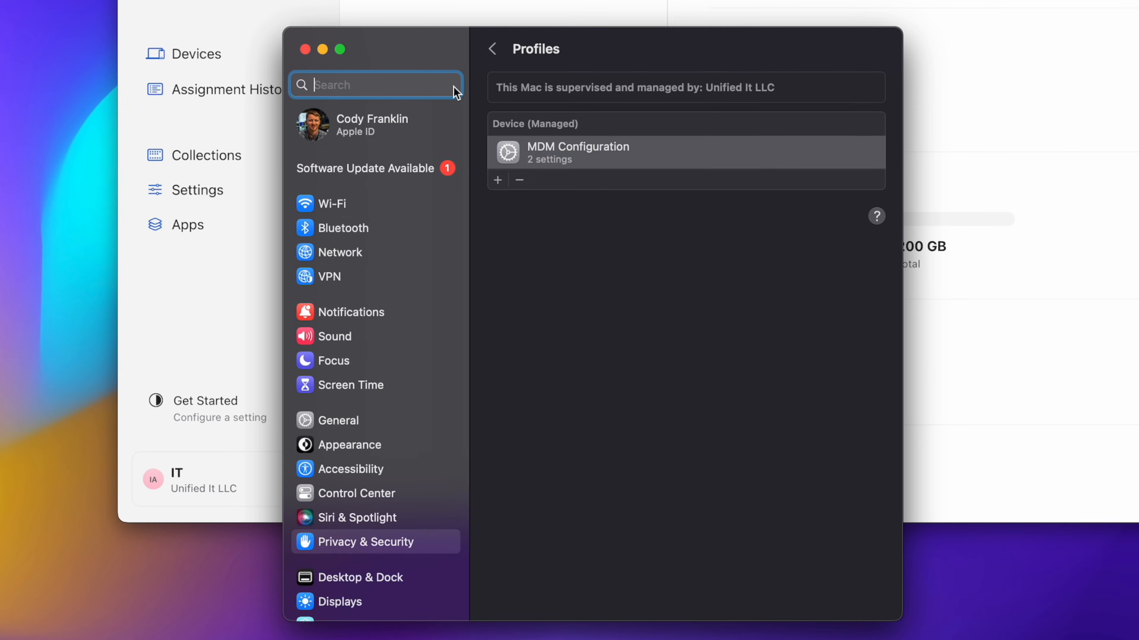
{"action": "left_click", "coordinate": [417, 129]}
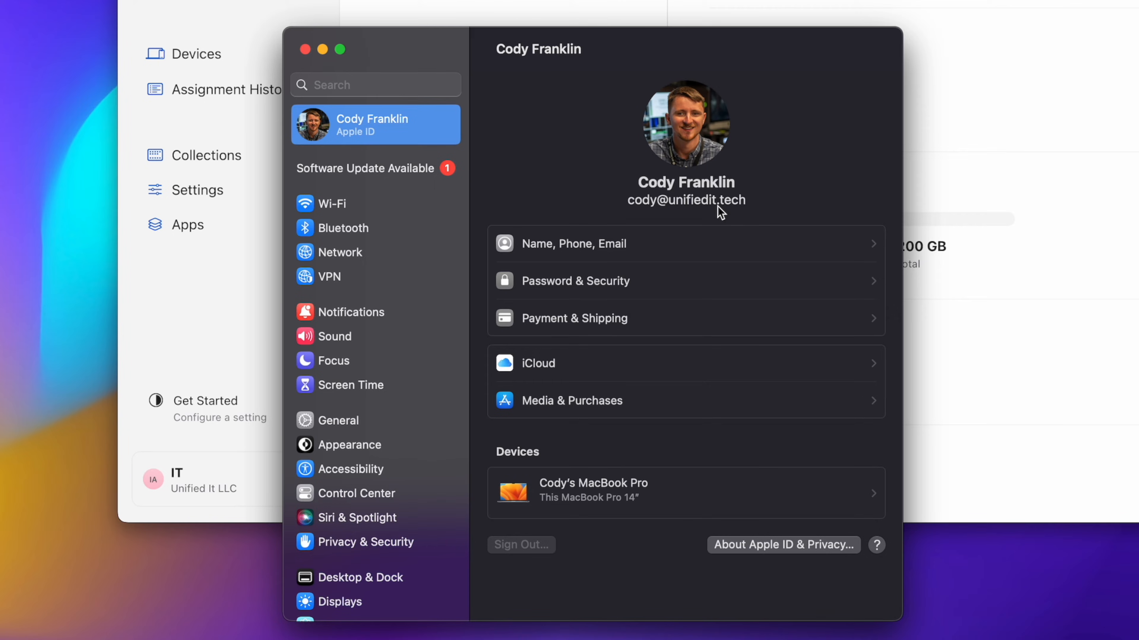
{"action": "left_click", "coordinate": [642, 364]}
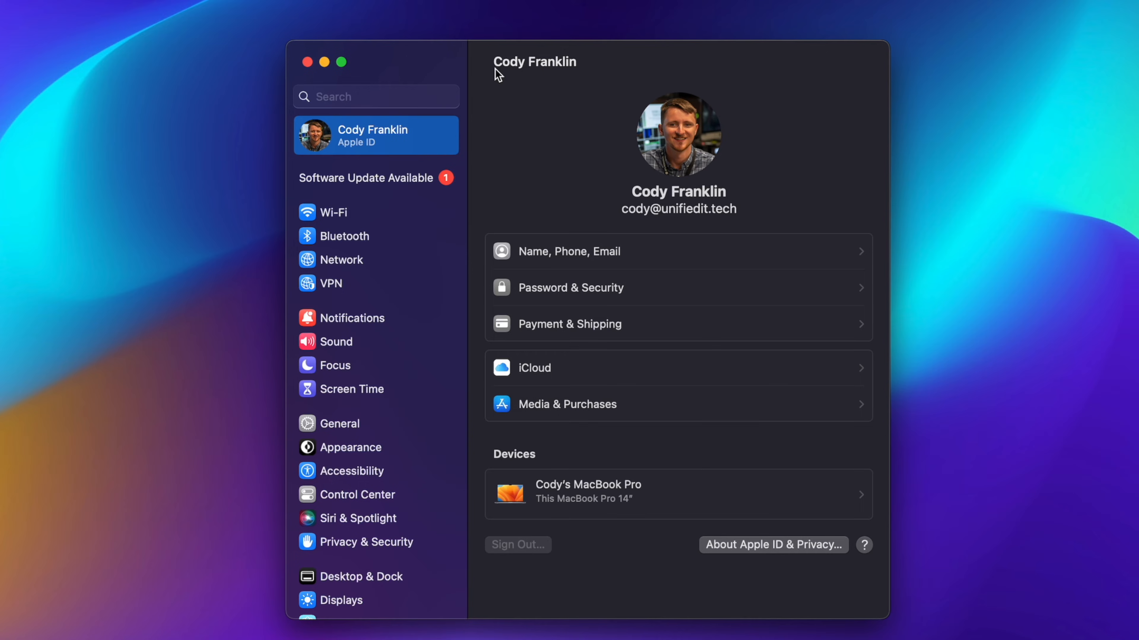
{"action": "left_click", "coordinate": [709, 362]}
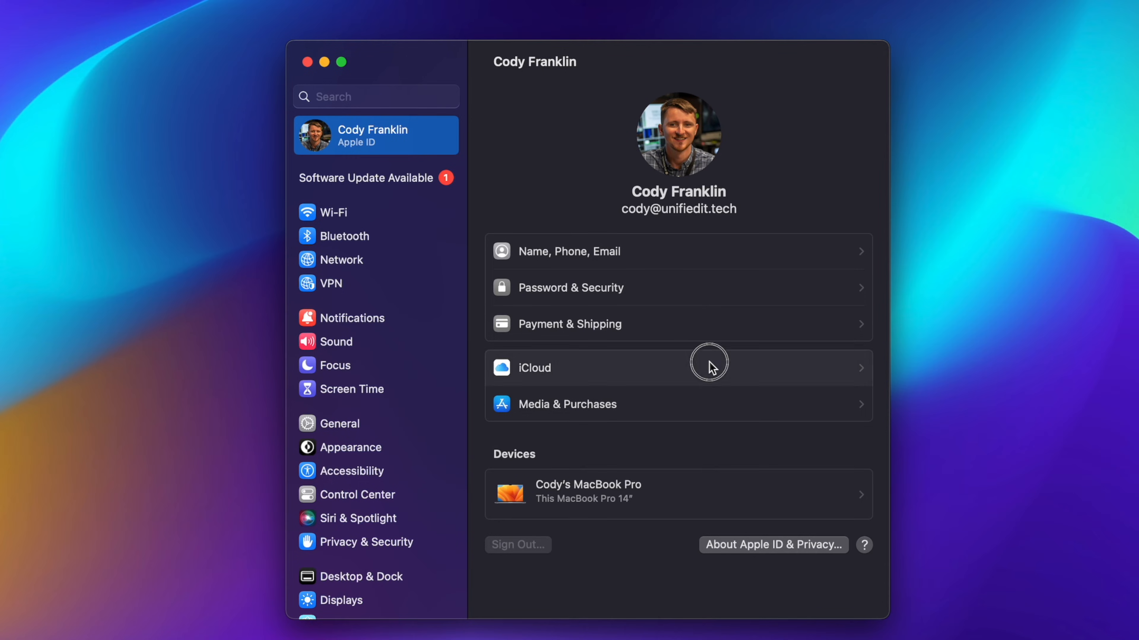
{"action": "left_click", "coordinate": [817, 396]}
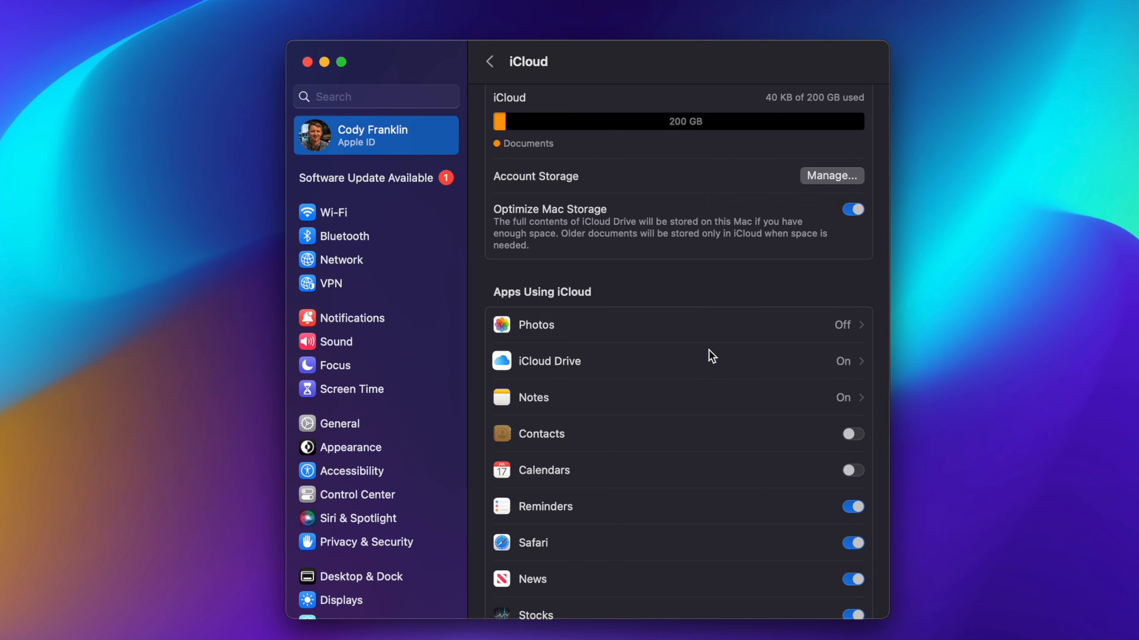
{"action": "left_click", "coordinate": [708, 358]}
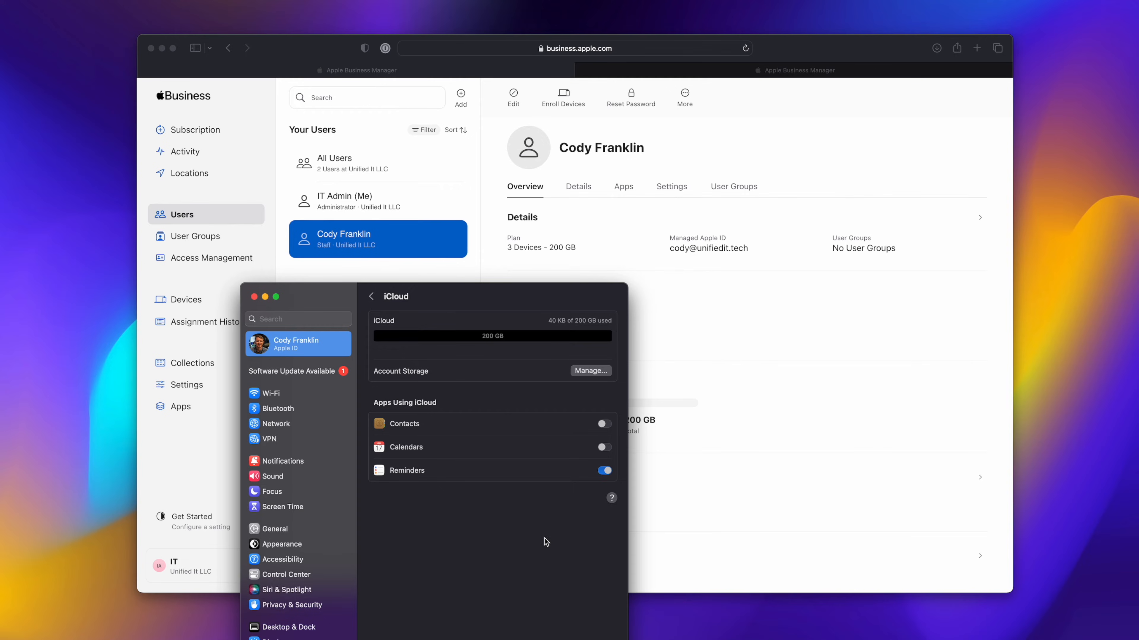
Step: Switch to Apple Business Manager and open the enrolled MacBook Pro 14" in the devices list to review its status
{"action": "left_click", "coordinate": [707, 530]}
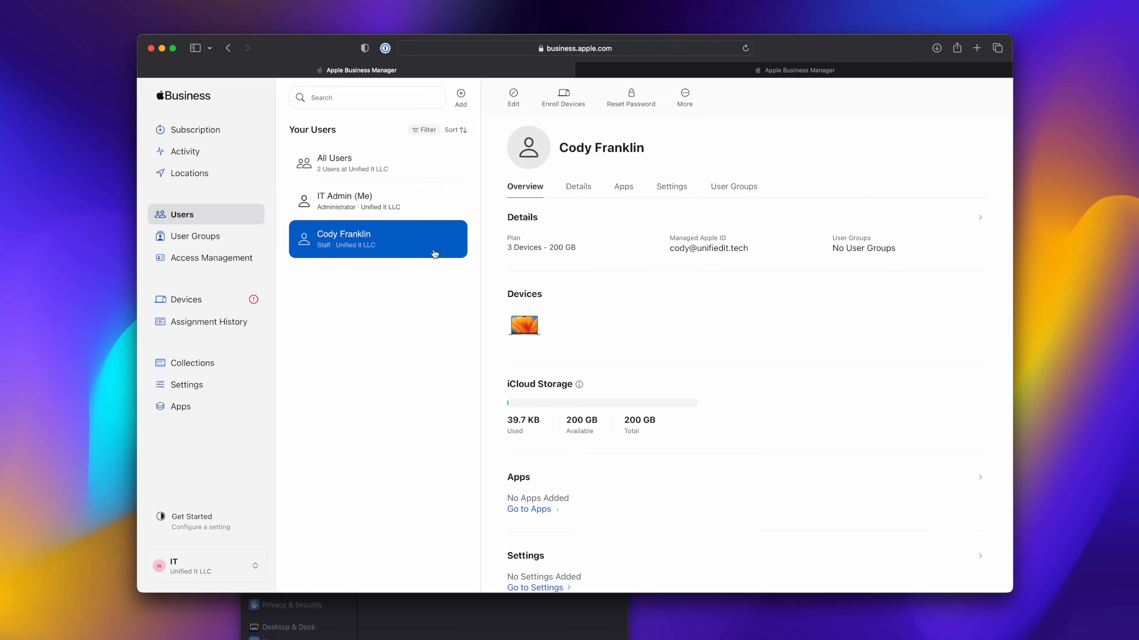
{"action": "left_click", "coordinate": [224, 306]}
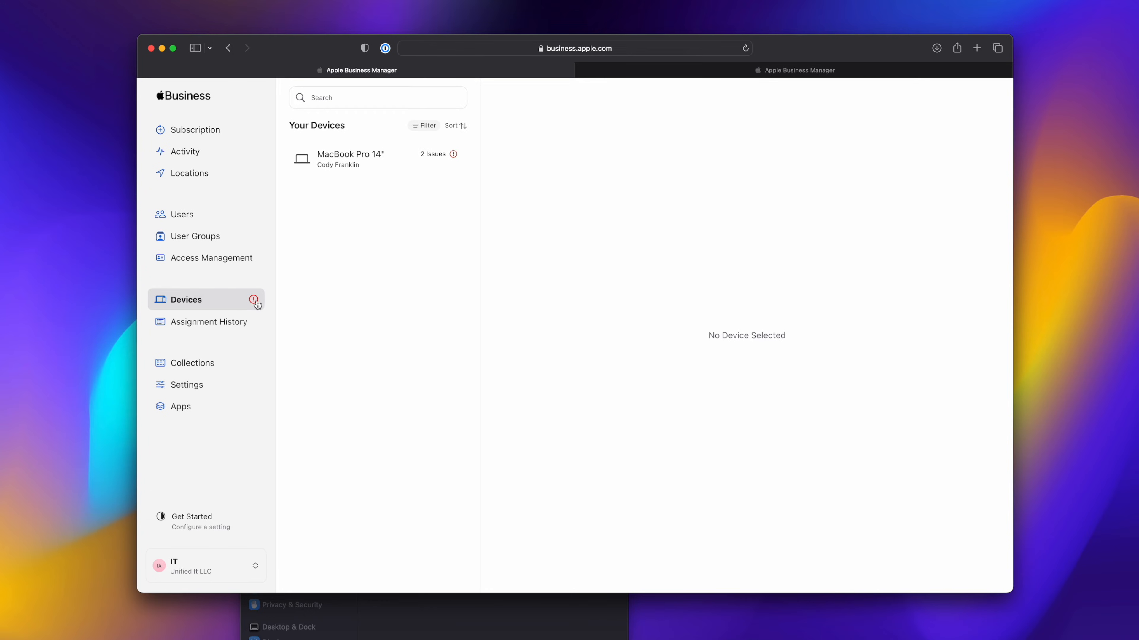
{"action": "left_click", "coordinate": [396, 163]}
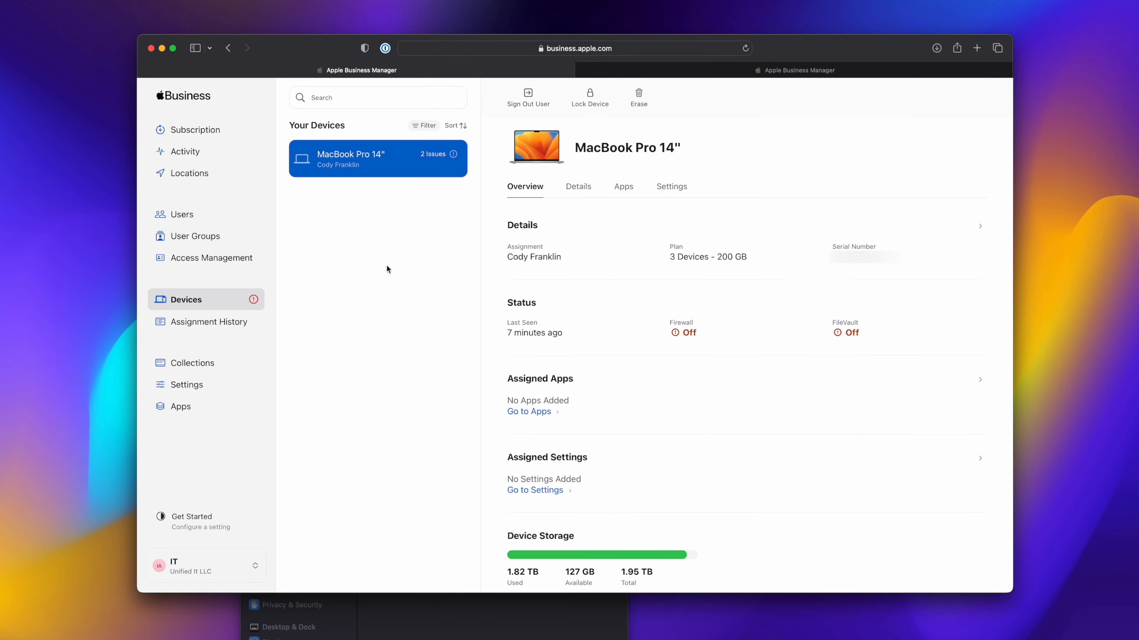
Step: Open the settings management section and browse the recommended settings and the full list of available settings
{"action": "left_click", "coordinate": [249, 386]}
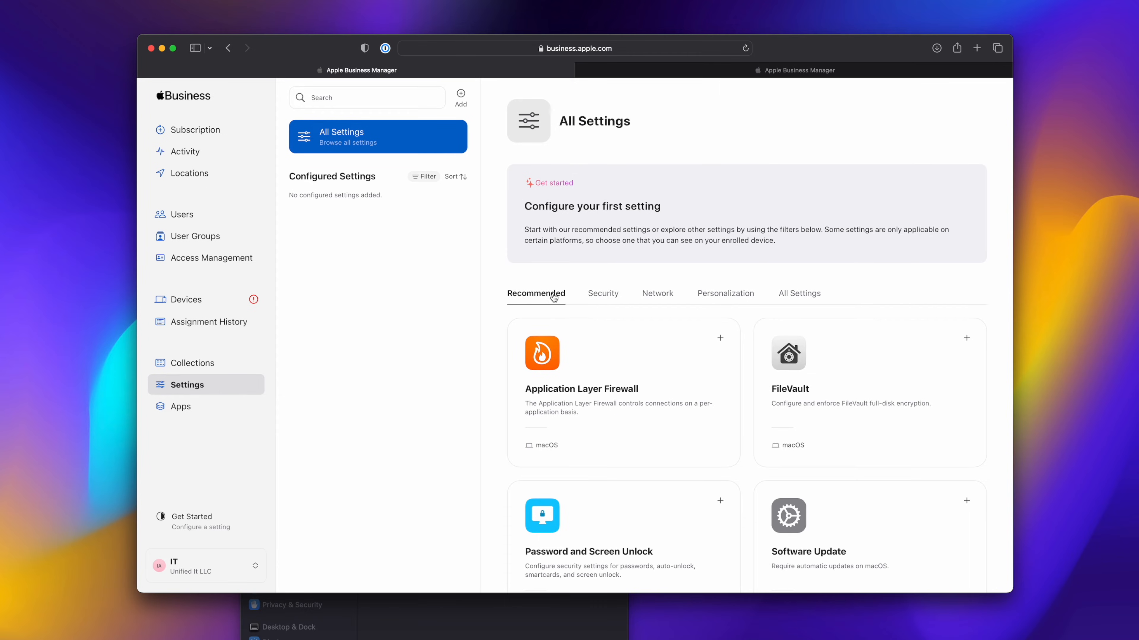
{"action": "scroll", "coordinate": [565, 338], "scroll_direction": "down", "scroll_amount": 3}
{"action": "scroll", "coordinate": [565, 339], "scroll_direction": "down", "scroll_amount": 3}
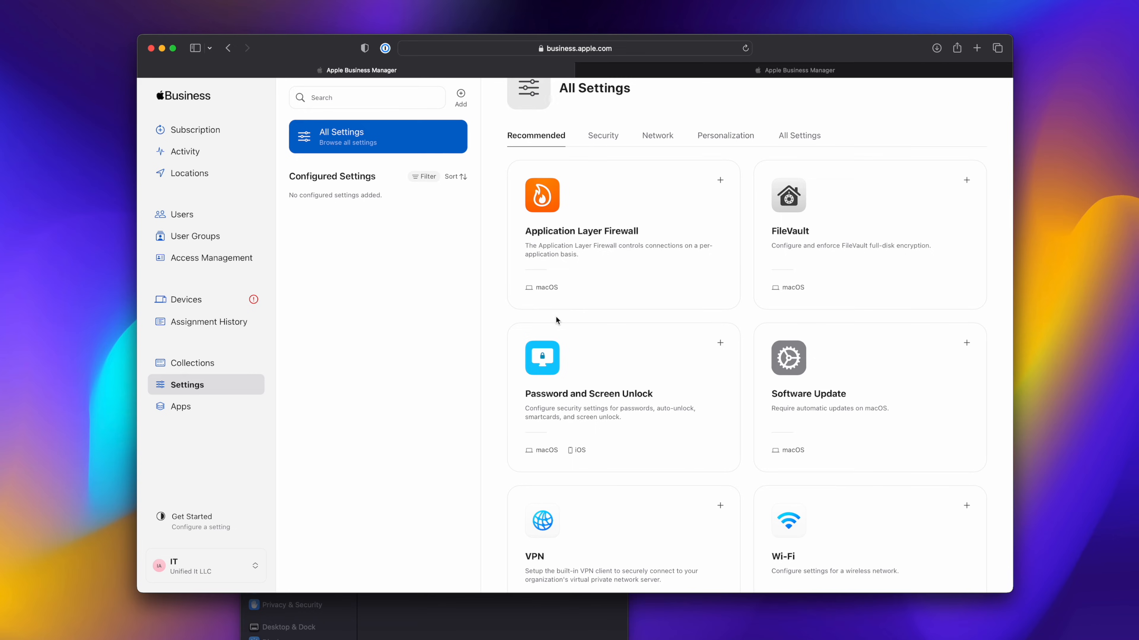
{"action": "scroll", "coordinate": [555, 318], "scroll_direction": "down", "scroll_amount": 1}
{"action": "scroll", "coordinate": [556, 314], "scroll_direction": "up", "scroll_amount": 5}
{"action": "left_click", "coordinate": [789, 294]}
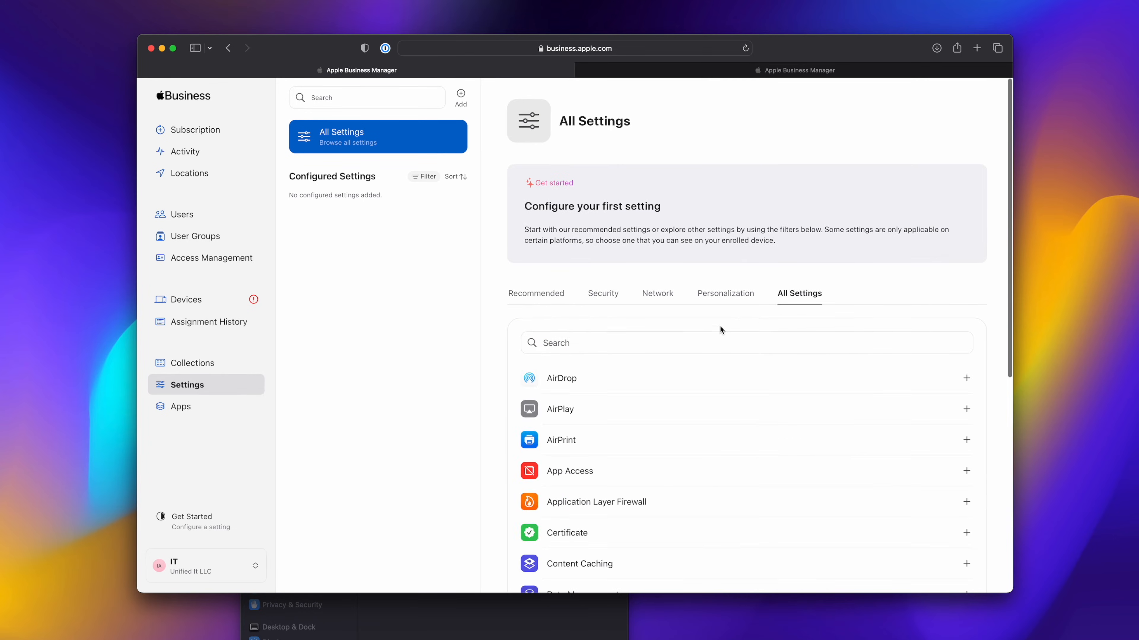
{"action": "scroll", "coordinate": [682, 322], "scroll_direction": "down", "scroll_amount": 10}
{"action": "scroll", "coordinate": [688, 322], "scroll_direction": "up", "scroll_amount": 10}
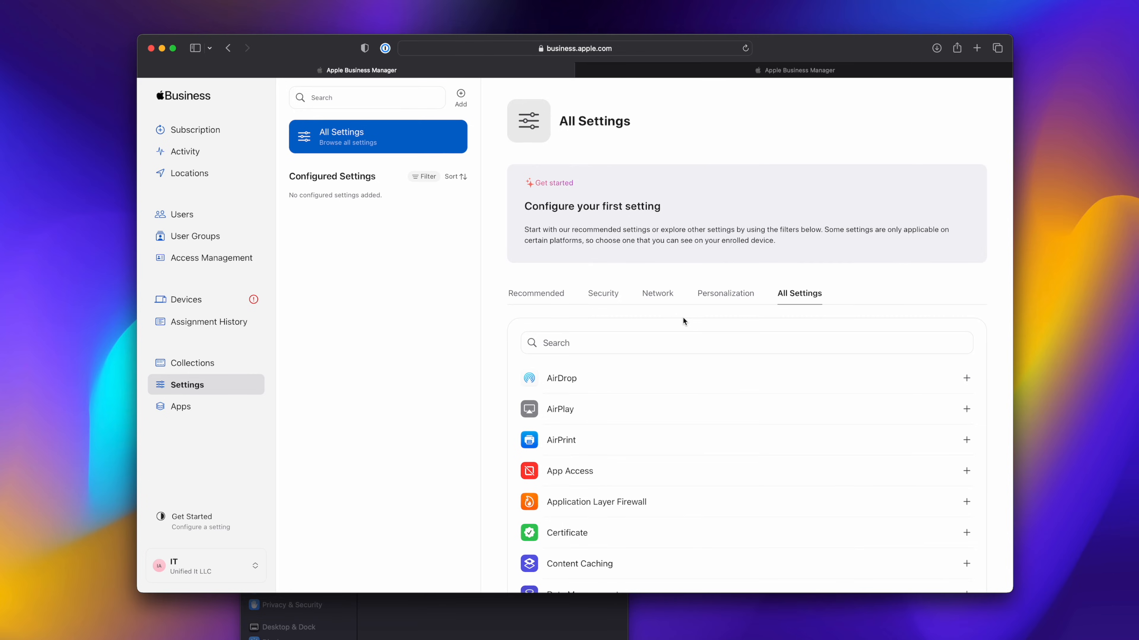
Step: Add an Application Layer Firewall setting from the recommended settings and name it App Firewall
{"action": "left_click", "coordinate": [556, 295]}
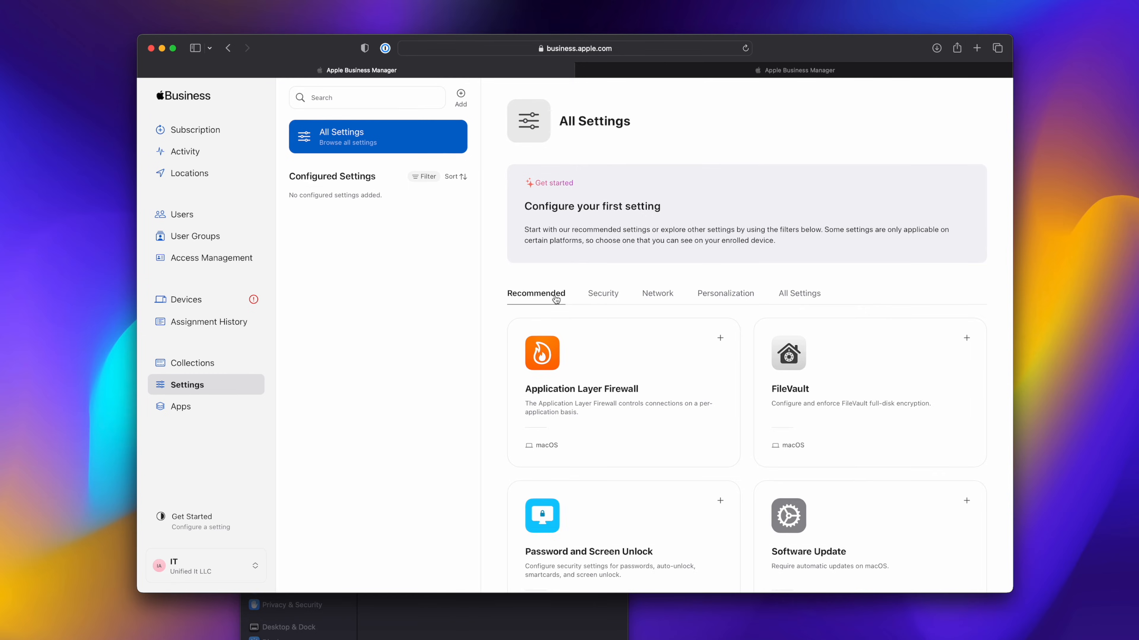
{"action": "scroll", "coordinate": [557, 314], "scroll_direction": "down", "scroll_amount": 5}
{"action": "scroll", "coordinate": [654, 377], "scroll_direction": "down", "scroll_amount": 1}
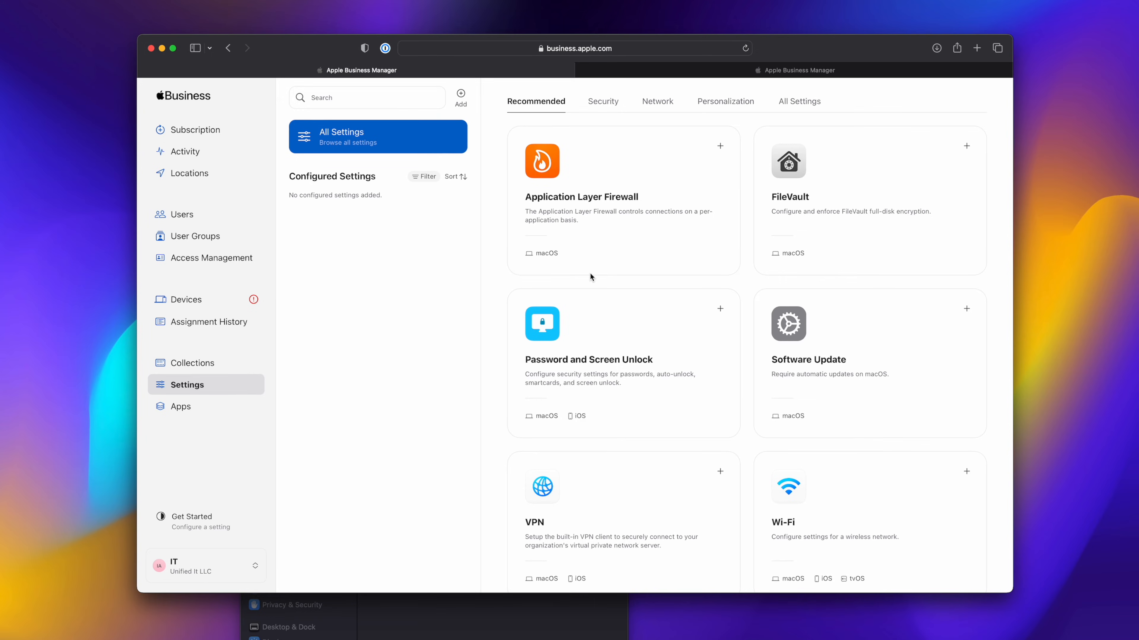
{"action": "scroll", "coordinate": [606, 293], "scroll_direction": "down", "scroll_amount": 1}
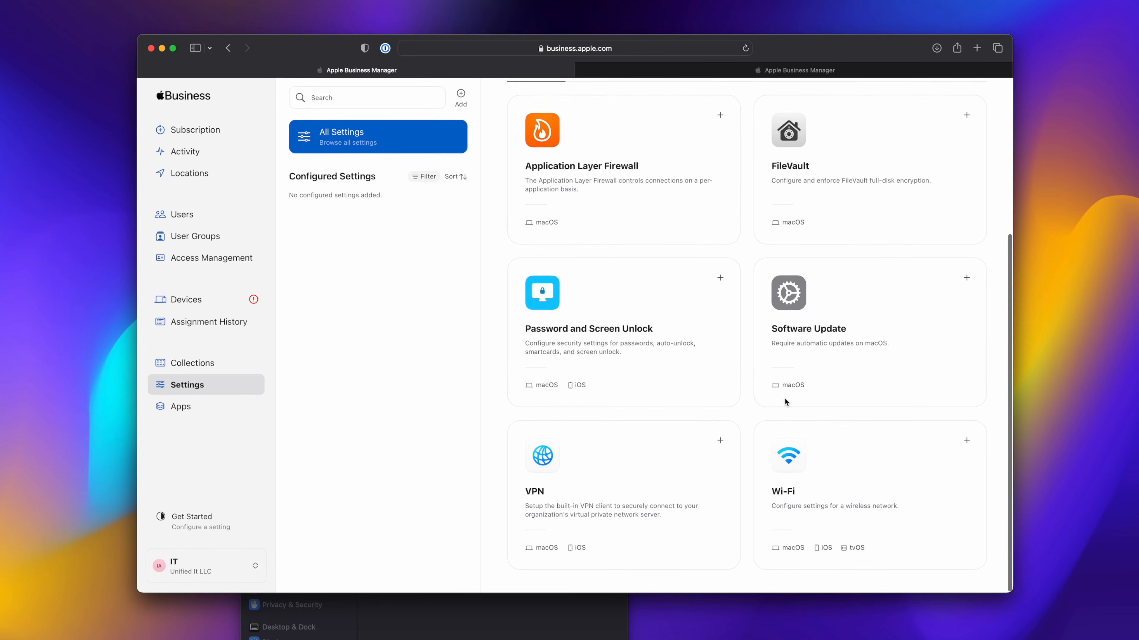
{"action": "left_click", "coordinate": [720, 116]}
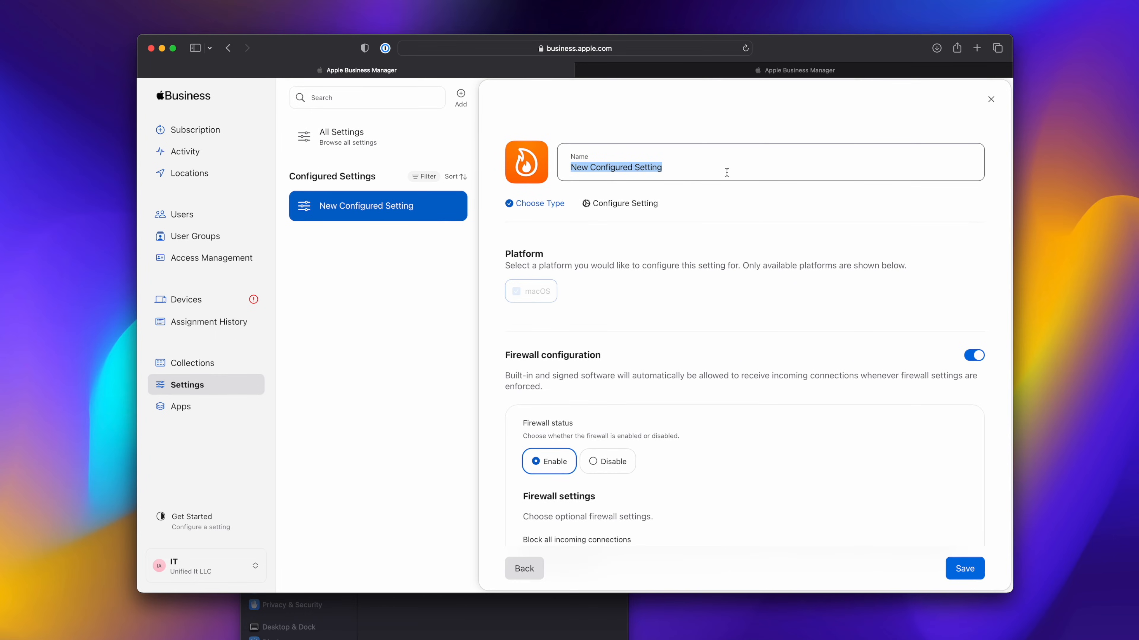
{"action": "type", "text": "App Firewall"}
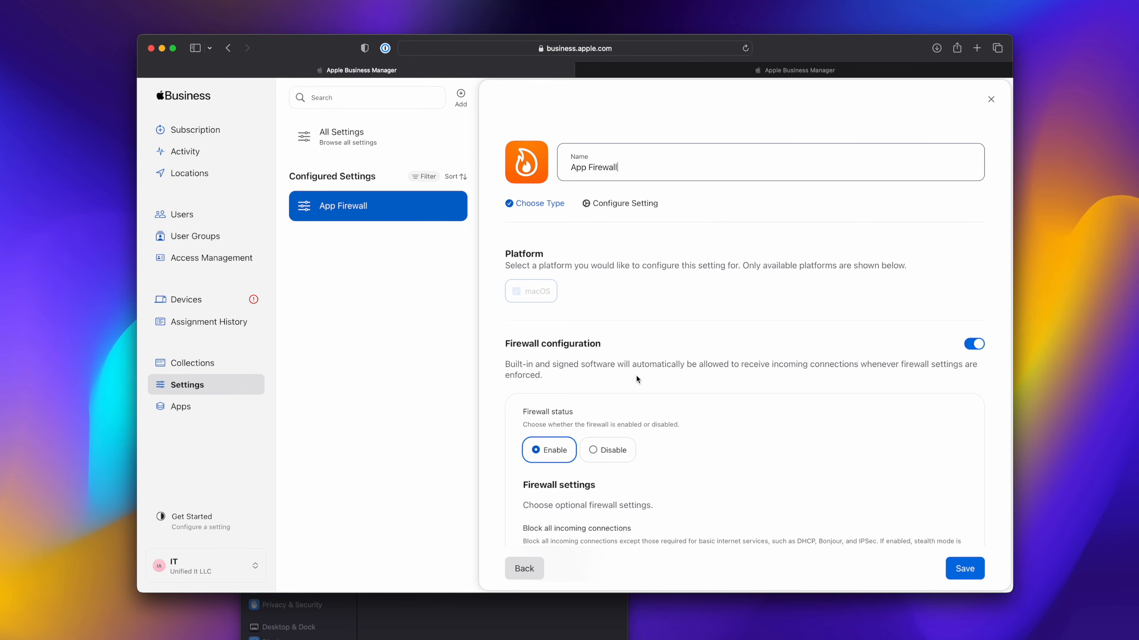
Step: Review the firewall status, incoming connections and stealth mode options, then save the App Firewall setting without creating a collection
{"action": "double_click", "coordinate": [660, 366]}
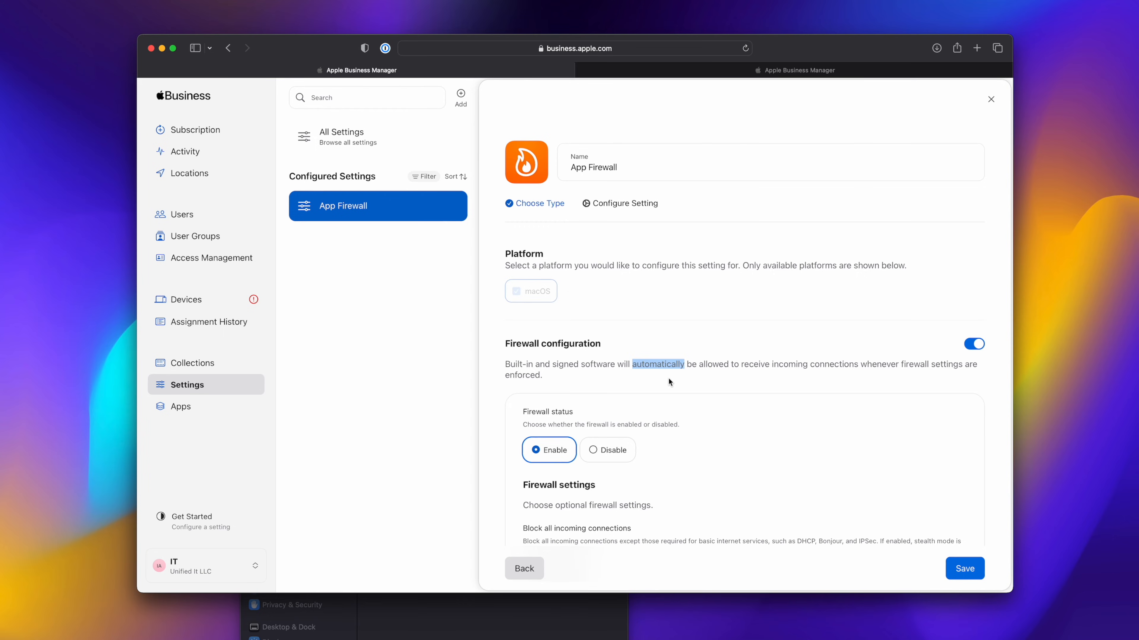
{"action": "scroll", "coordinate": [655, 381], "scroll_direction": "down", "scroll_amount": 1}
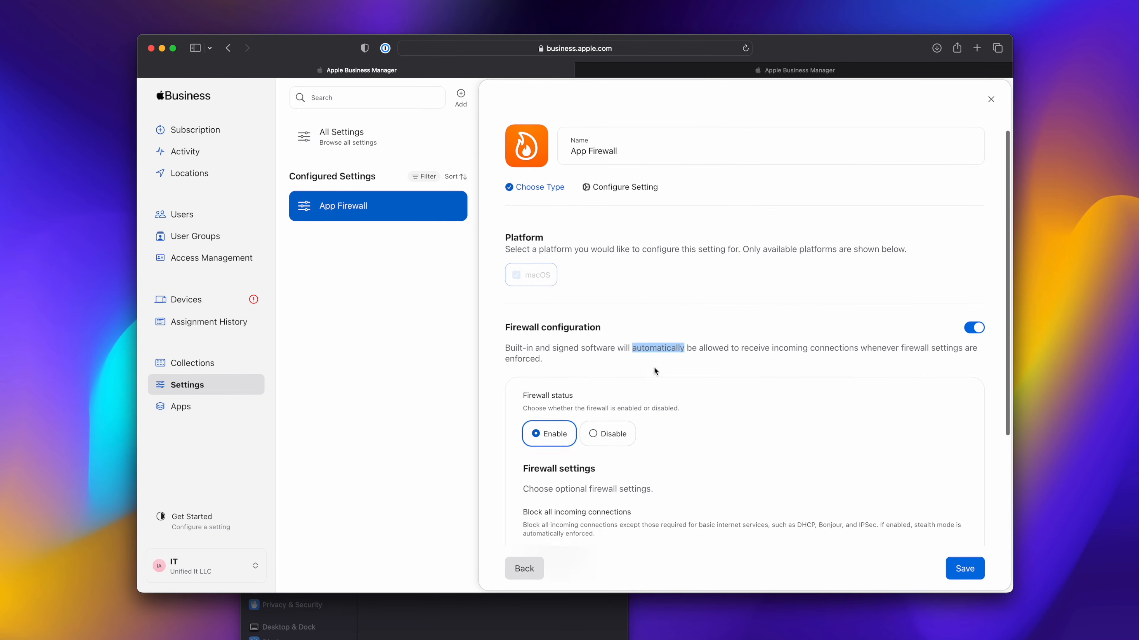
{"action": "scroll", "coordinate": [561, 419], "scroll_direction": "down", "scroll_amount": 5}
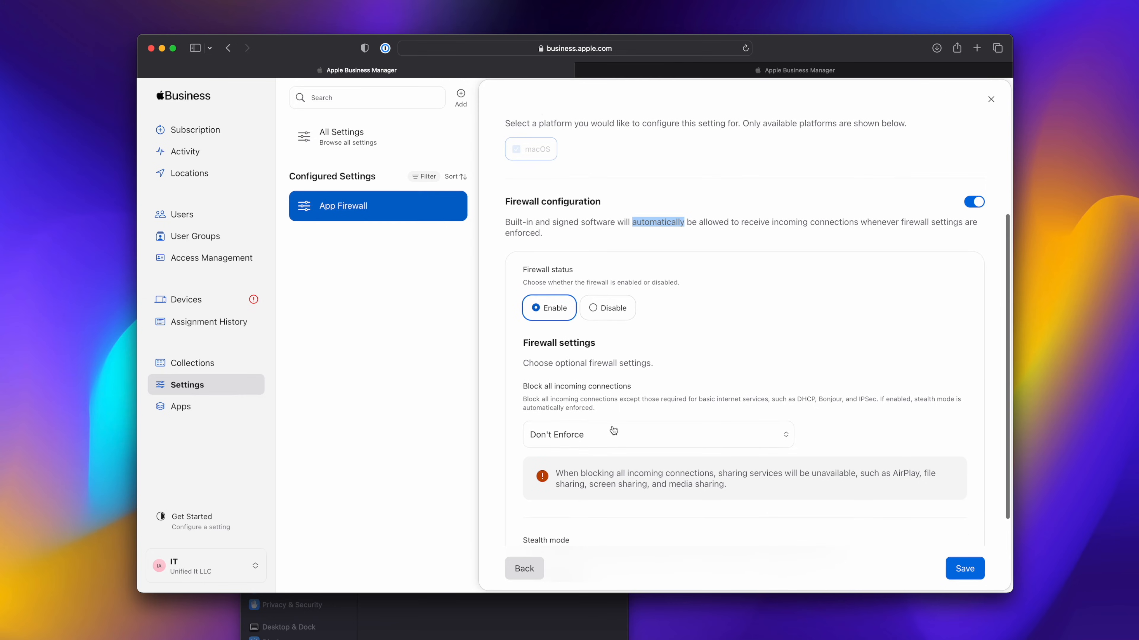
{"action": "scroll", "coordinate": [595, 415], "scroll_direction": "down", "scroll_amount": 2}
{"action": "scroll", "coordinate": [582, 439], "scroll_direction": "down", "scroll_amount": 3}
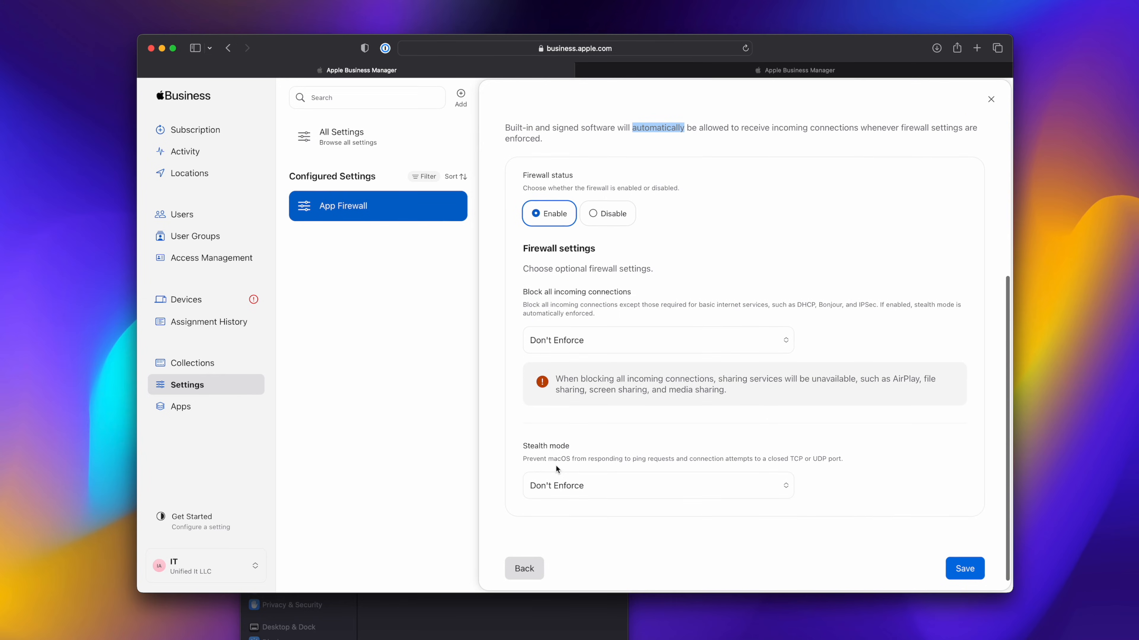
{"action": "scroll", "coordinate": [618, 451], "scroll_direction": "up", "scroll_amount": 3}
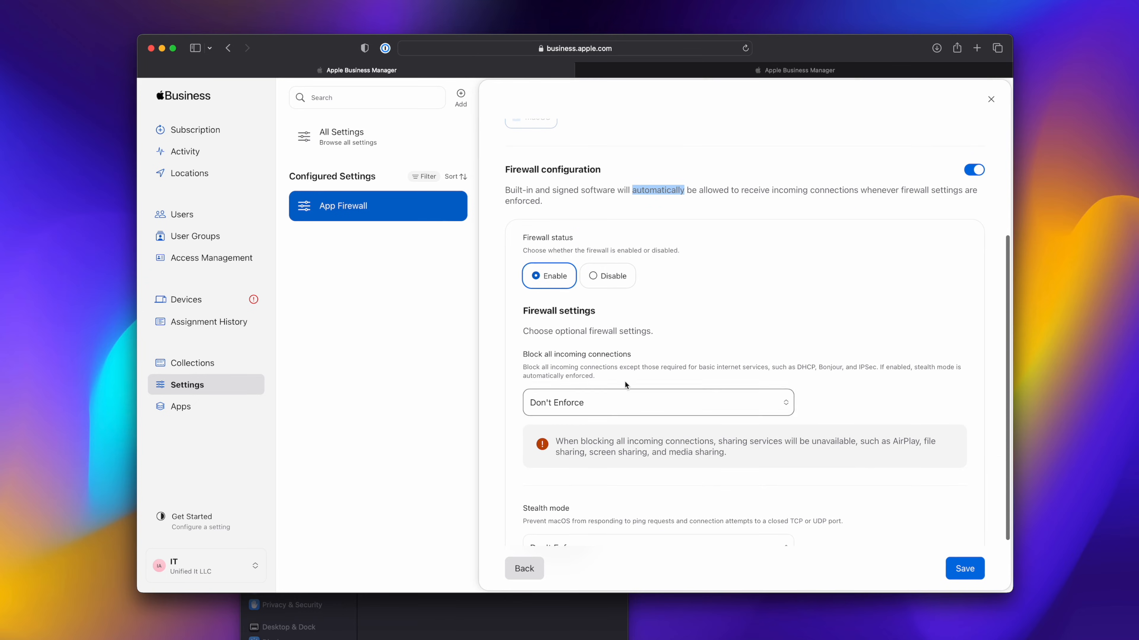
{"action": "scroll", "coordinate": [714, 289], "scroll_direction": "up", "scroll_amount": 1}
{"action": "scroll", "coordinate": [714, 291], "scroll_direction": "up", "scroll_amount": 5}
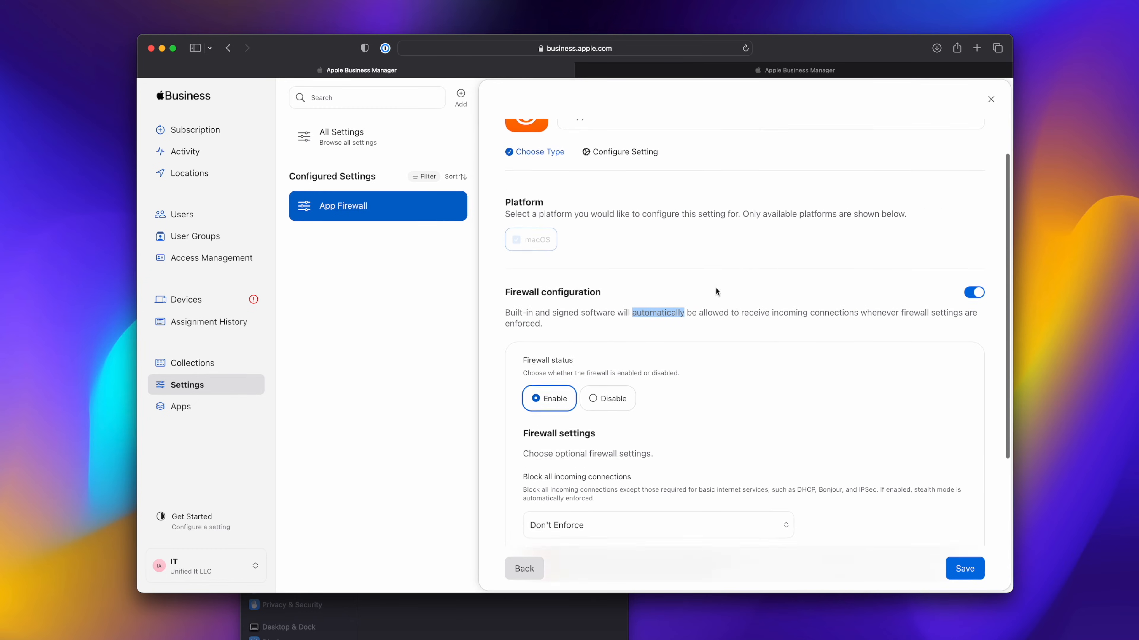
{"action": "left_click", "coordinate": [692, 328]}
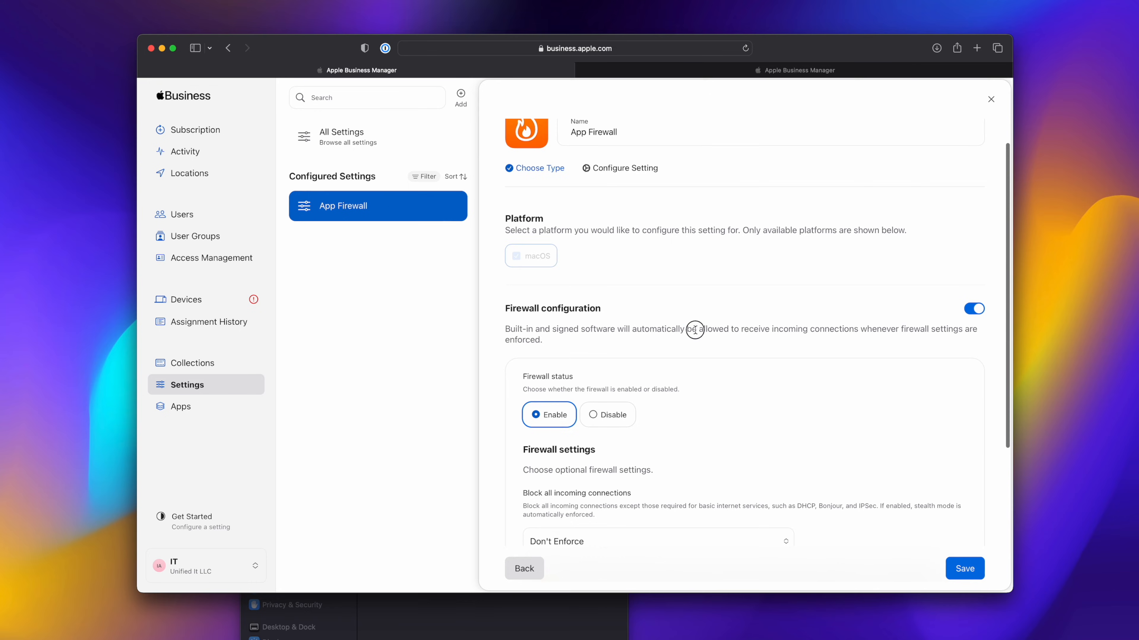
{"action": "left_click", "coordinate": [964, 569]}
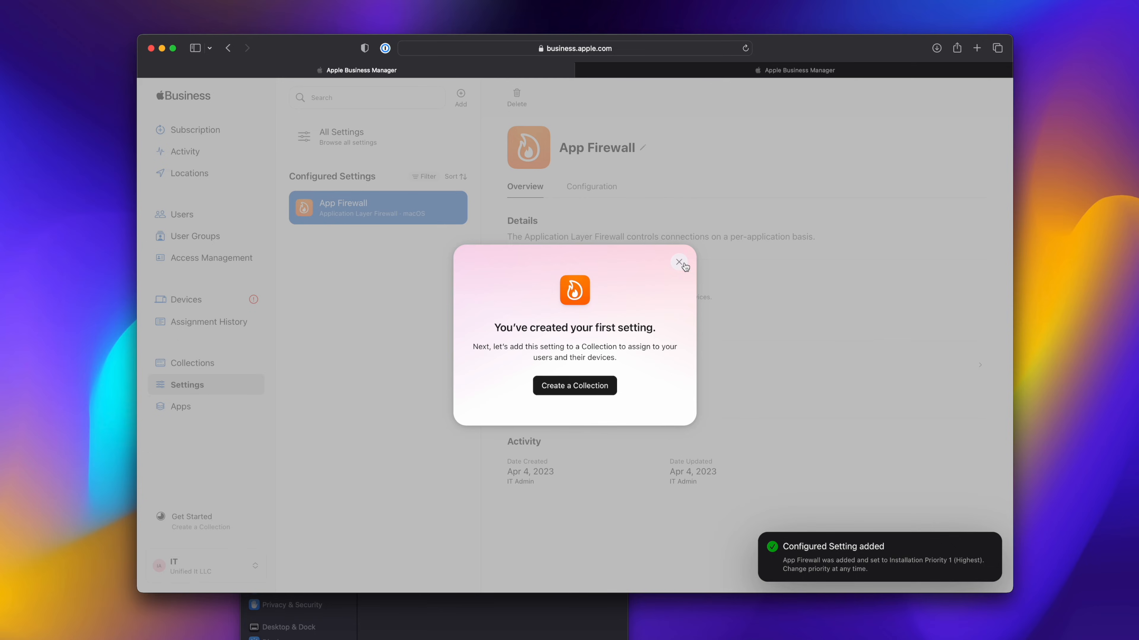
{"action": "left_click", "coordinate": [678, 261]}
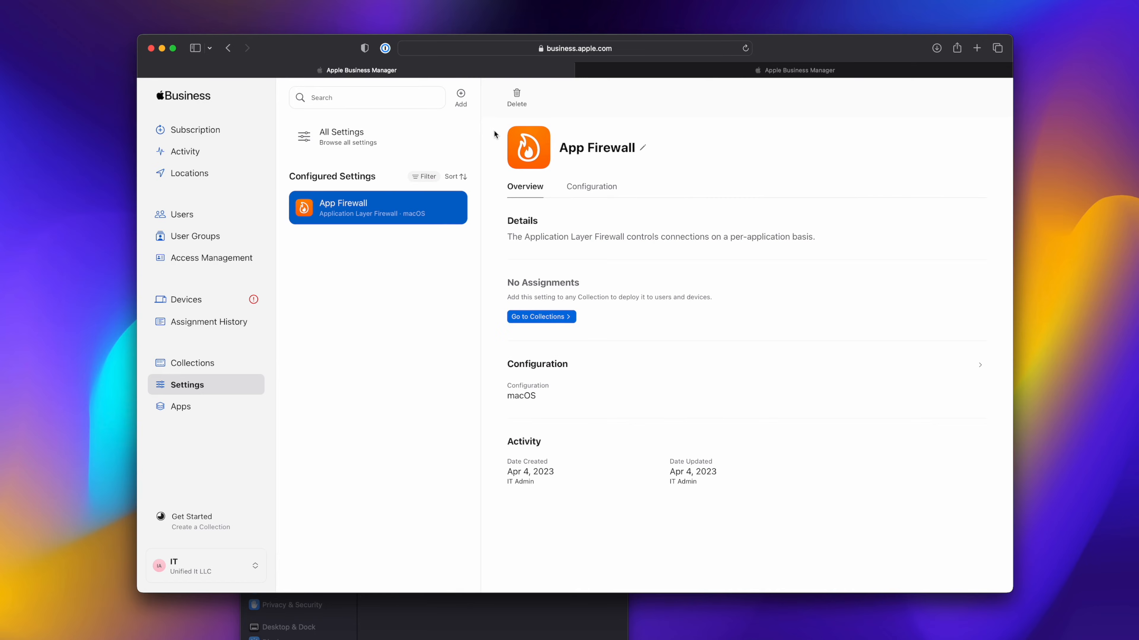
Step: Start a new configured setting of the Wi-Fi type and proceed to its configuration
{"action": "left_click", "coordinate": [460, 97]}
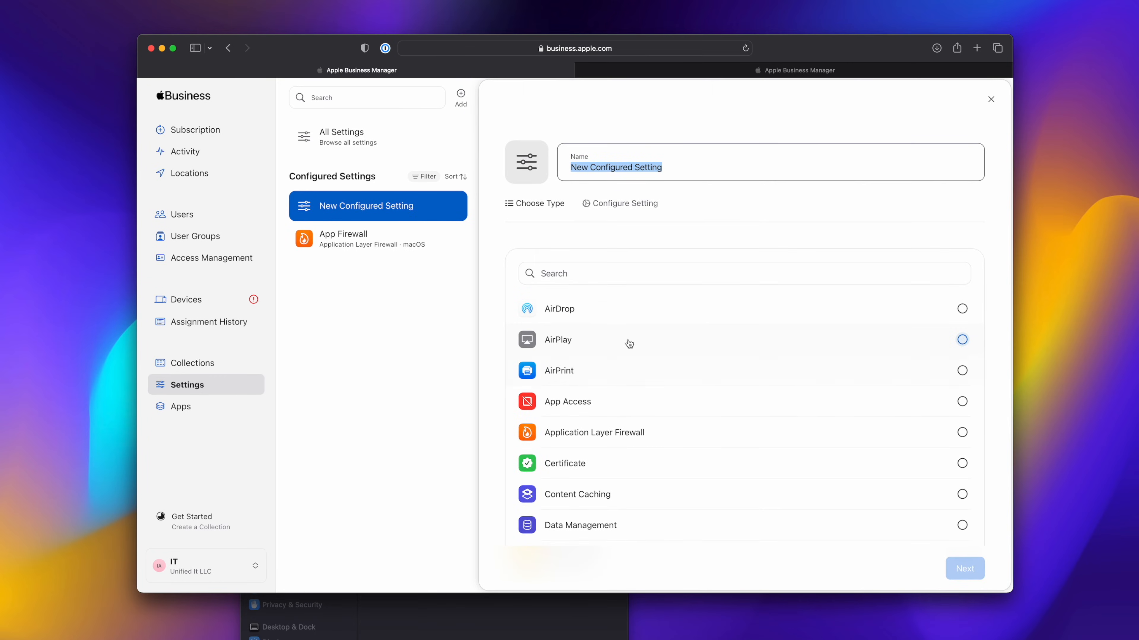
{"action": "scroll", "coordinate": [628, 347], "scroll_direction": "down", "scroll_amount": 7}
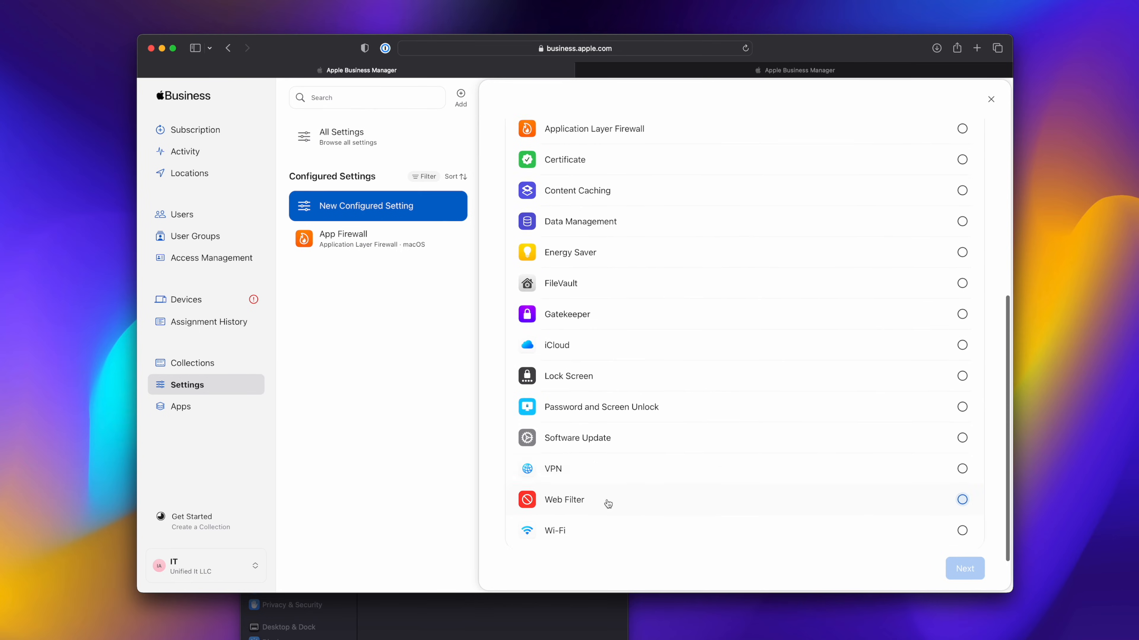
{"action": "left_click", "coordinate": [594, 532]}
{"action": "left_click", "coordinate": [964, 568]}
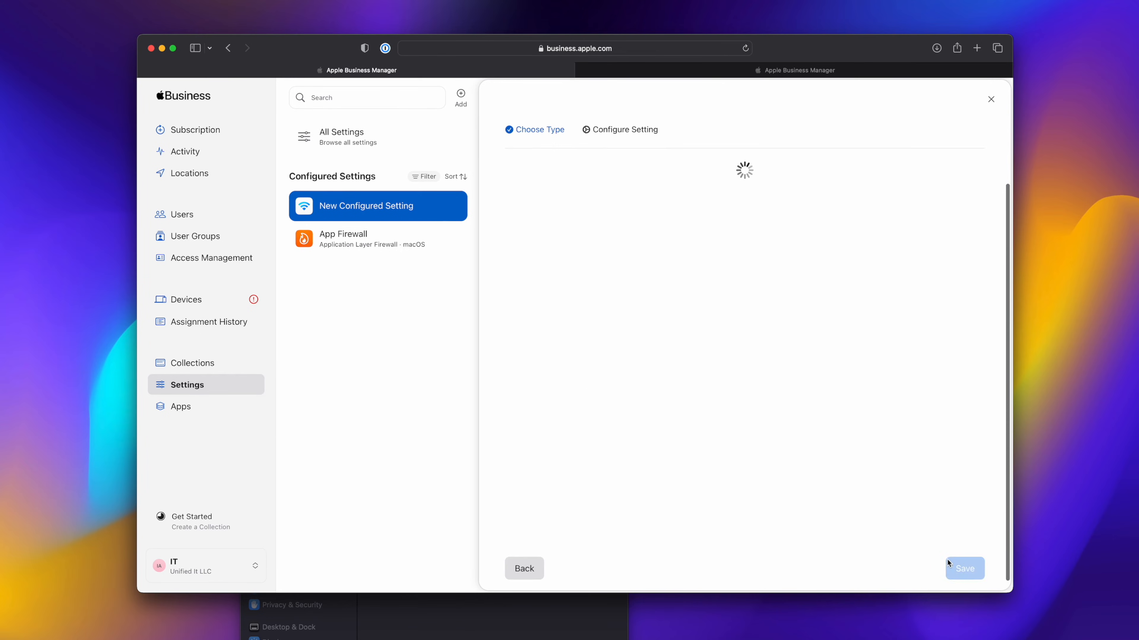
{"action": "scroll", "coordinate": [561, 222], "scroll_direction": "up", "scroll_amount": 3}
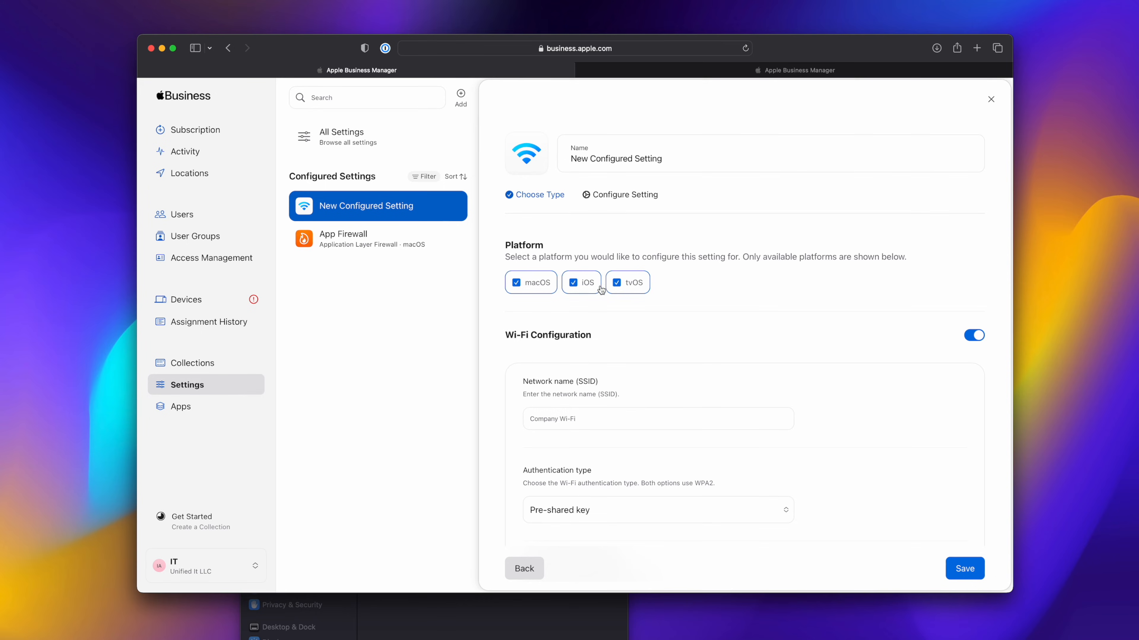
{"action": "left_click", "coordinate": [588, 291]}
{"action": "left_click", "coordinate": [624, 290]}
{"action": "left_click", "coordinate": [585, 287]}
{"action": "left_click", "coordinate": [617, 291]}
Step: Name the Wi-Fi setting Unified IT Network and set its network name (SSID) to Unified IT
{"action": "triple_click", "coordinate": [637, 158]}
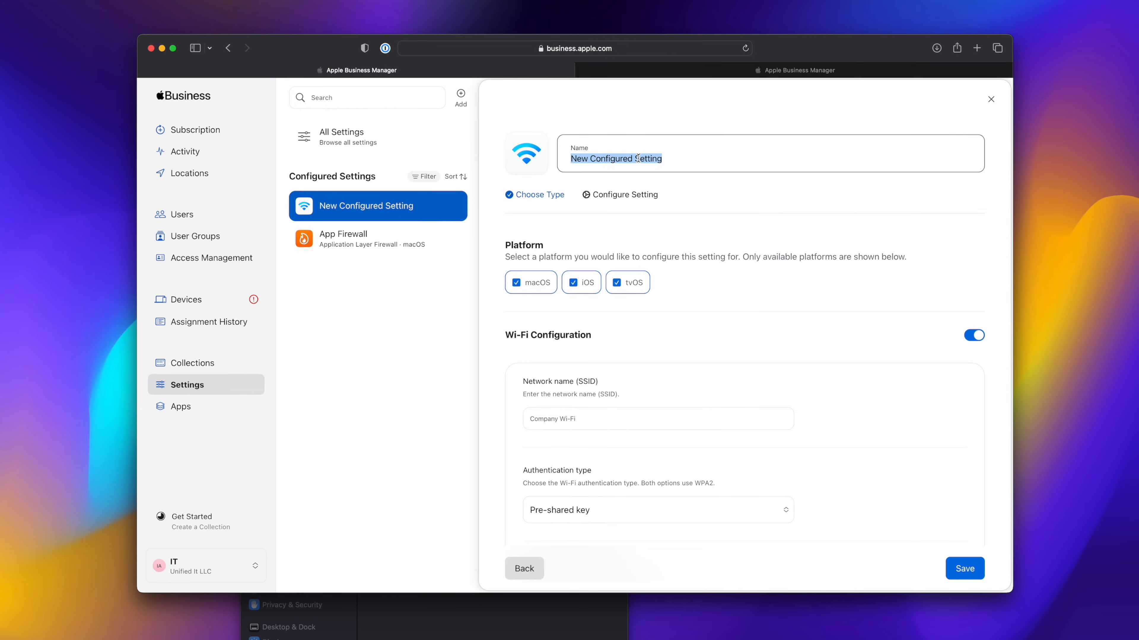
{"action": "type", "text": "Unified I"}
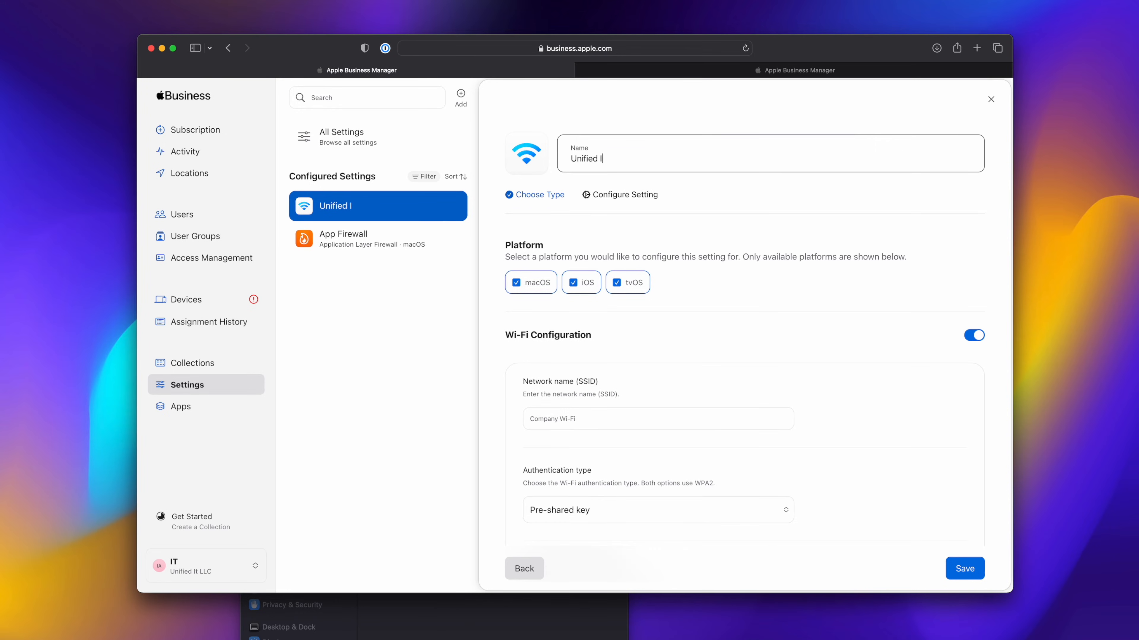
{"action": "type", "text": "t Network"}
{"action": "scroll", "coordinate": [582, 392], "scroll_direction": "down", "scroll_amount": 1}
{"action": "left_click", "coordinate": [583, 392]}
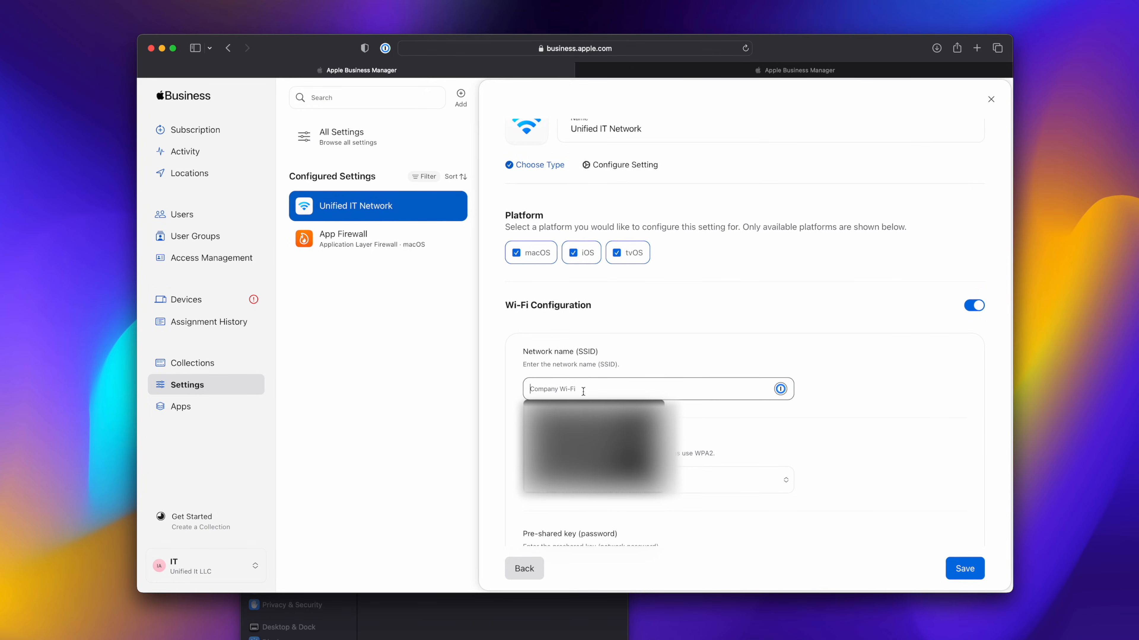
{"action": "type", "text": "Unified IT"}
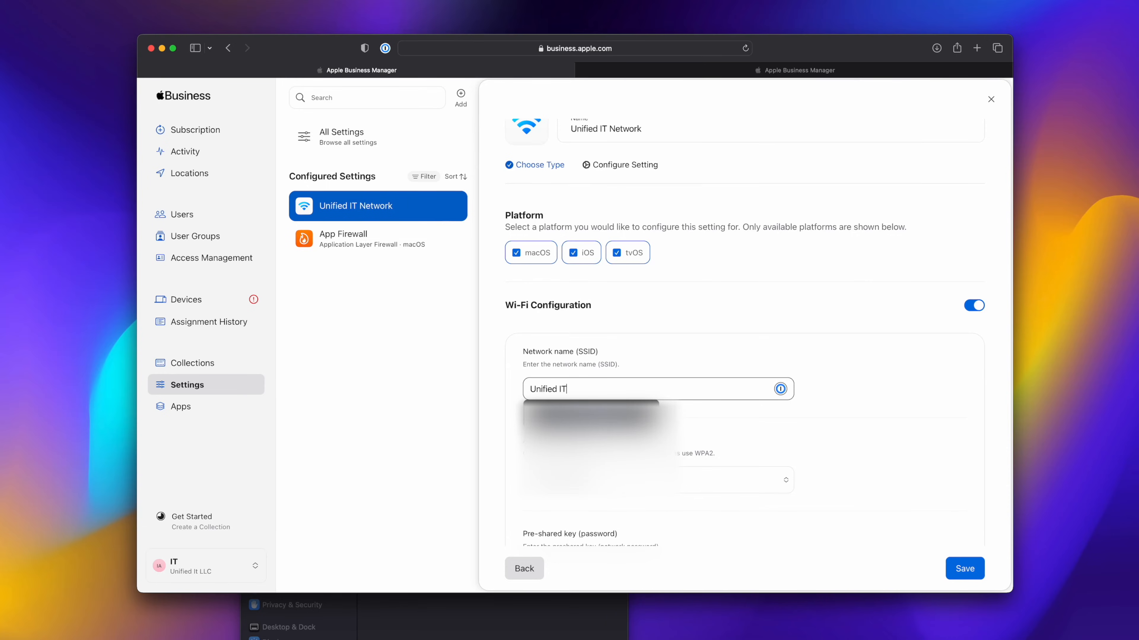
{"action": "left_click", "coordinate": [796, 475]}
Step: Enter the network password as the pre-shared key of the Wi-Fi configuration
{"action": "scroll", "coordinate": [744, 468], "scroll_direction": "down", "scroll_amount": 2}
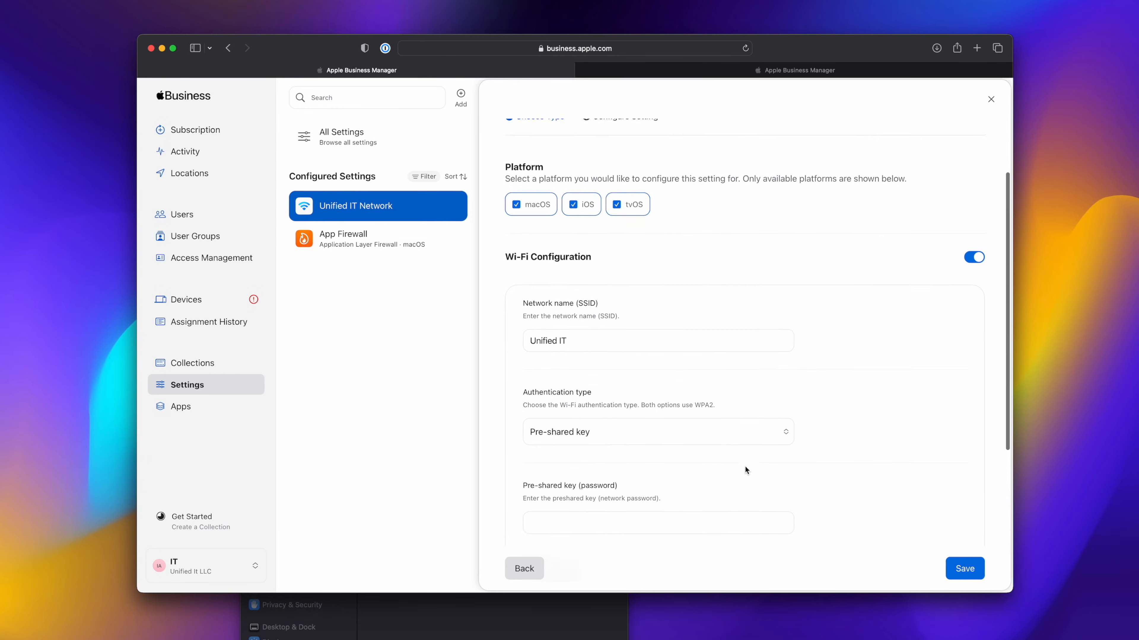
{"action": "scroll", "coordinate": [605, 416], "scroll_direction": "down", "scroll_amount": 1}
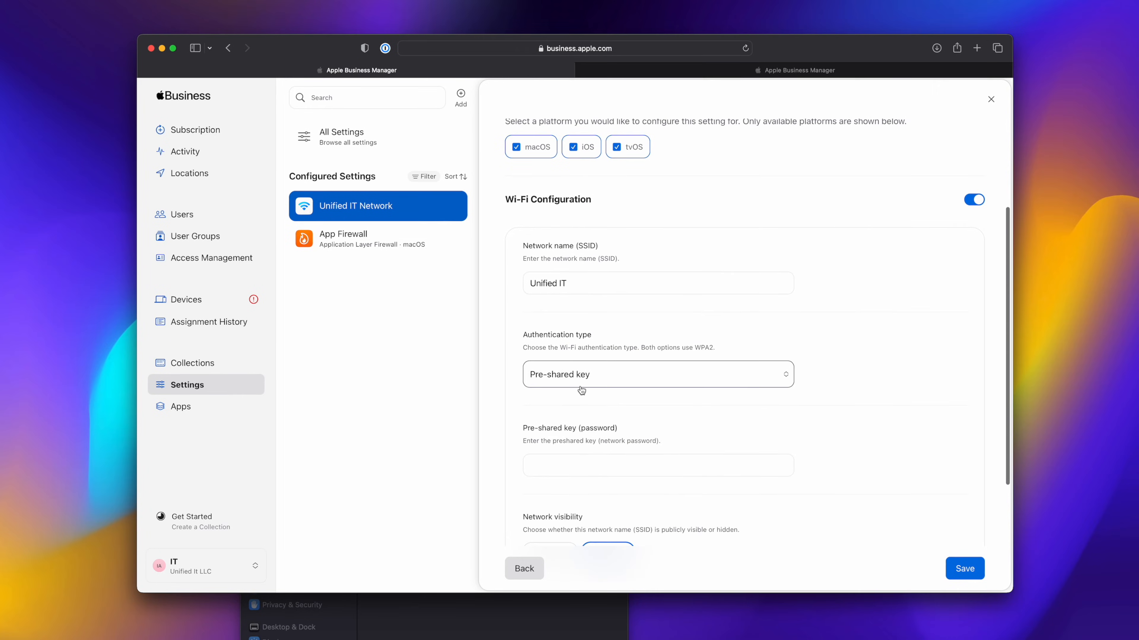
{"action": "left_click", "coordinate": [646, 469]}
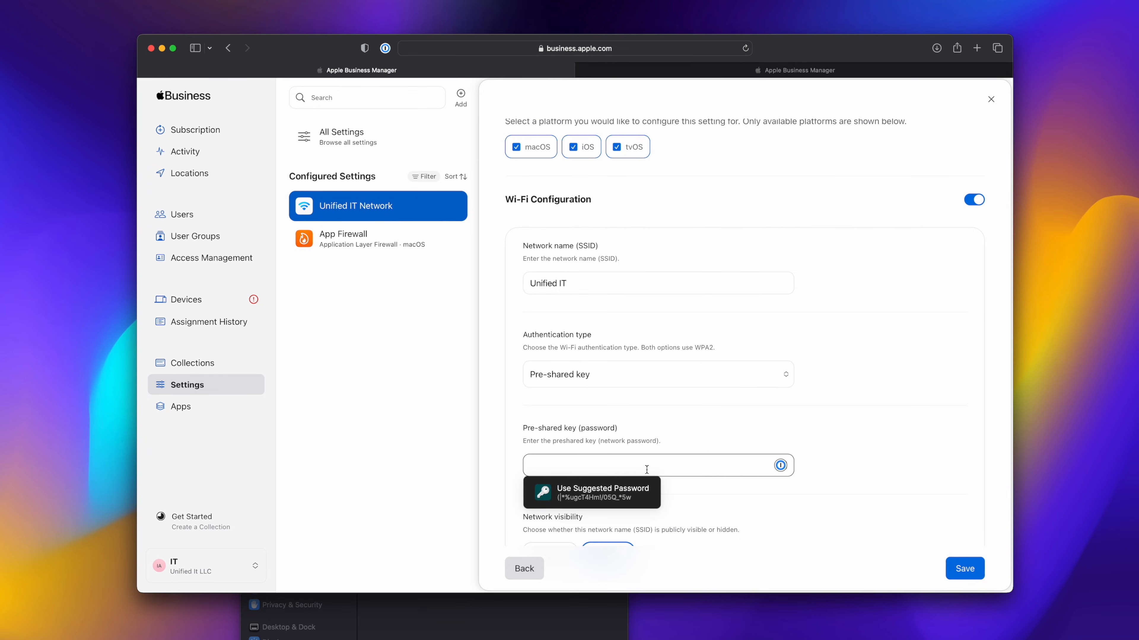
{"action": "type", "text": "•••••••"}
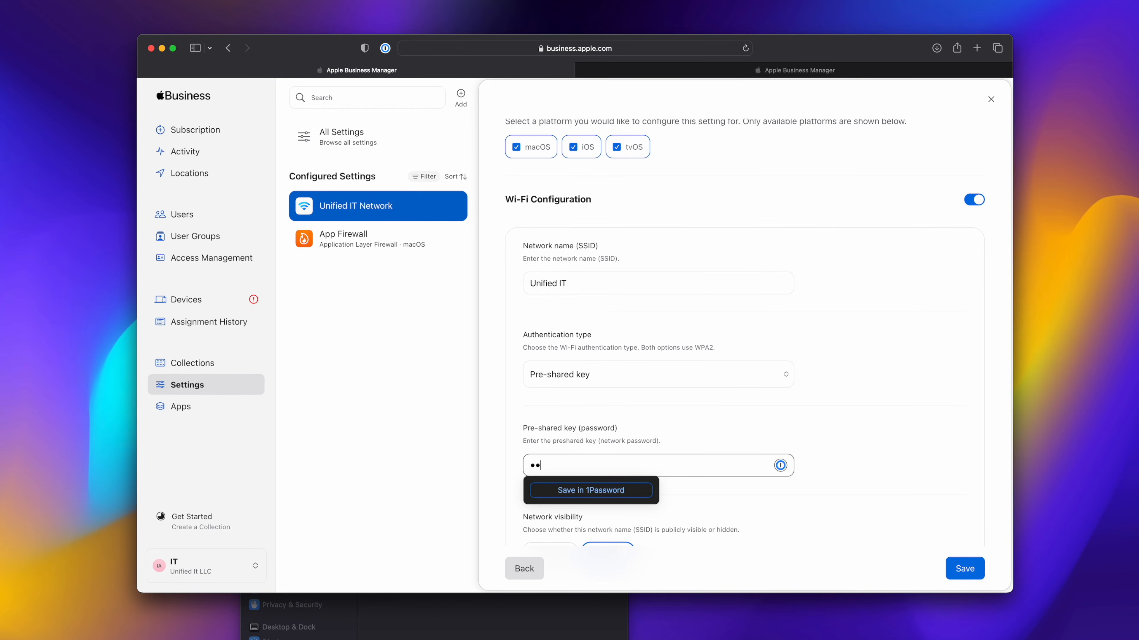
{"action": "type", "text": "•••"}
Step: Set the Wi-Fi network visibility to Hidden and save the Unified IT Network setting
{"action": "scroll", "coordinate": [653, 475], "scroll_direction": "down", "scroll_amount": 2}
{"action": "scroll", "coordinate": [610, 498], "scroll_direction": "down", "scroll_amount": 2}
{"action": "left_click", "coordinate": [544, 448]}
{"action": "scroll", "coordinate": [589, 490], "scroll_direction": "down", "scroll_amount": 2}
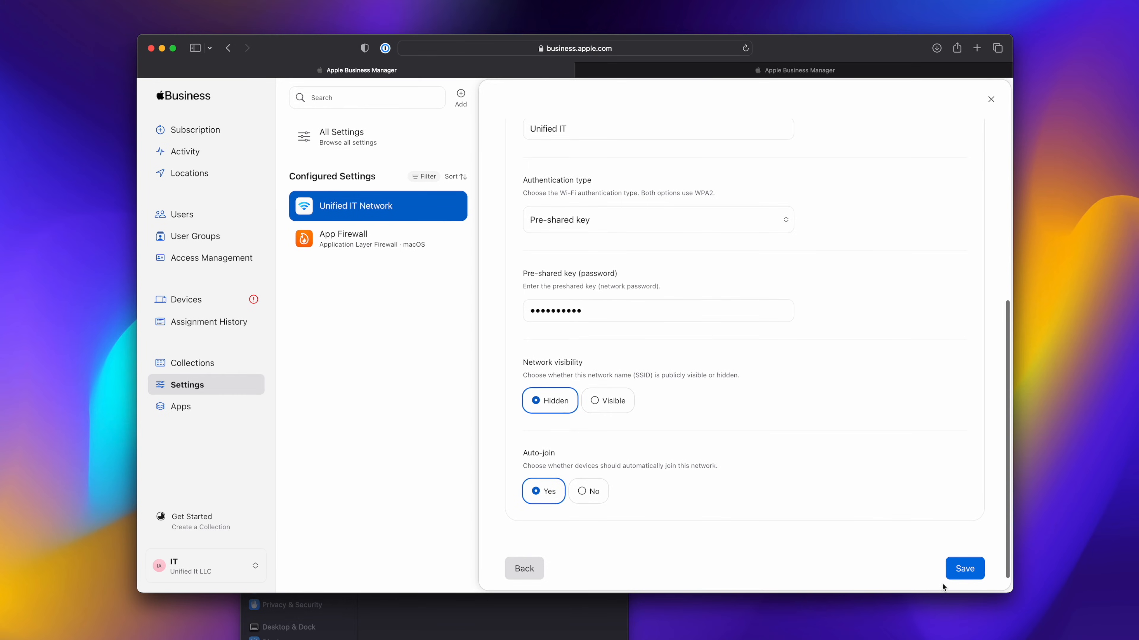
{"action": "left_click", "coordinate": [959, 569]}
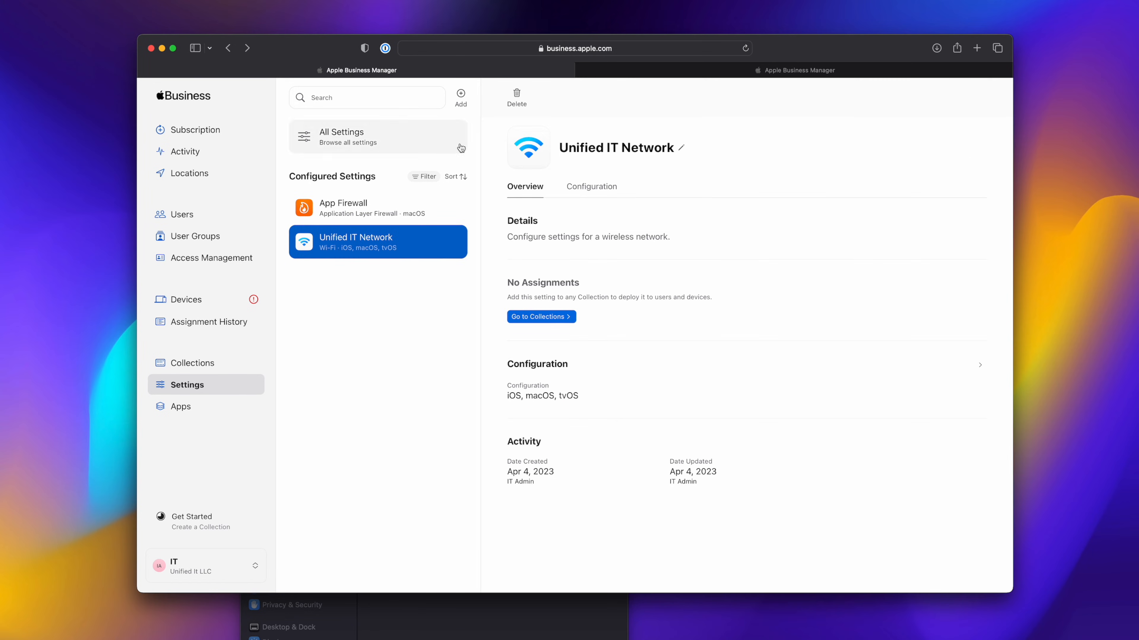
Step: Start a new configured setting of the Software Update type and proceed to its configuration
{"action": "left_click", "coordinate": [458, 100]}
{"action": "scroll", "coordinate": [633, 435], "scroll_direction": "down", "scroll_amount": 3}
{"action": "scroll", "coordinate": [633, 435], "scroll_direction": "down", "scroll_amount": 5}
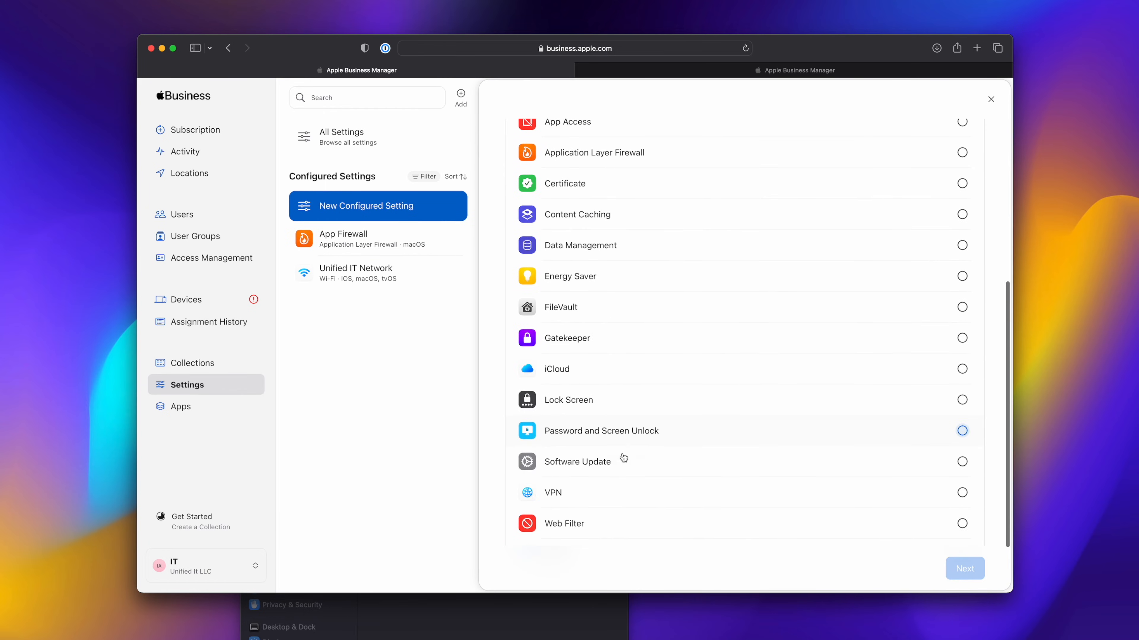
{"action": "left_click", "coordinate": [605, 461]}
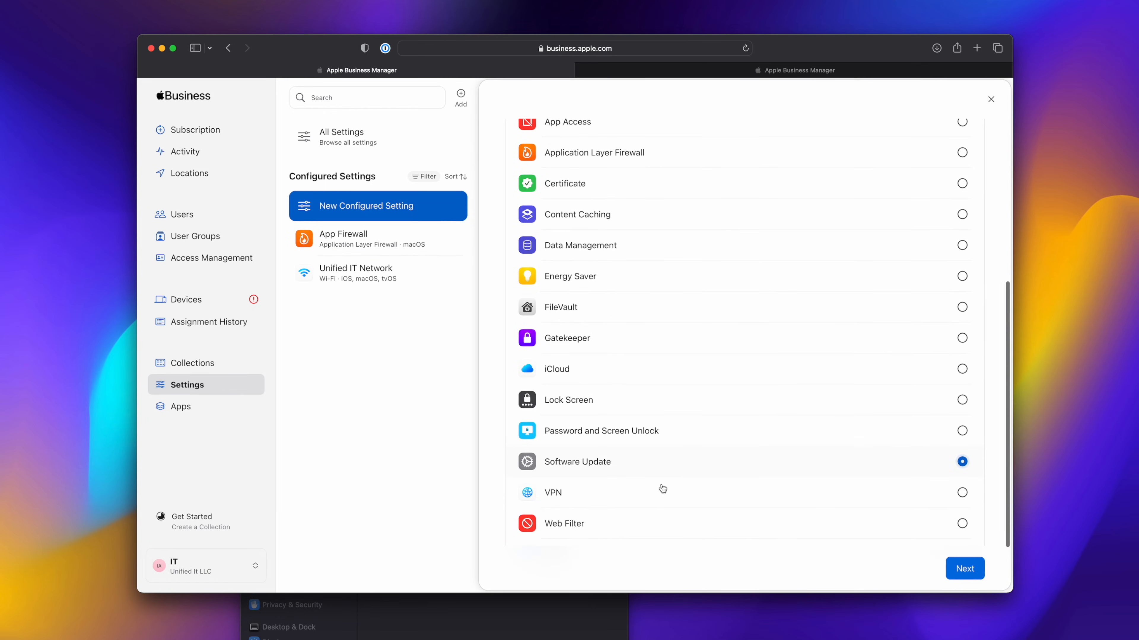
{"action": "left_click", "coordinate": [953, 567]}
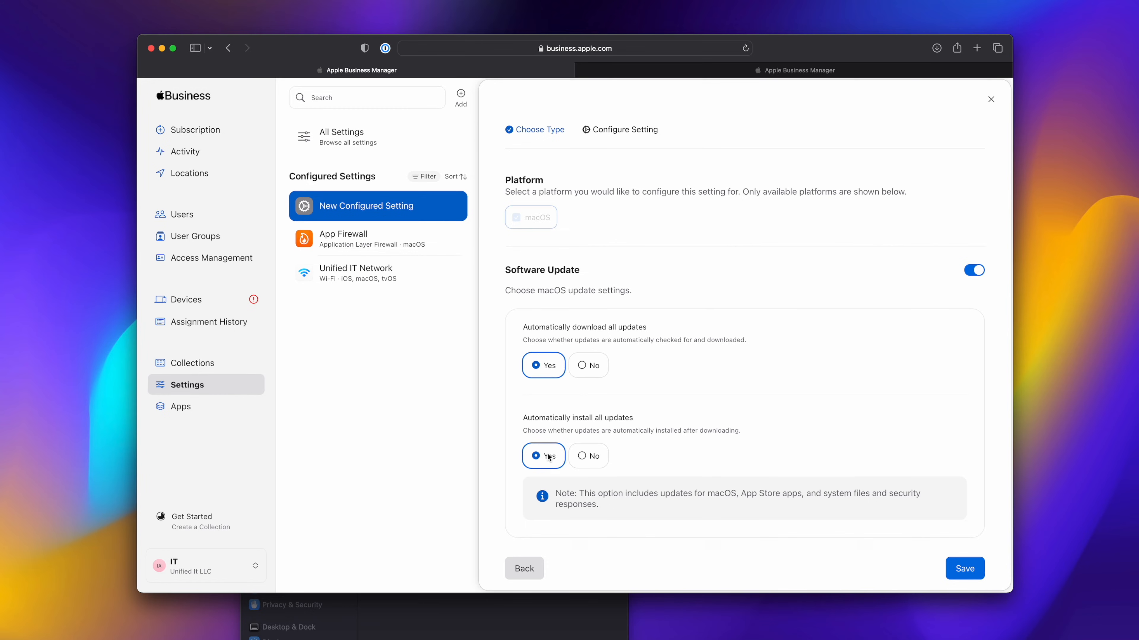
Step: Set automatic installation of all updates to No, name the setting MacOS Update Policy, and save it
{"action": "left_click", "coordinate": [583, 456]}
{"action": "scroll", "coordinate": [623, 463], "scroll_direction": "down", "scroll_amount": 2}
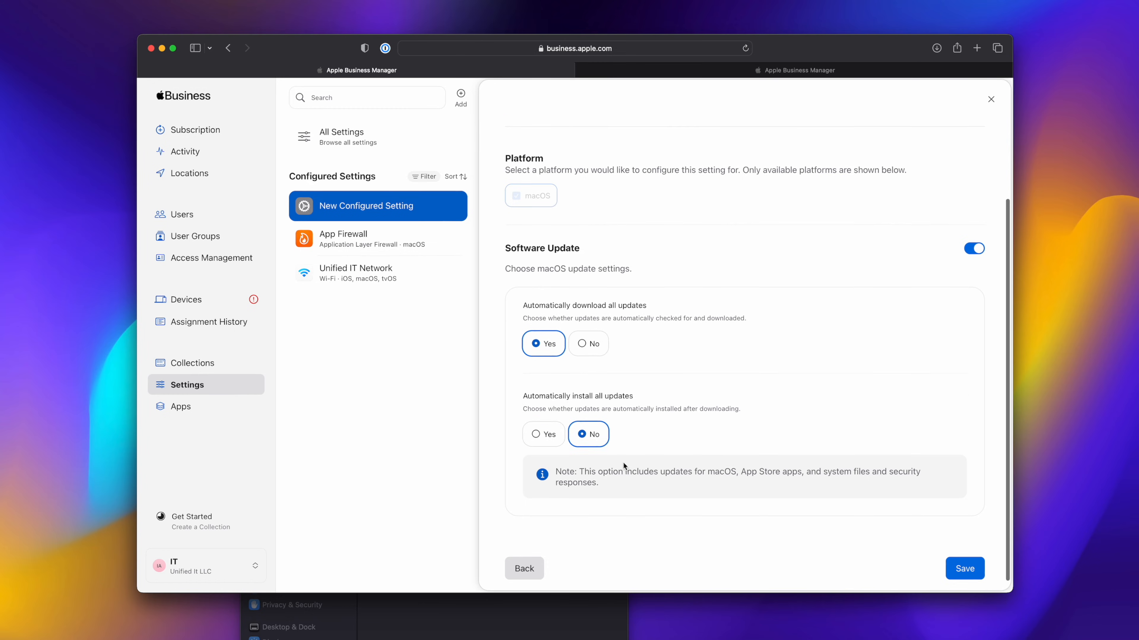
{"action": "scroll", "coordinate": [717, 359], "scroll_direction": "up", "scroll_amount": 4}
{"action": "double_click", "coordinate": [654, 168]}
{"action": "triple_click", "coordinate": [655, 170]}
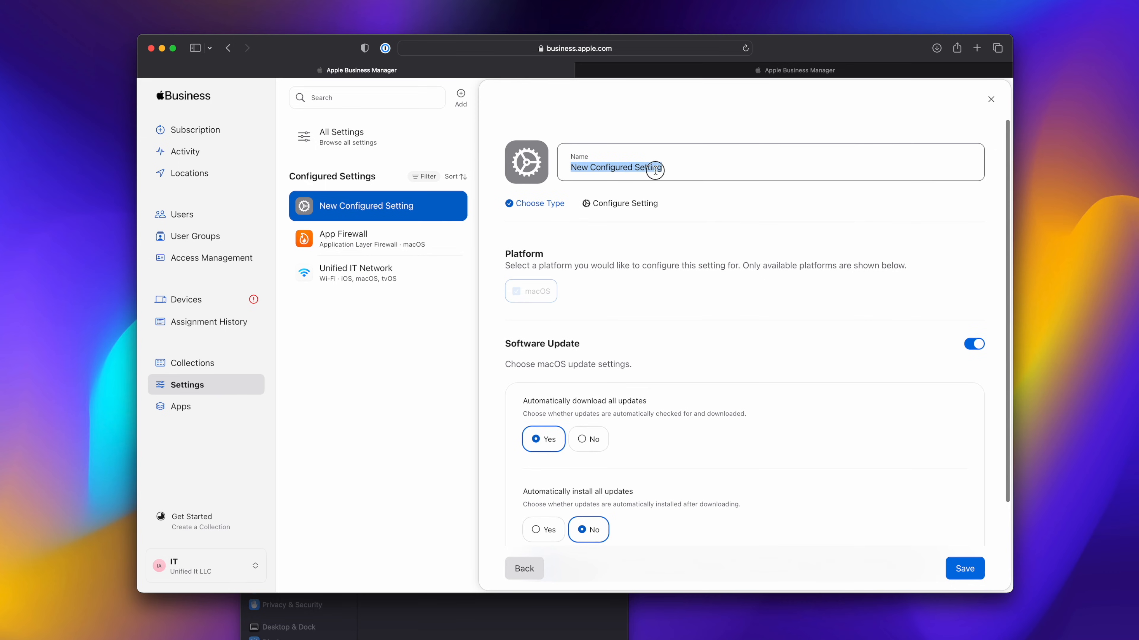
{"action": "type", "text": "MacOS "}
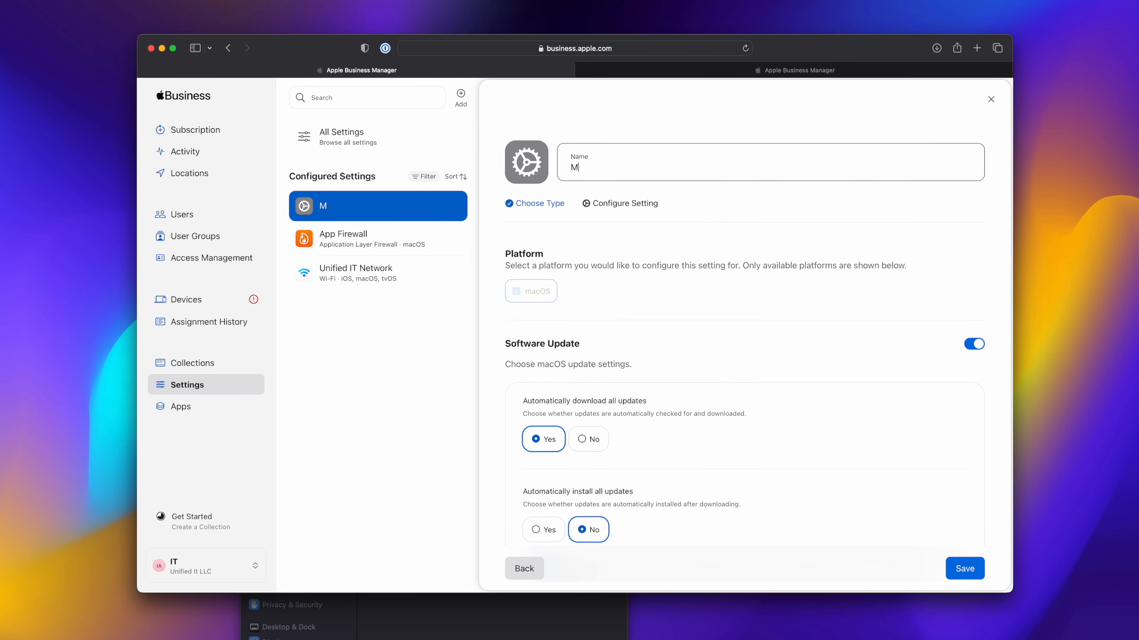
{"action": "type", "text": "U"}
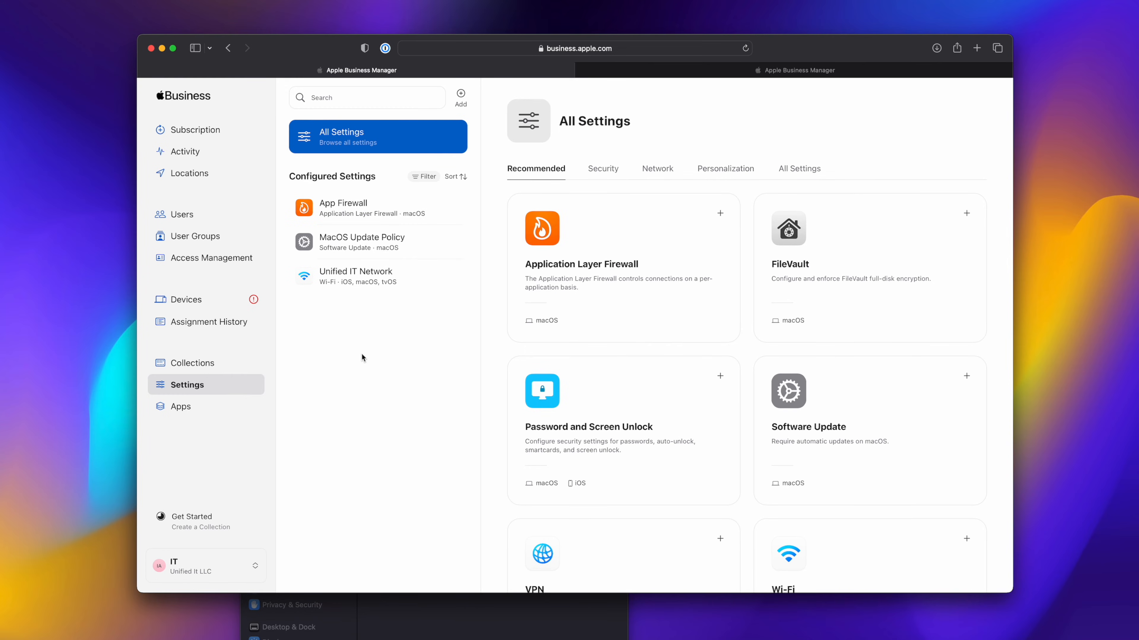
Step: Open the Store for apps and books and search it for 1password
{"action": "left_click", "coordinate": [217, 409]}
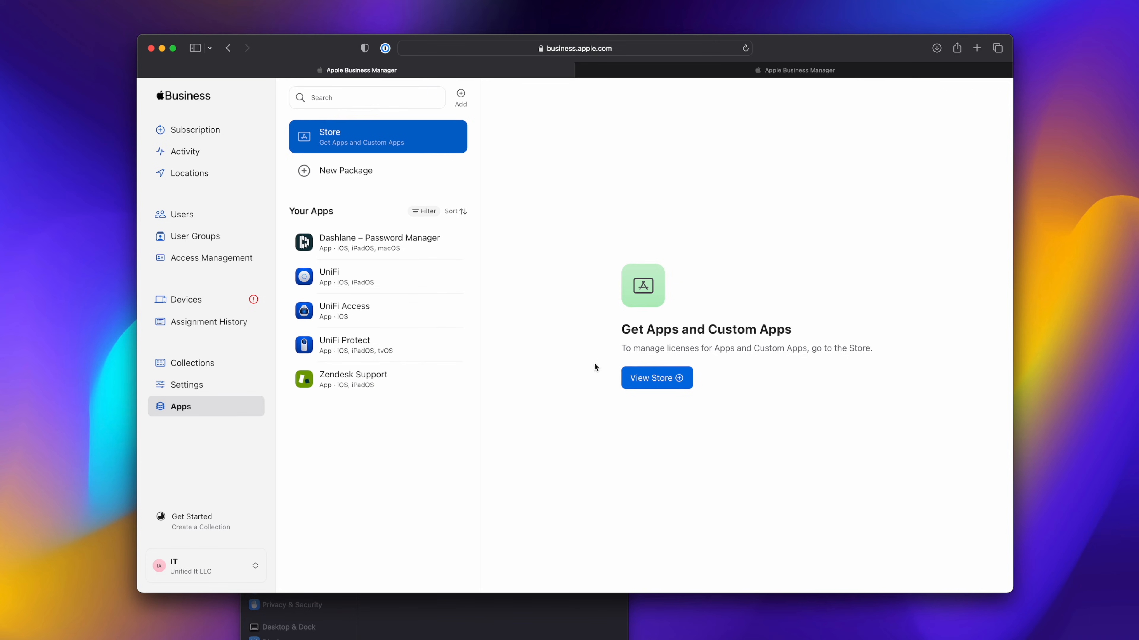
{"action": "left_click", "coordinate": [662, 389]}
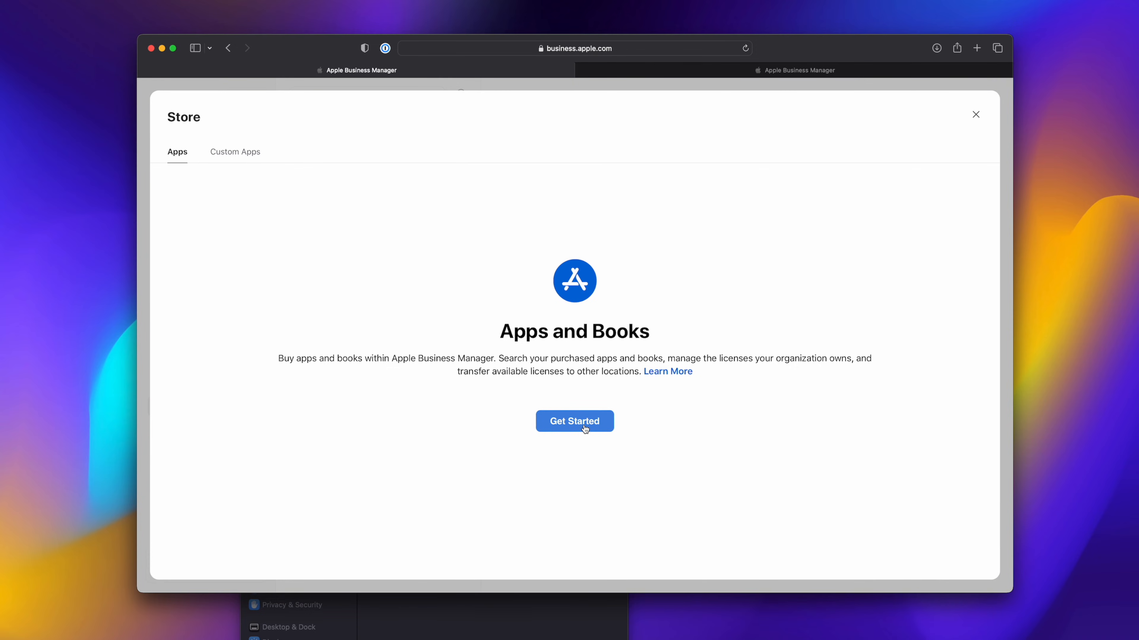
{"action": "left_click", "coordinate": [585, 430]}
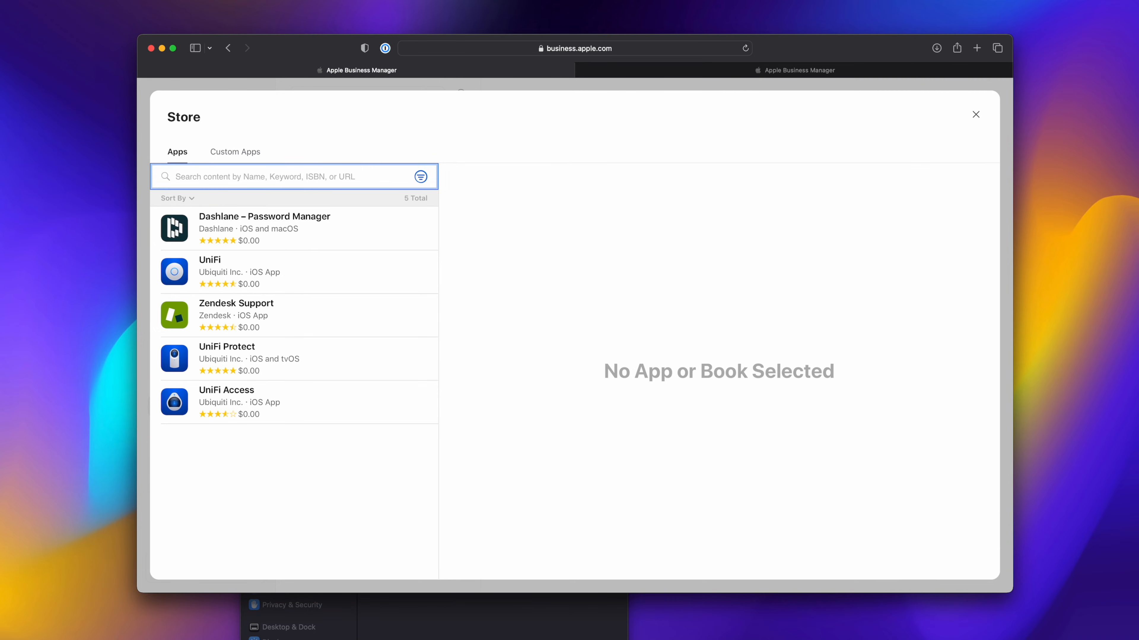
{"action": "type", "text": "1pa"}
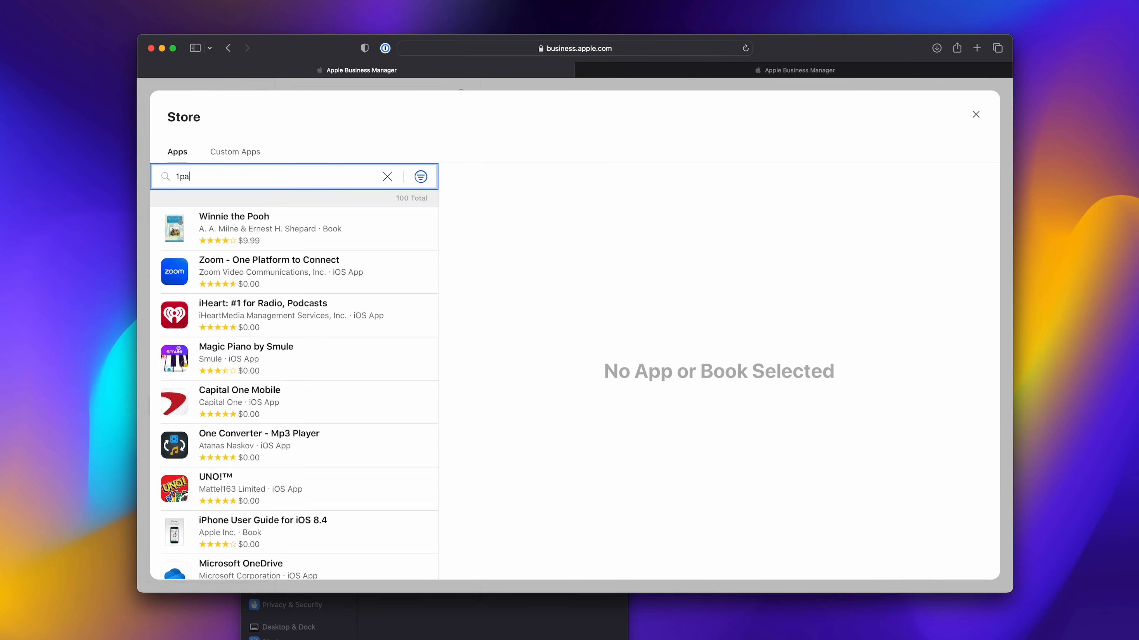
{"action": "type", "text": "ssword"}
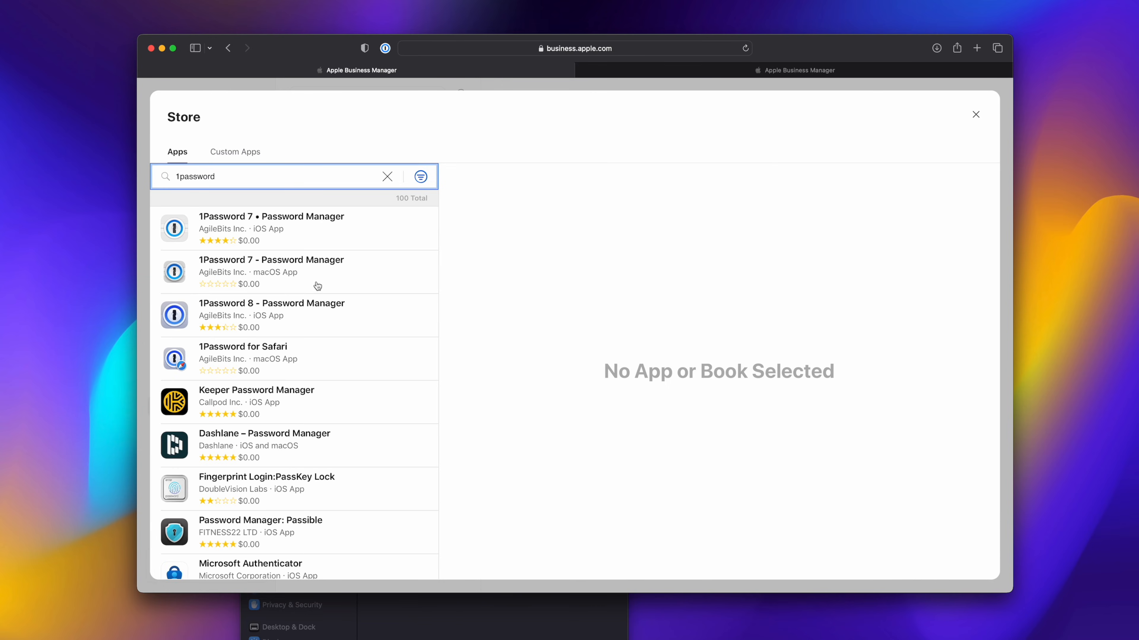
Step: Get 100 licenses of the macOS app 1Password 7 - Password Manager, assigned to the Unified It LLC location
{"action": "left_click", "coordinate": [326, 285]}
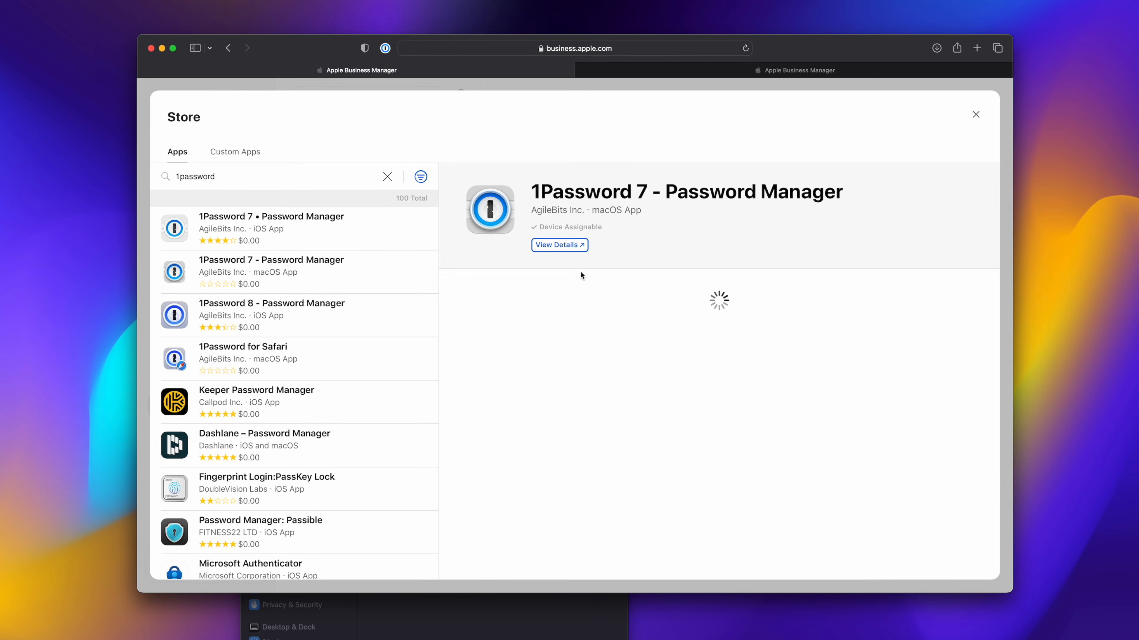
{"action": "left_click", "coordinate": [524, 359]}
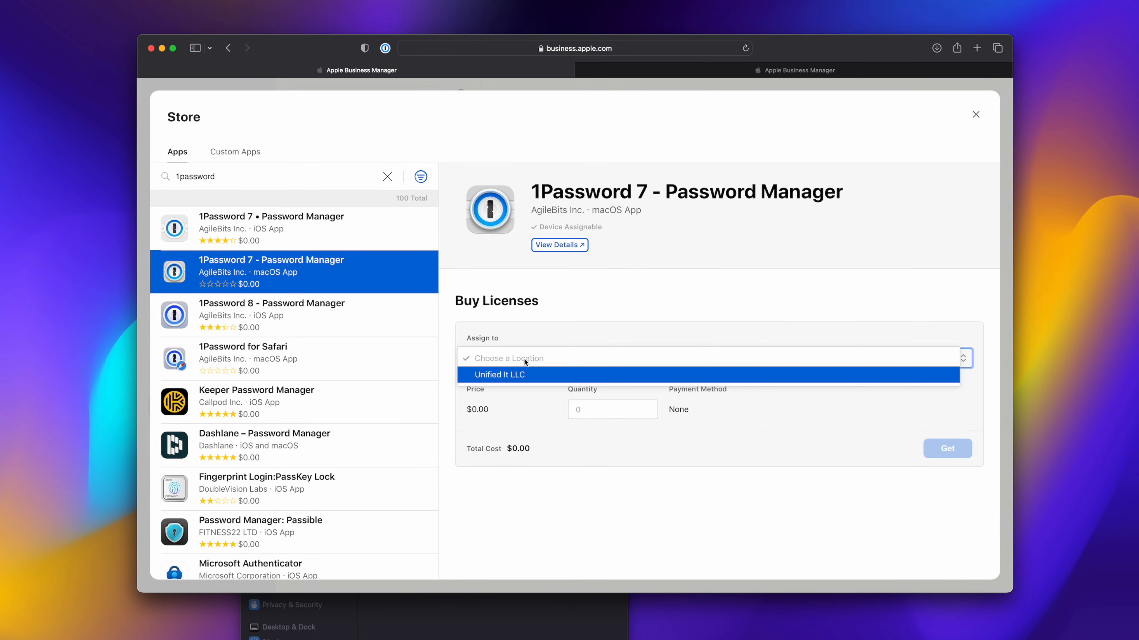
{"action": "left_click", "coordinate": [521, 375]}
{"action": "left_click", "coordinate": [623, 410]}
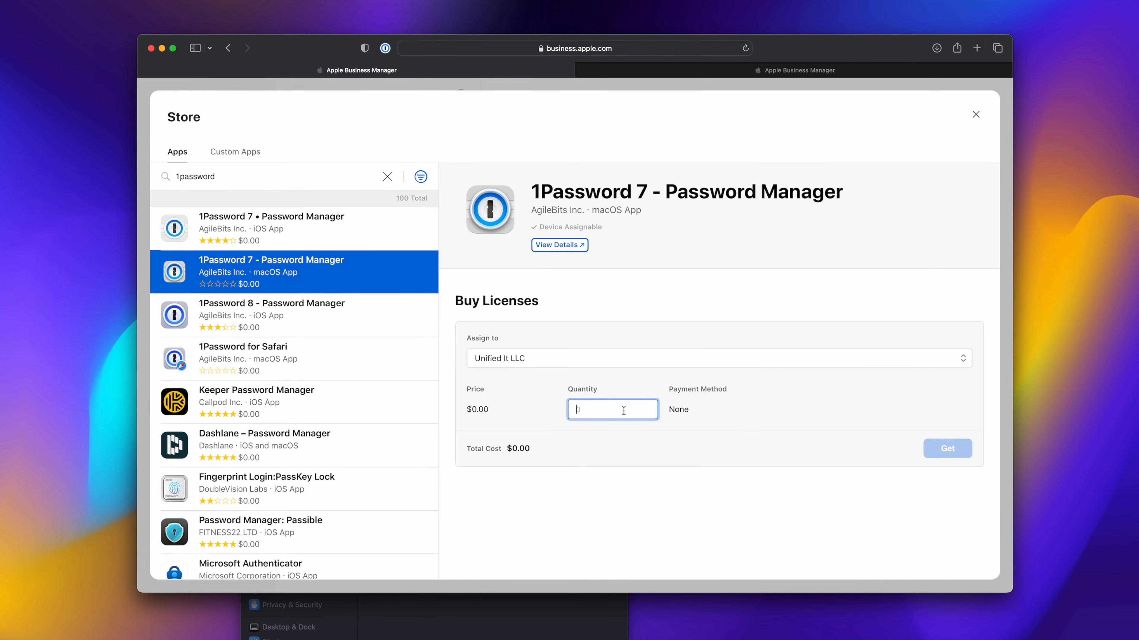
{"action": "type", "text": "100"}
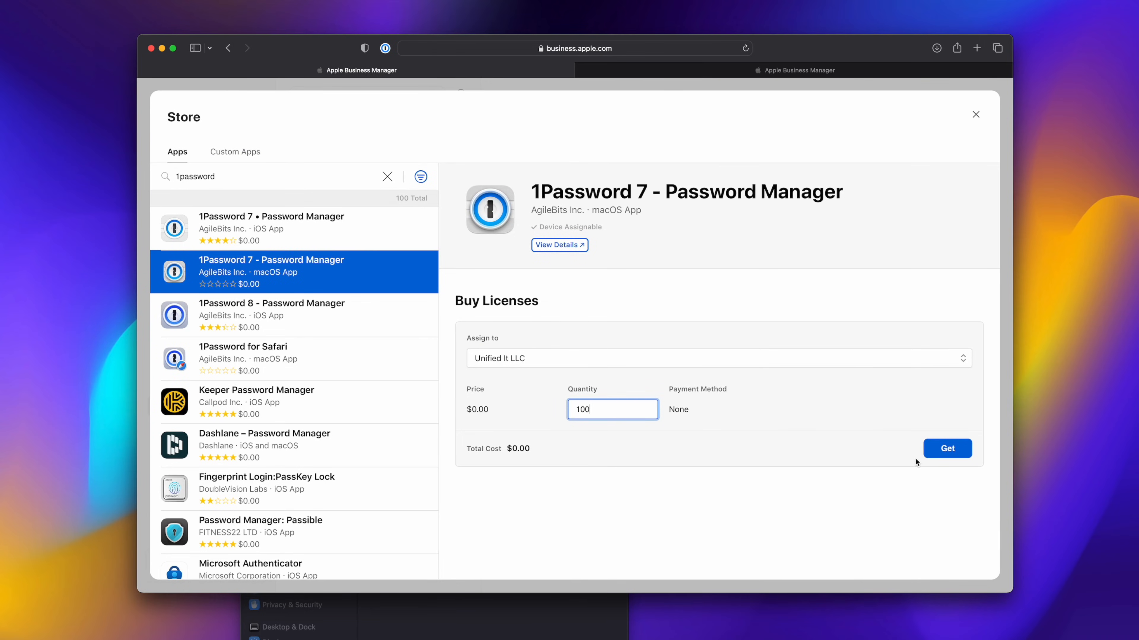
{"action": "left_click", "coordinate": [937, 450]}
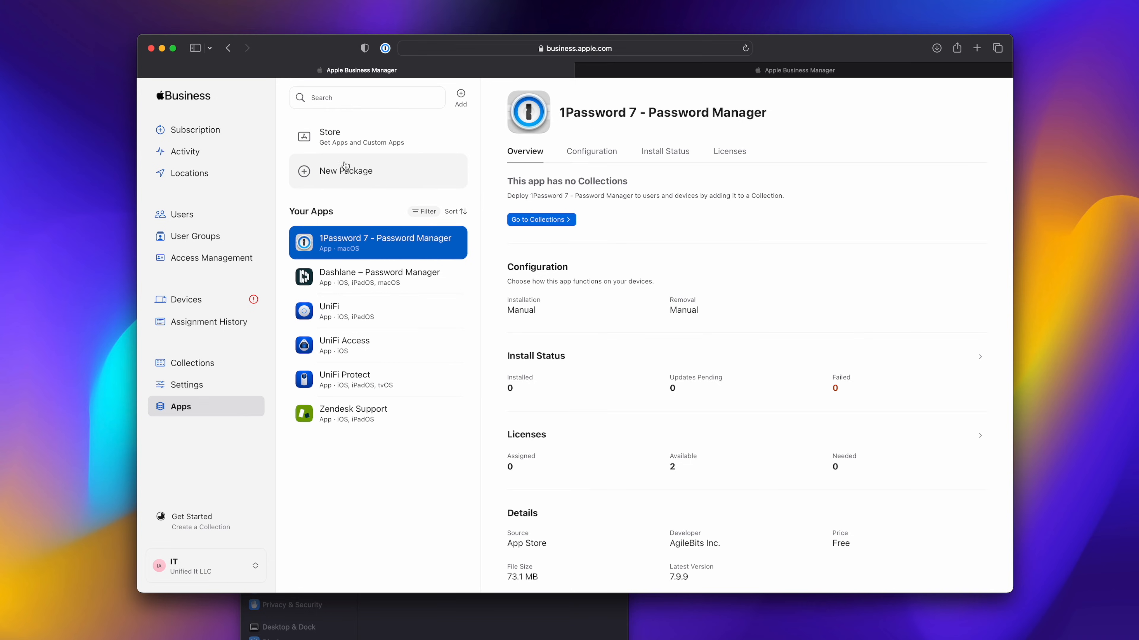
Step: Open the form for adding a new app package
{"action": "left_click", "coordinate": [390, 179]}
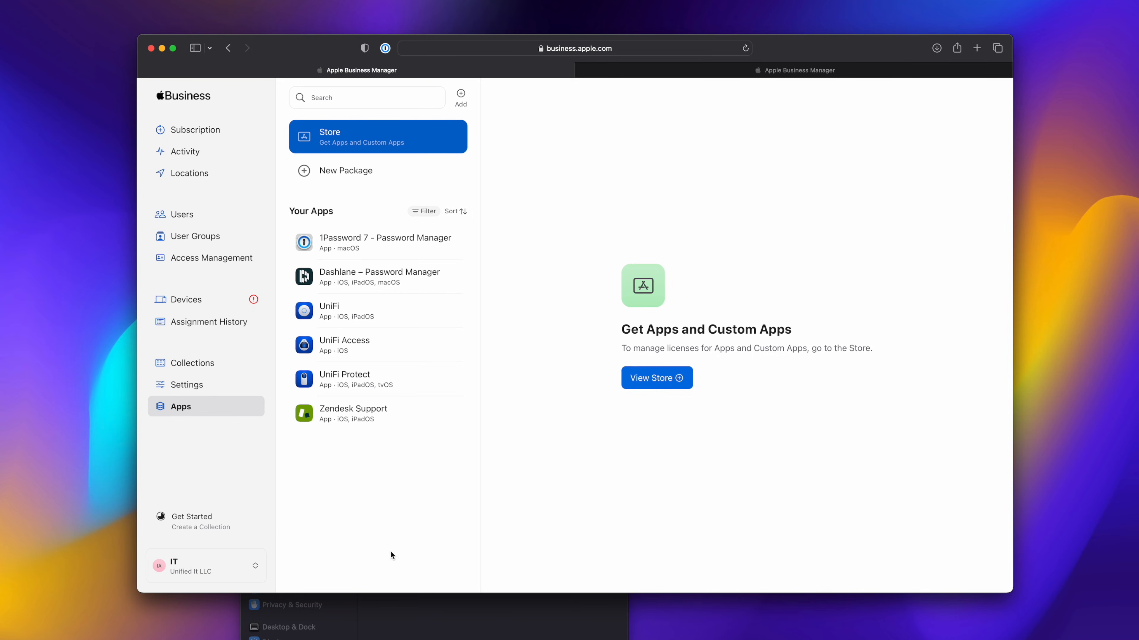
Step: Create a new collection and name it Organization Defaults
{"action": "left_click", "coordinate": [227, 370]}
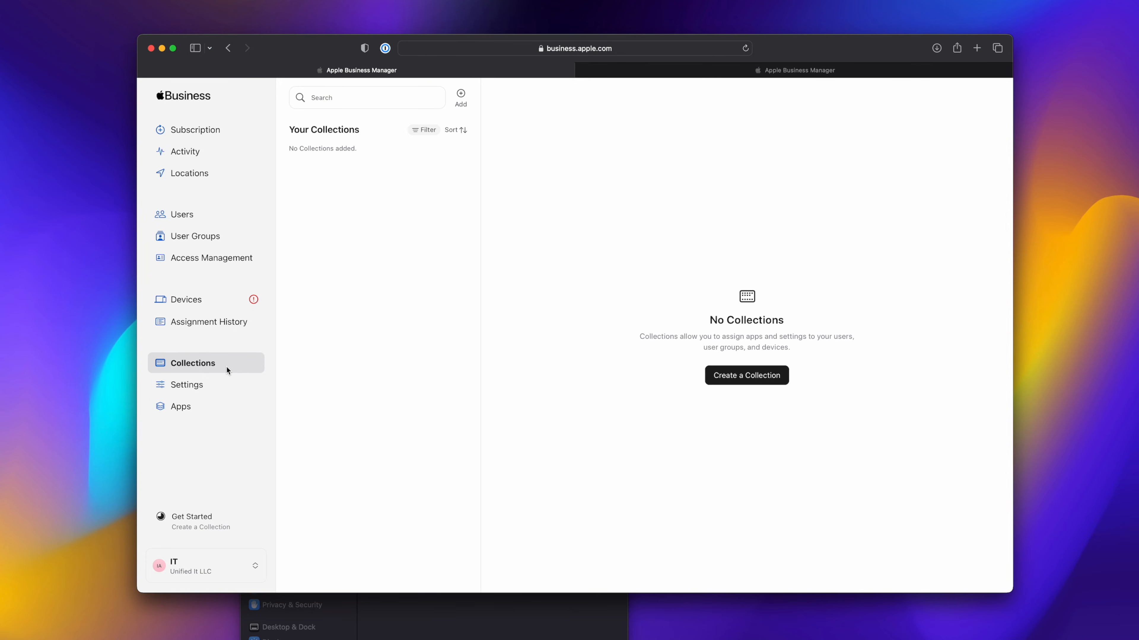
{"action": "left_click", "coordinate": [459, 95]}
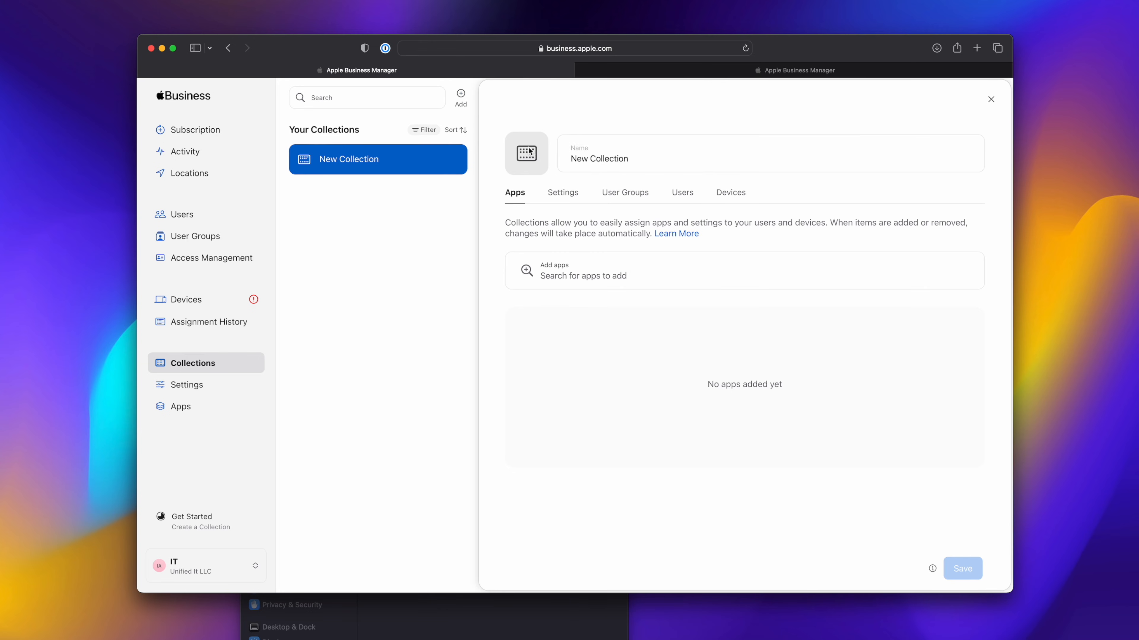
{"action": "triple_click", "coordinate": [626, 151]}
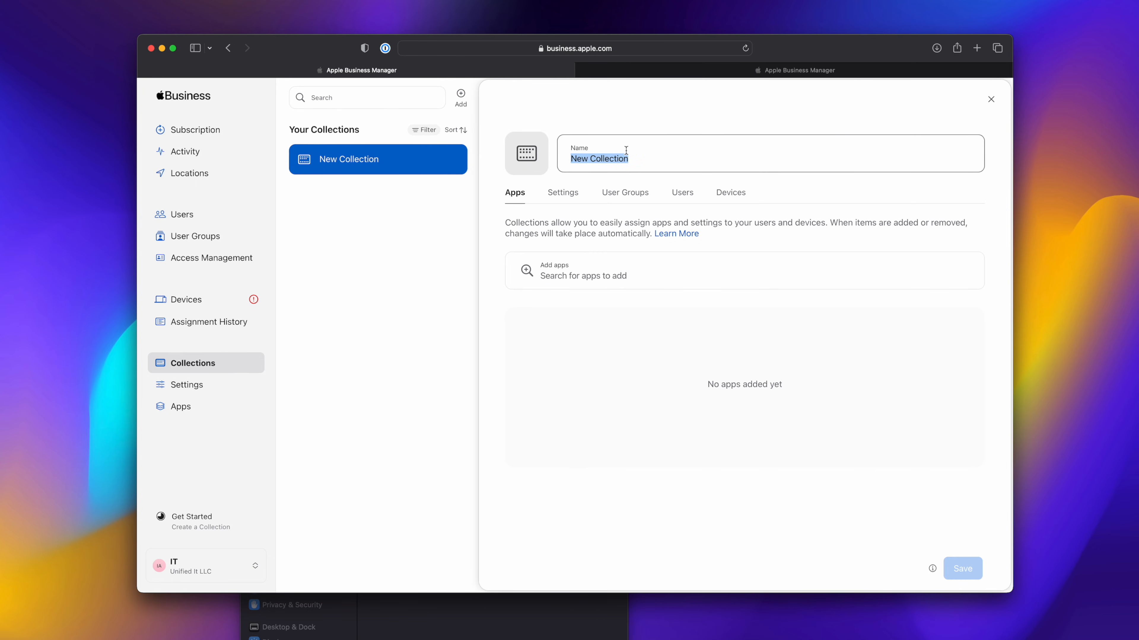
{"action": "type", "text": "Organization Defaults"}
Step: Add the 1Password 7 - Password Manager app to the Organization Defaults collection
{"action": "left_click", "coordinate": [606, 275]}
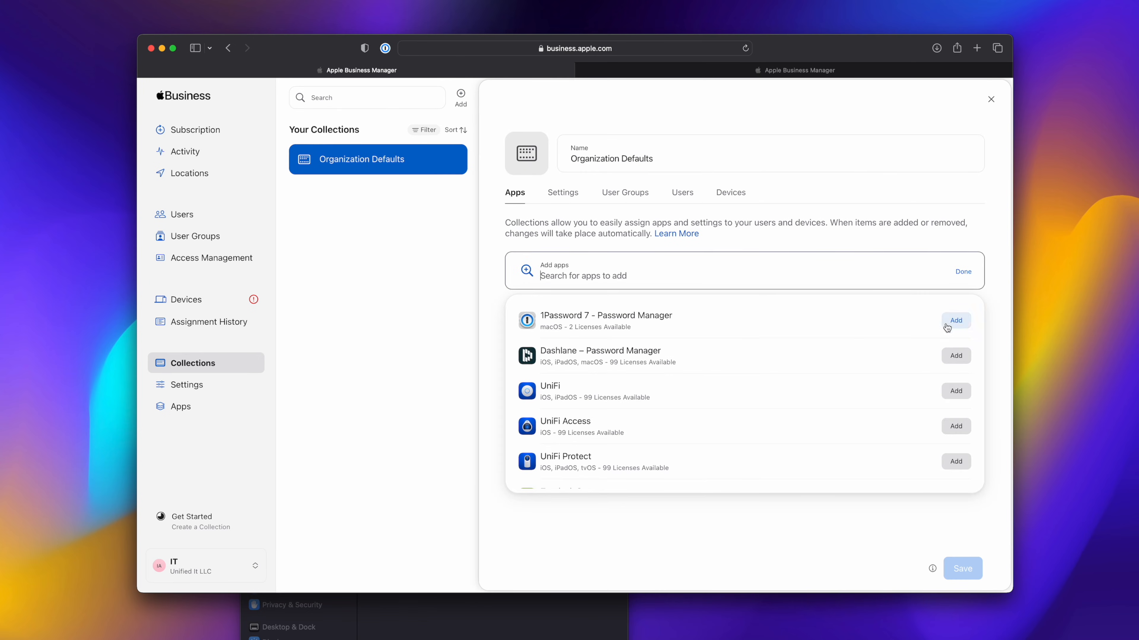
{"action": "left_click", "coordinate": [955, 321]}
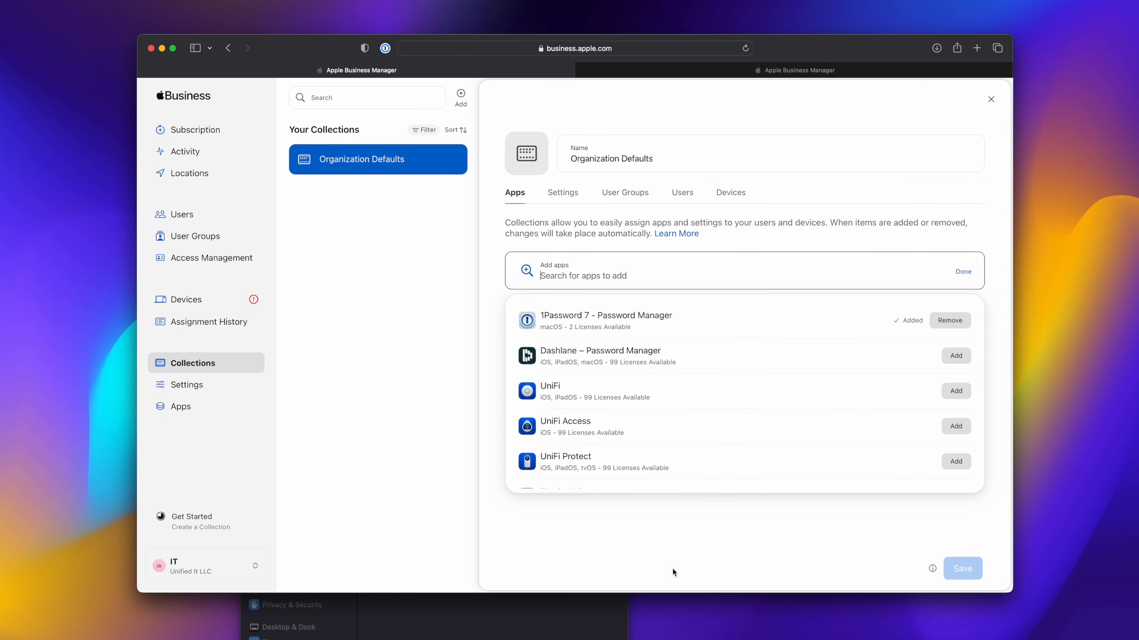
{"action": "left_click", "coordinate": [556, 204]}
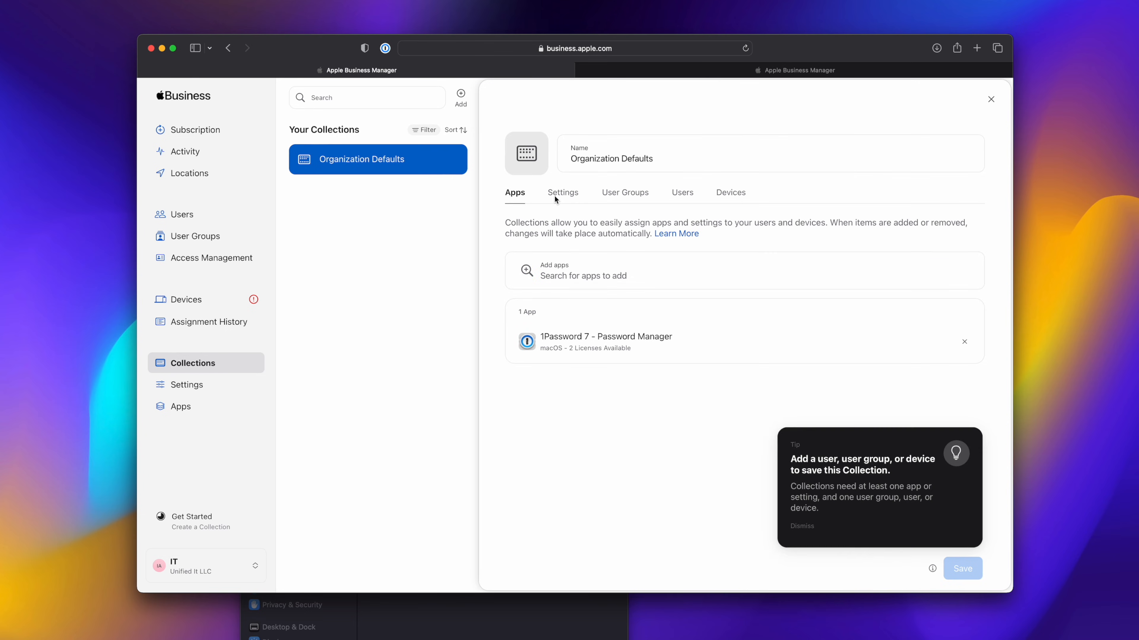
Step: Add the App Firewall, MacOS Update Policy and Unified IT Network settings to the collection
{"action": "left_click", "coordinate": [554, 197]}
{"action": "left_click", "coordinate": [550, 202]}
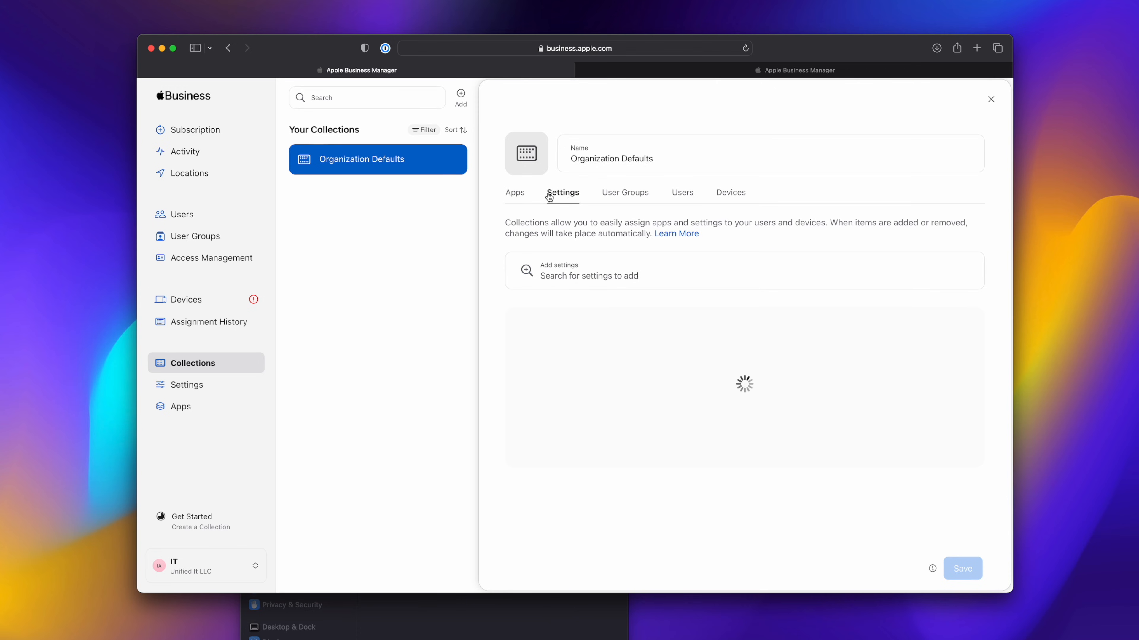
{"action": "left_click", "coordinate": [675, 271]}
{"action": "left_click", "coordinate": [955, 320]}
{"action": "left_click", "coordinate": [956, 355]}
{"action": "left_click", "coordinate": [955, 391]}
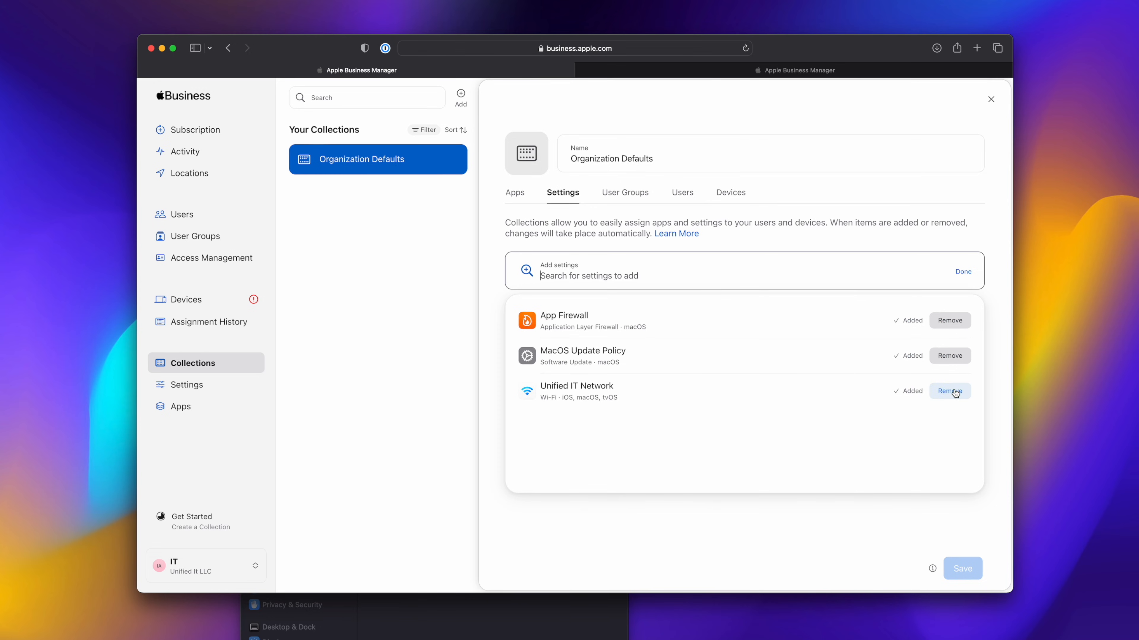
Step: Assign the People user group to the Organization Defaults collection and save the collection
{"action": "left_click", "coordinate": [634, 197]}
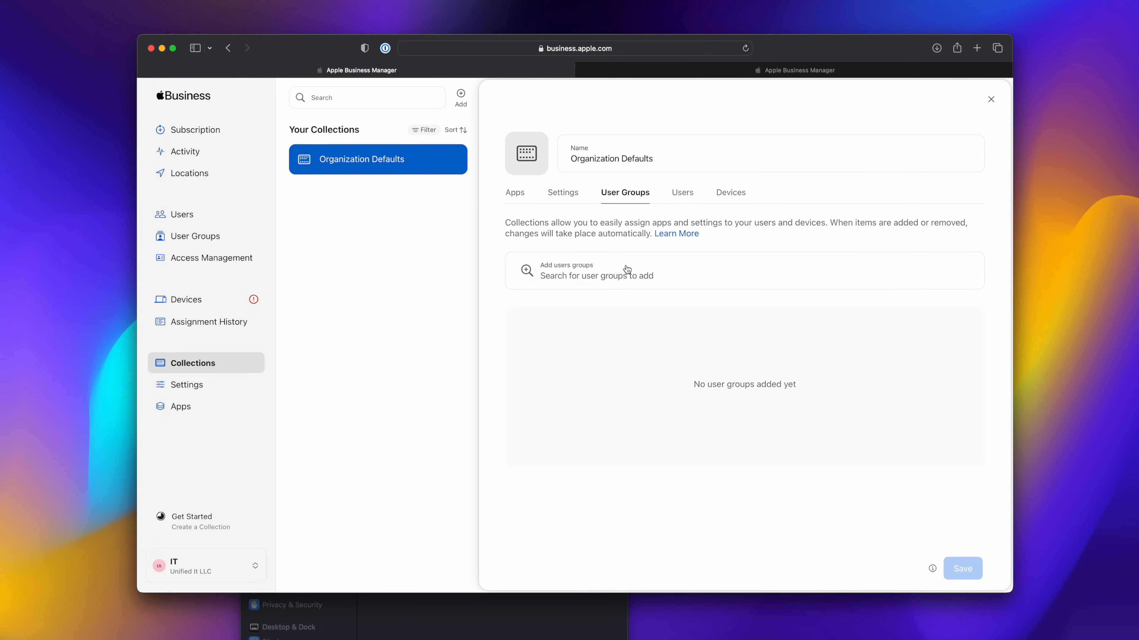
{"action": "left_click", "coordinate": [623, 275]}
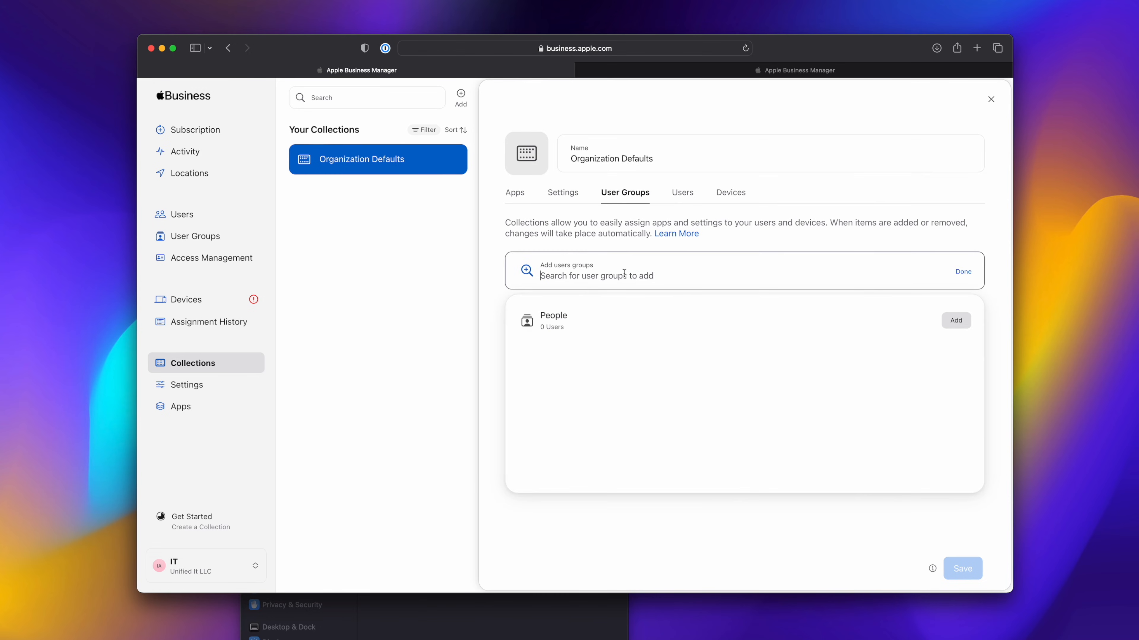
{"action": "left_click", "coordinate": [960, 326]}
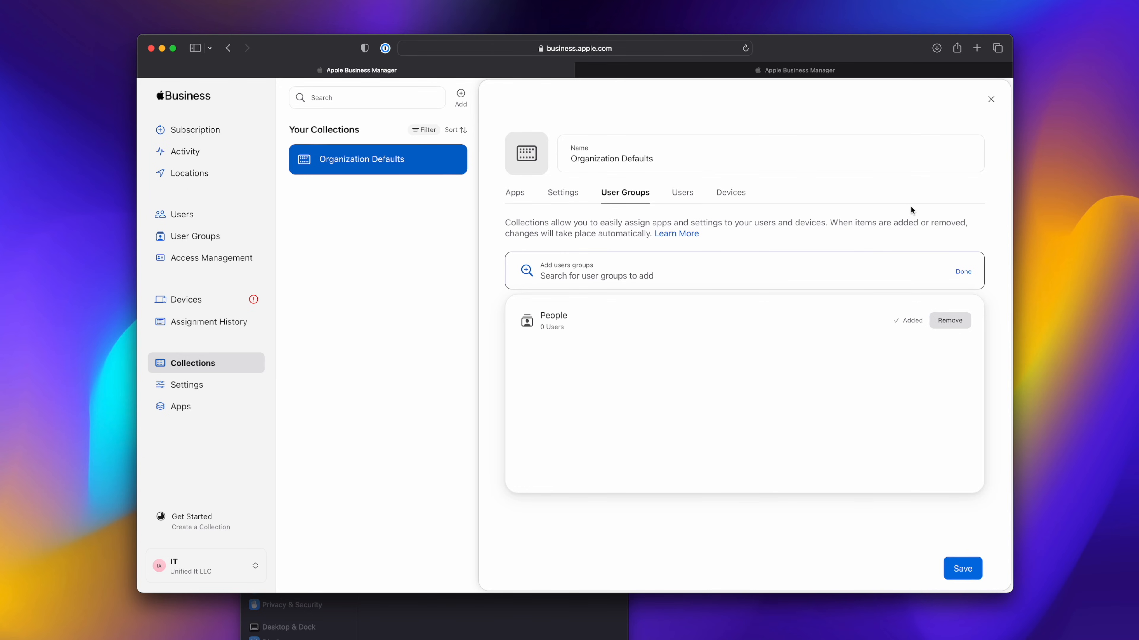
{"action": "left_click", "coordinate": [796, 217]}
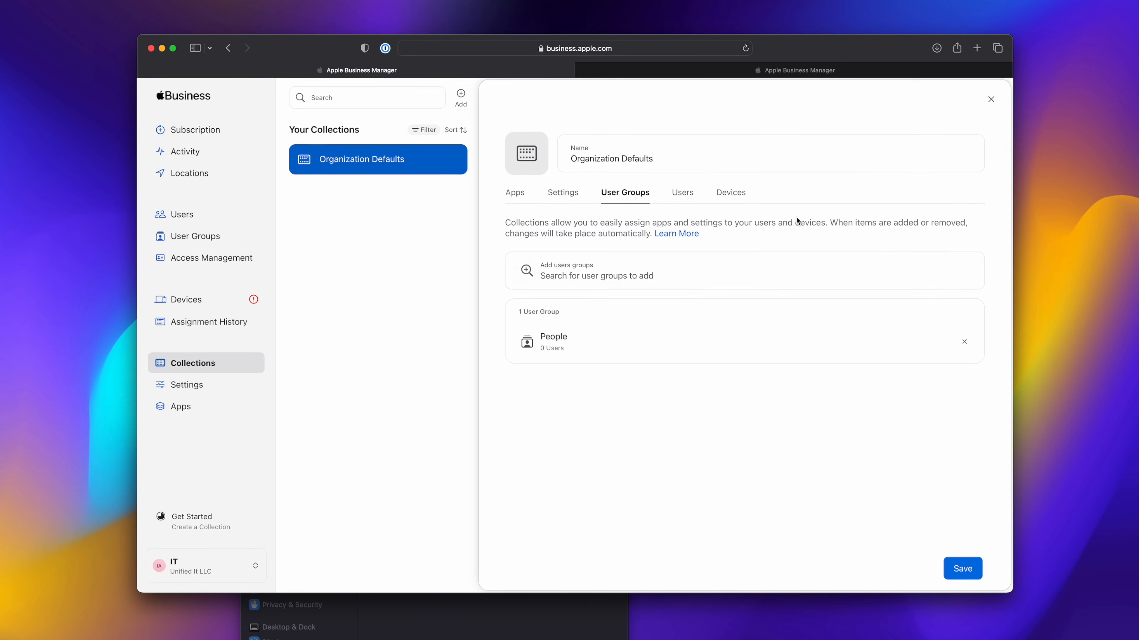
{"action": "left_click", "coordinate": [964, 569]}
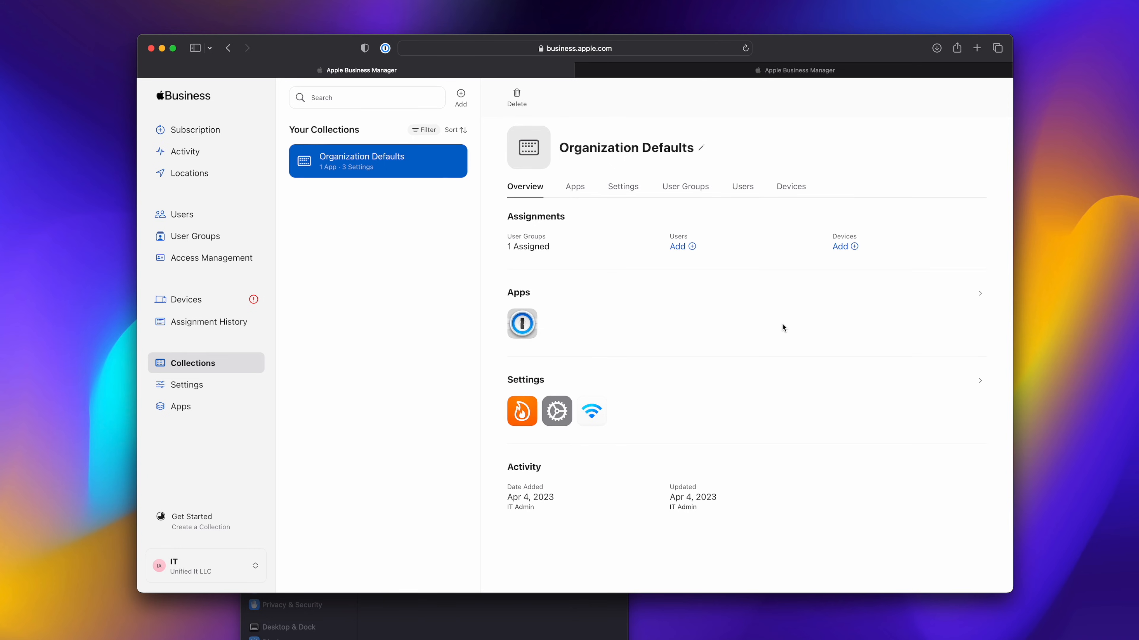
Step: Add the second listed user, below IT Admin, to the People user group and save the change
{"action": "left_click", "coordinate": [226, 244]}
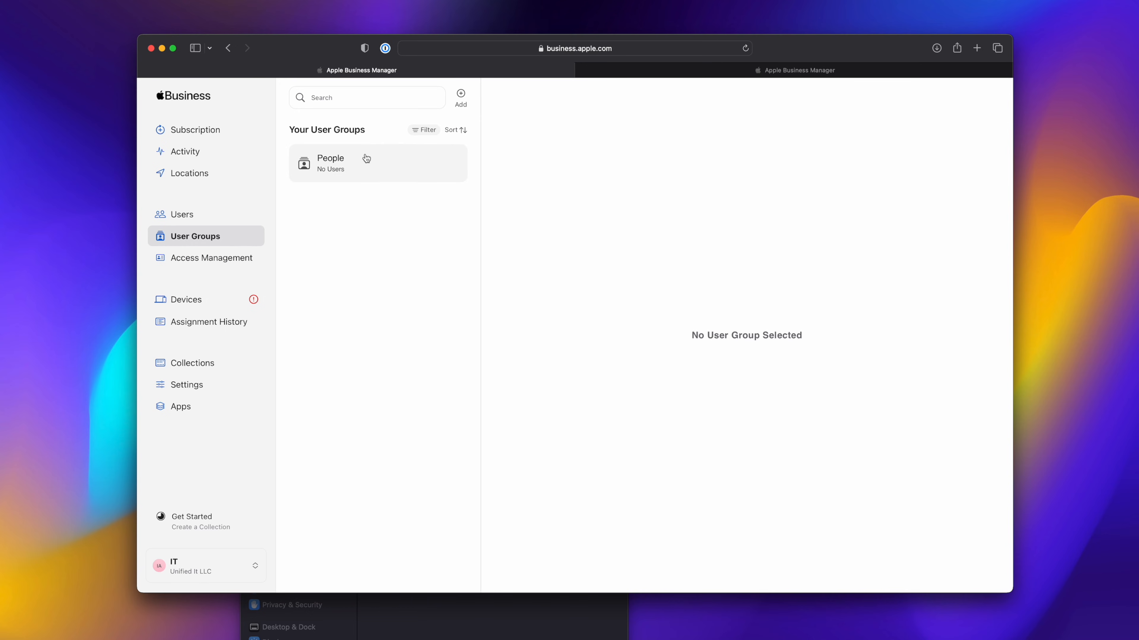
{"action": "left_click", "coordinate": [366, 158]}
{"action": "left_click", "coordinate": [578, 187]}
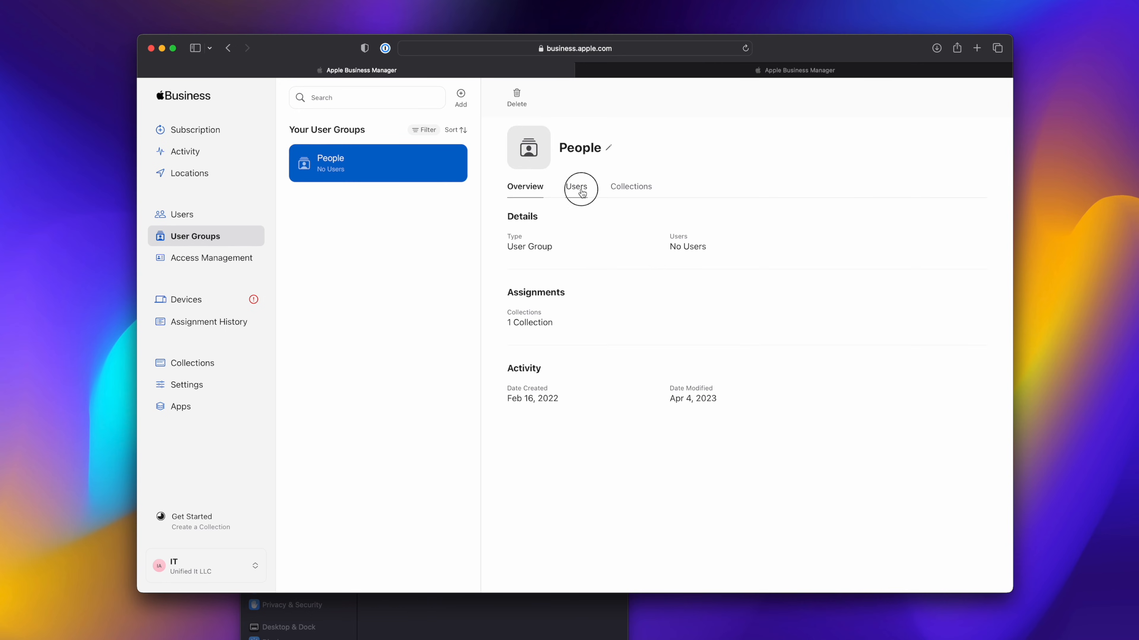
{"action": "left_click", "coordinate": [610, 232]}
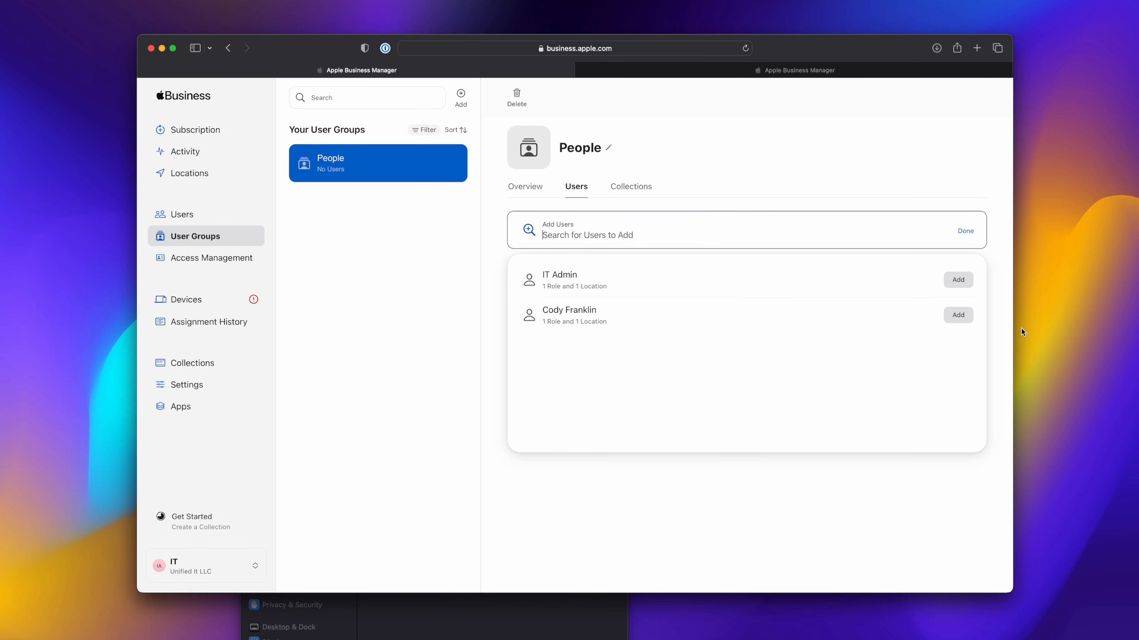
{"action": "left_click", "coordinate": [958, 316]}
{"action": "left_click", "coordinate": [966, 570]}
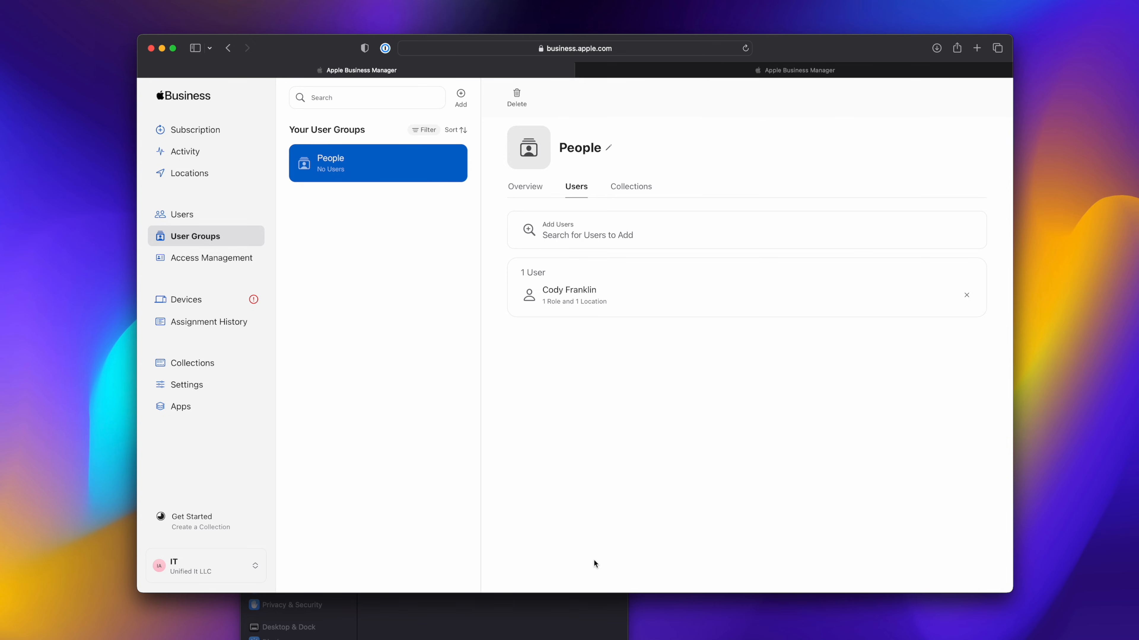
Step: Switch to System Settings on the Mac and search the settings for "PROF"
{"action": "left_click", "coordinate": [556, 617]}
{"action": "left_click", "coordinate": [331, 317]}
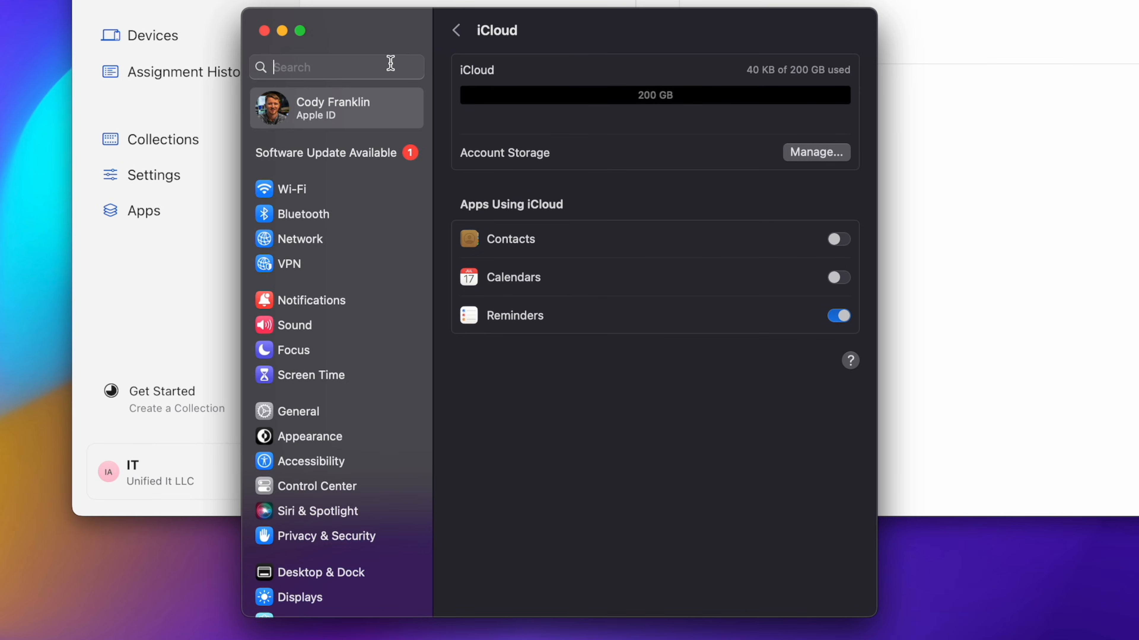
{"action": "type", "text": "O"}
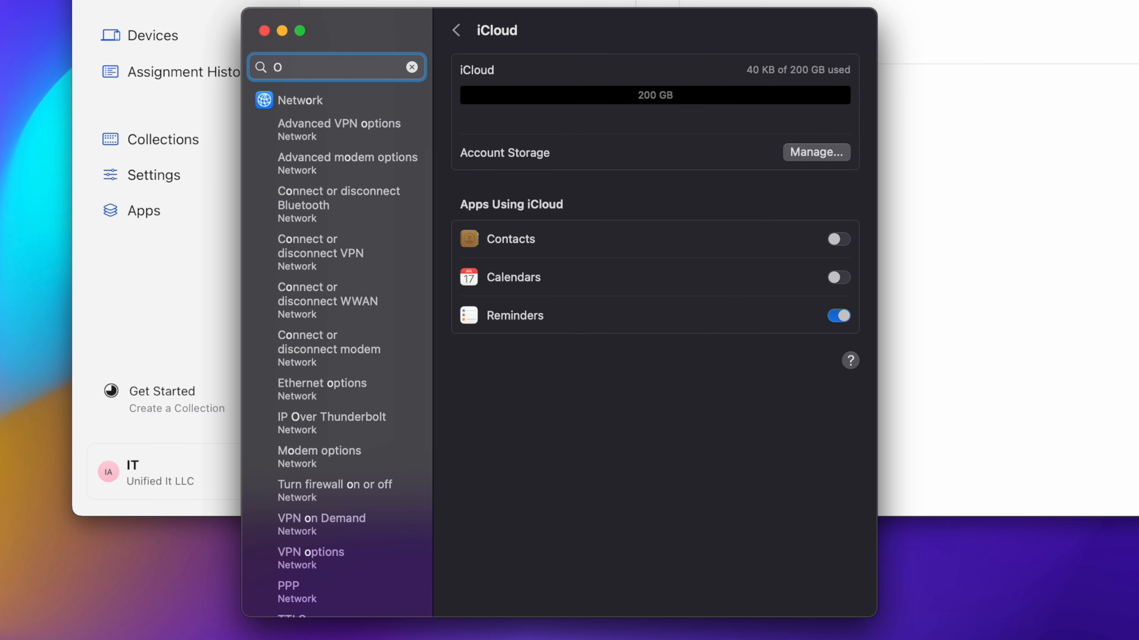
{"action": "key", "text": "BackSpace"}
{"action": "type", "text": "PROF"}
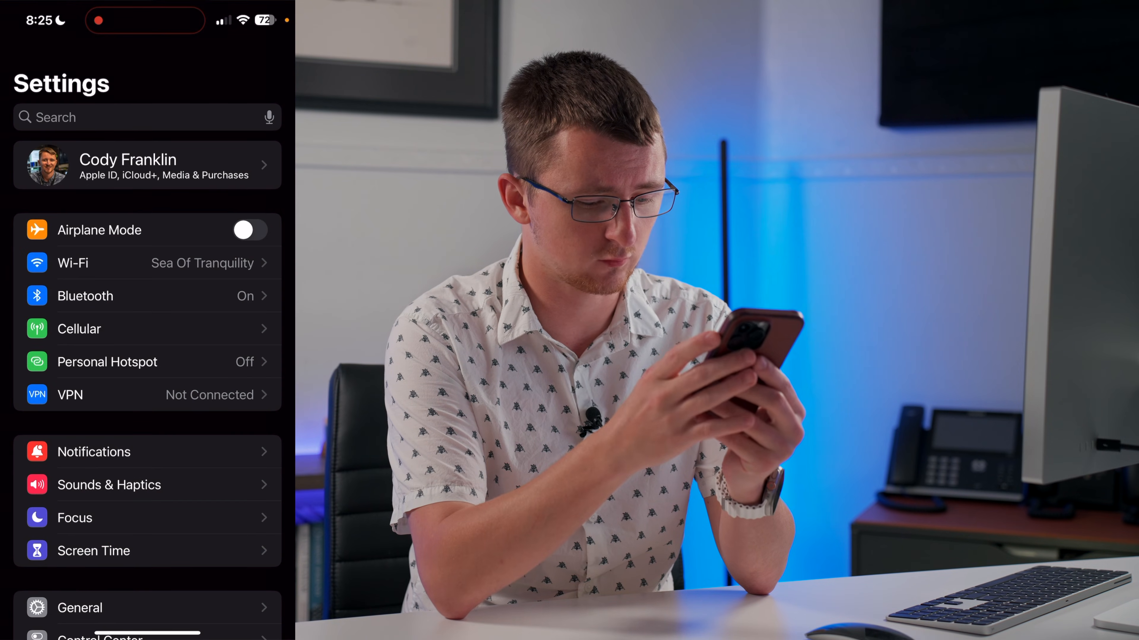
Step: On the iPhone, sign in to the work account under VPN & Device Management with the work email and finish the iCloud for Work setup
{"action": "scroll", "coordinate": [147, 336], "scroll_direction": "down", "scroll_amount": 5}
{"action": "left_click", "coordinate": [80, 500]}
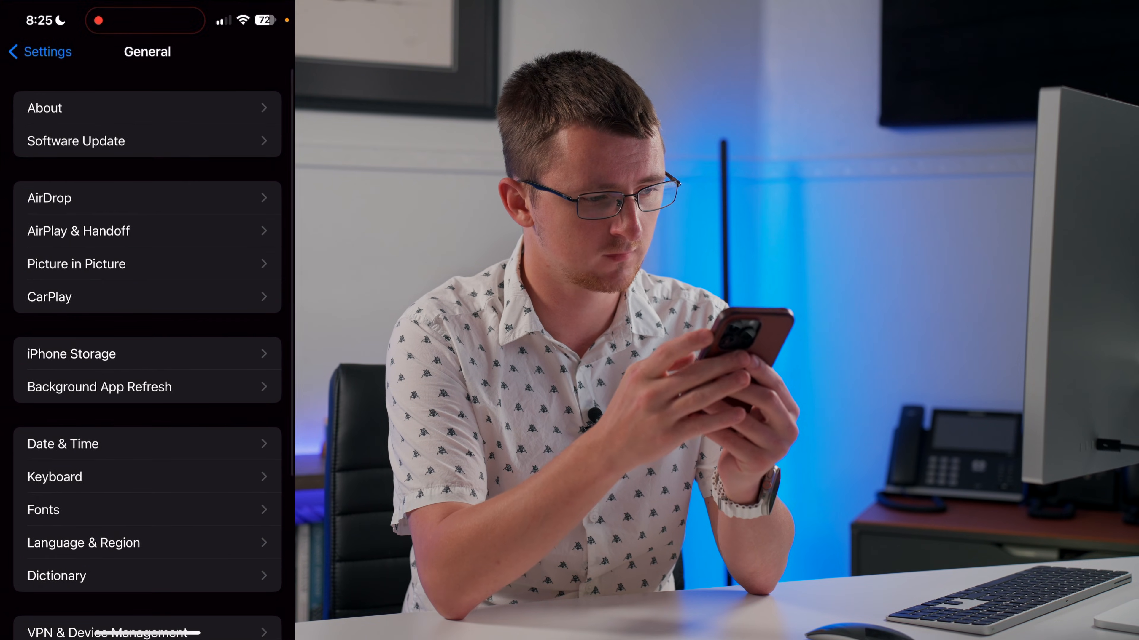
{"action": "scroll", "coordinate": [147, 336], "scroll_direction": "down", "scroll_amount": 5}
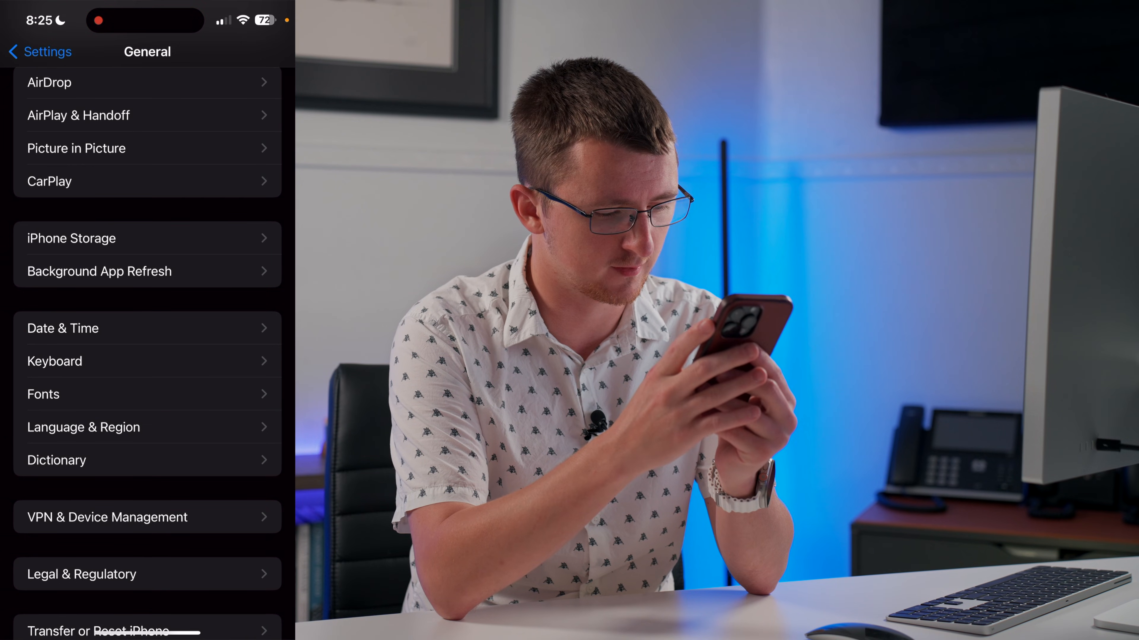
{"action": "left_click", "coordinate": [108, 518]}
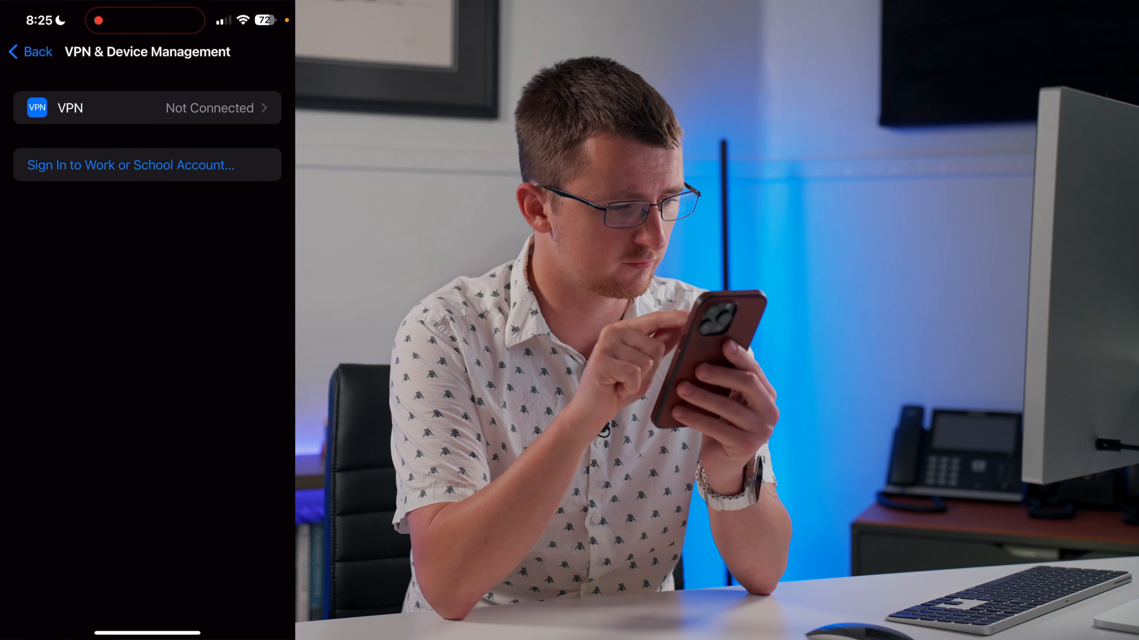
{"action": "left_click", "coordinate": [130, 165]}
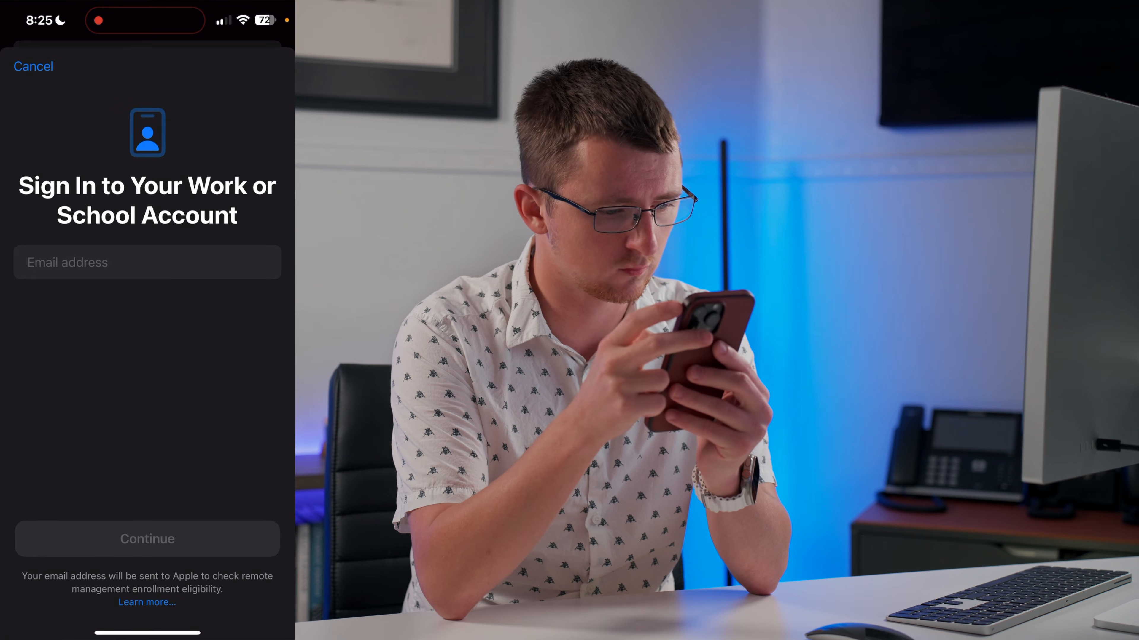
{"action": "left_click", "coordinate": [147, 262]}
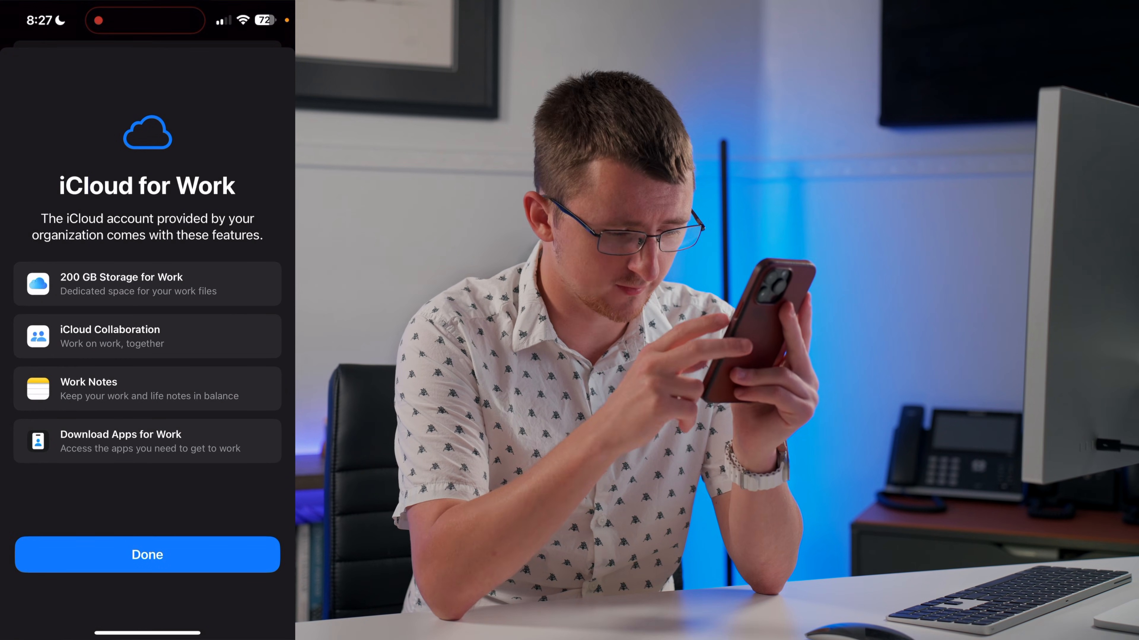
{"action": "left_click", "coordinate": [147, 555]}
Step: Examine the Unified It LLC managed account's Apple ID details and return to the main Settings list
{"action": "left_click", "coordinate": [147, 188]}
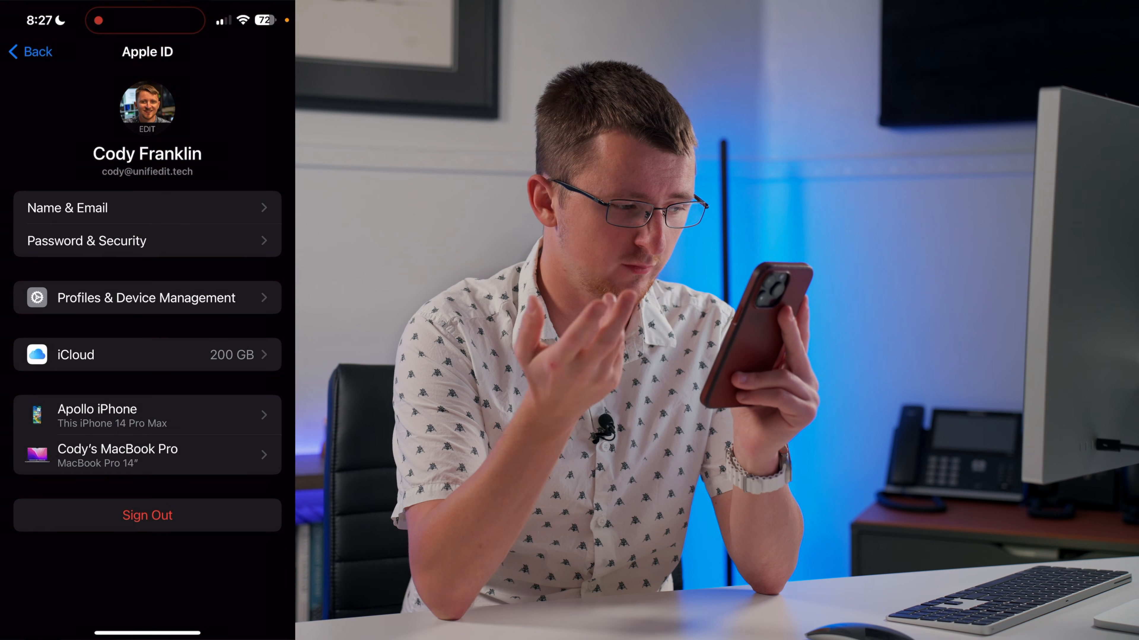
{"action": "left_click", "coordinate": [31, 52]}
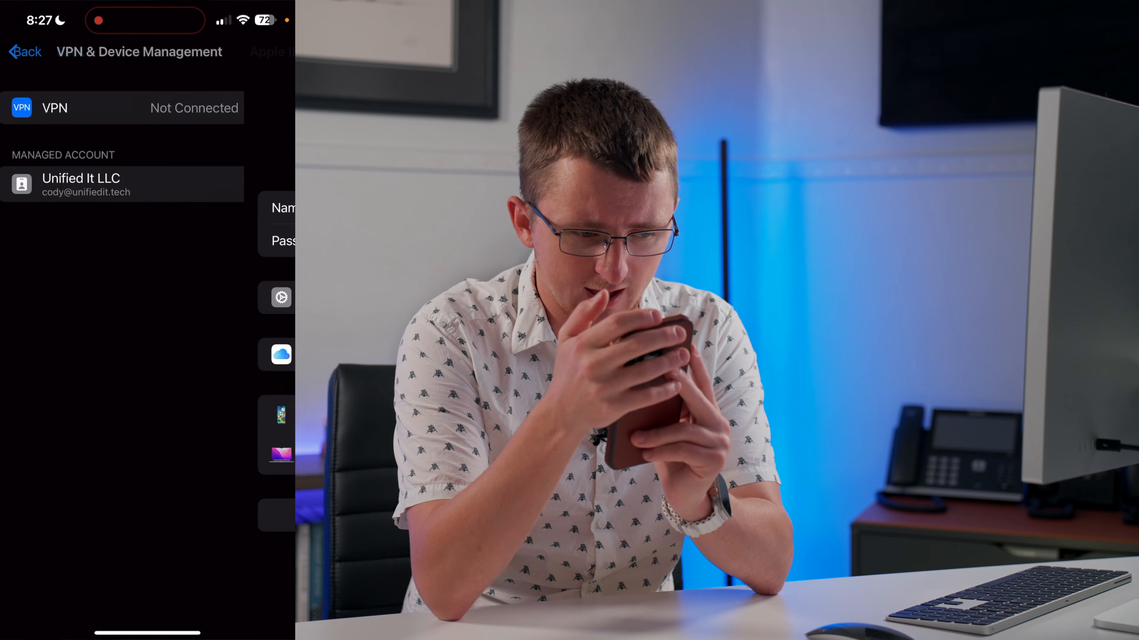
{"action": "left_click", "coordinate": [31, 52]}
{"action": "left_click", "coordinate": [27, 50]}
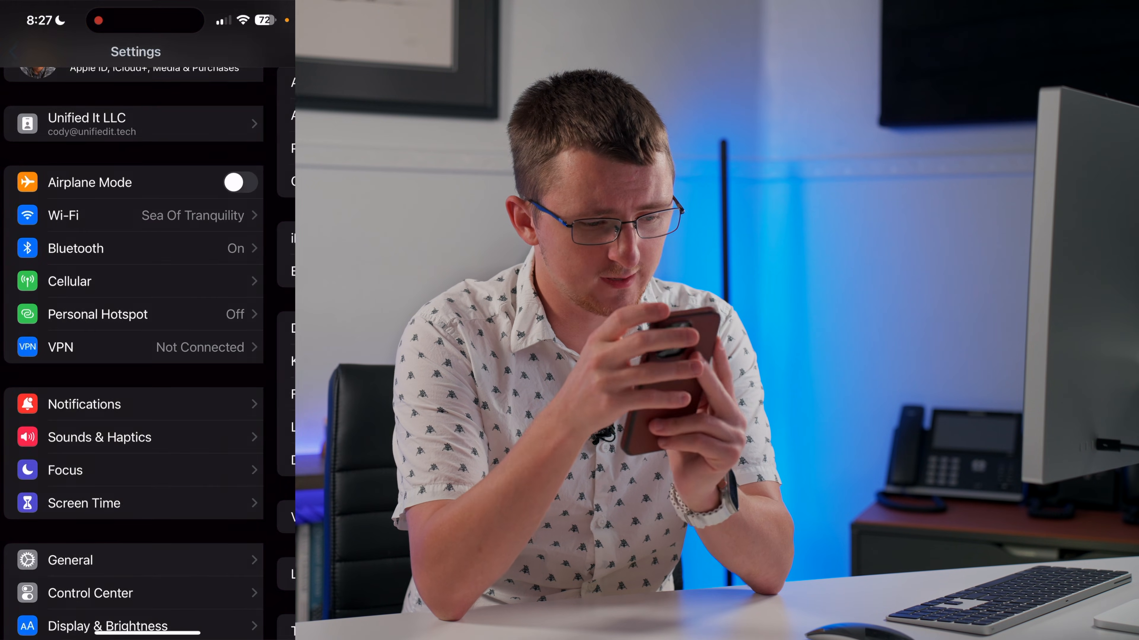
{"action": "scroll", "coordinate": [147, 355], "scroll_direction": "up", "scroll_amount": 3}
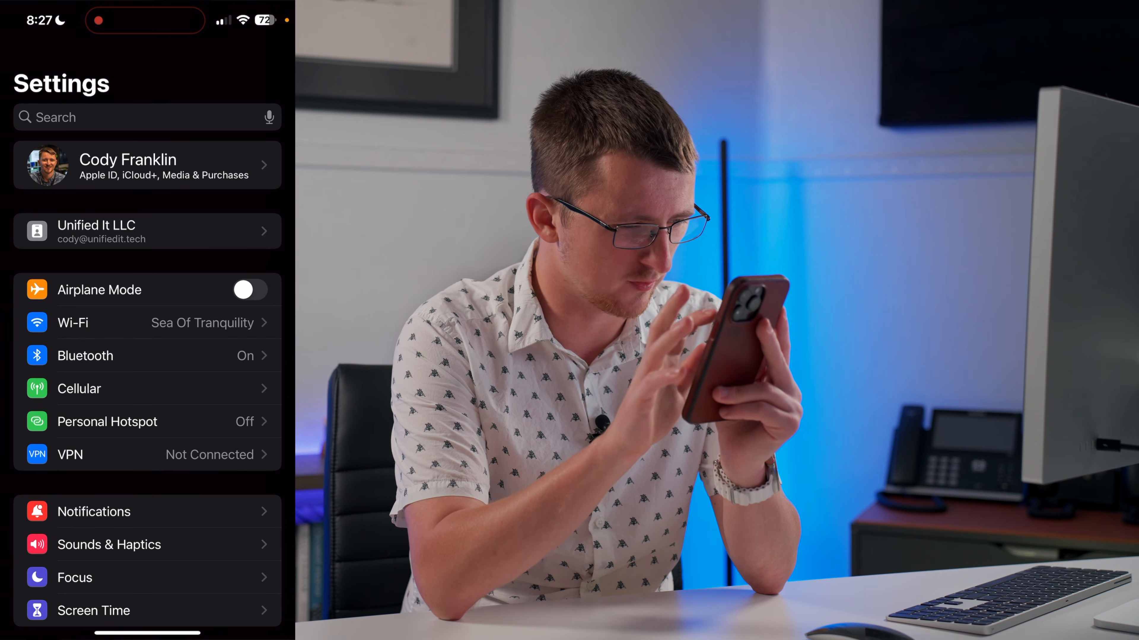
Step: Review the managed Apple ID's iCloud storage and apps using iCloud, including its iCloud Drive entry
{"action": "left_click", "coordinate": [148, 165]}
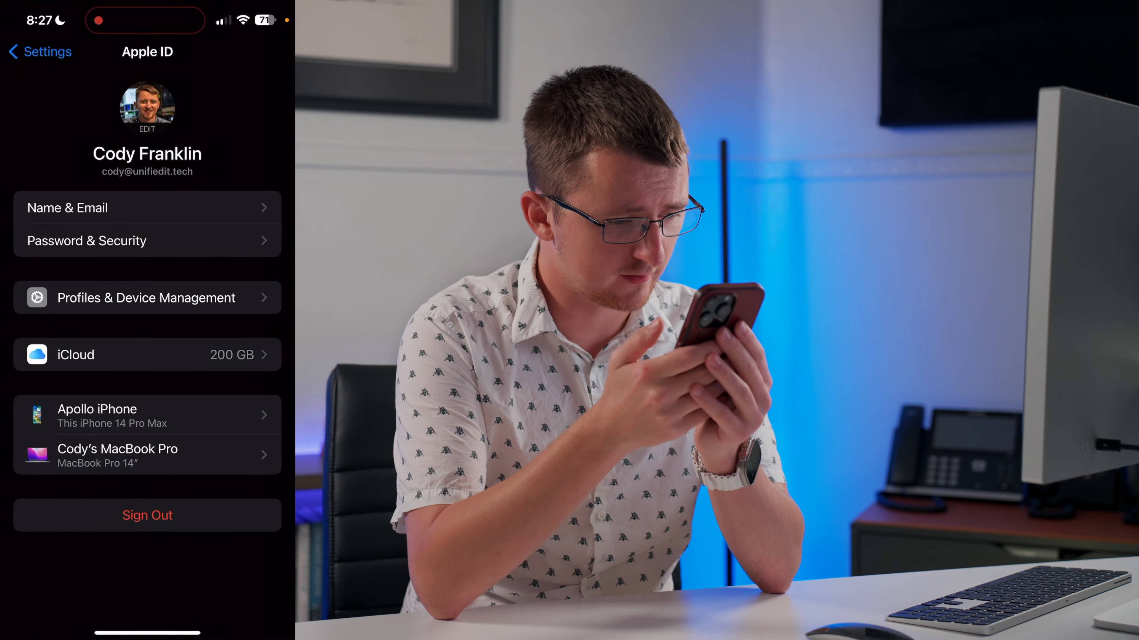
{"action": "left_click", "coordinate": [148, 355]}
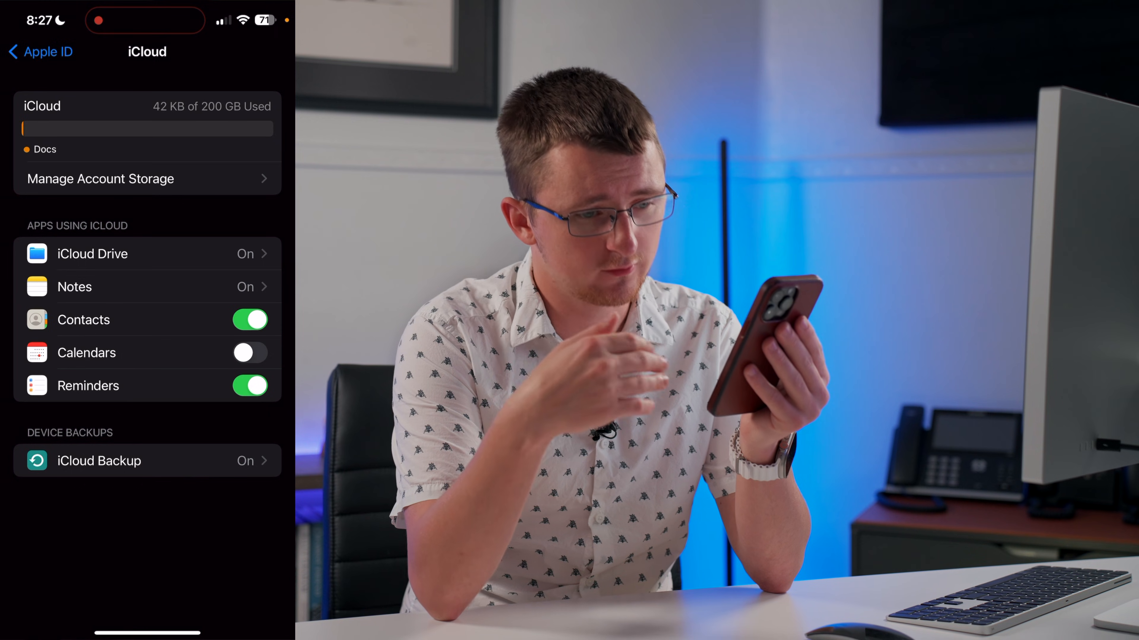
{"action": "left_click", "coordinate": [148, 254]}
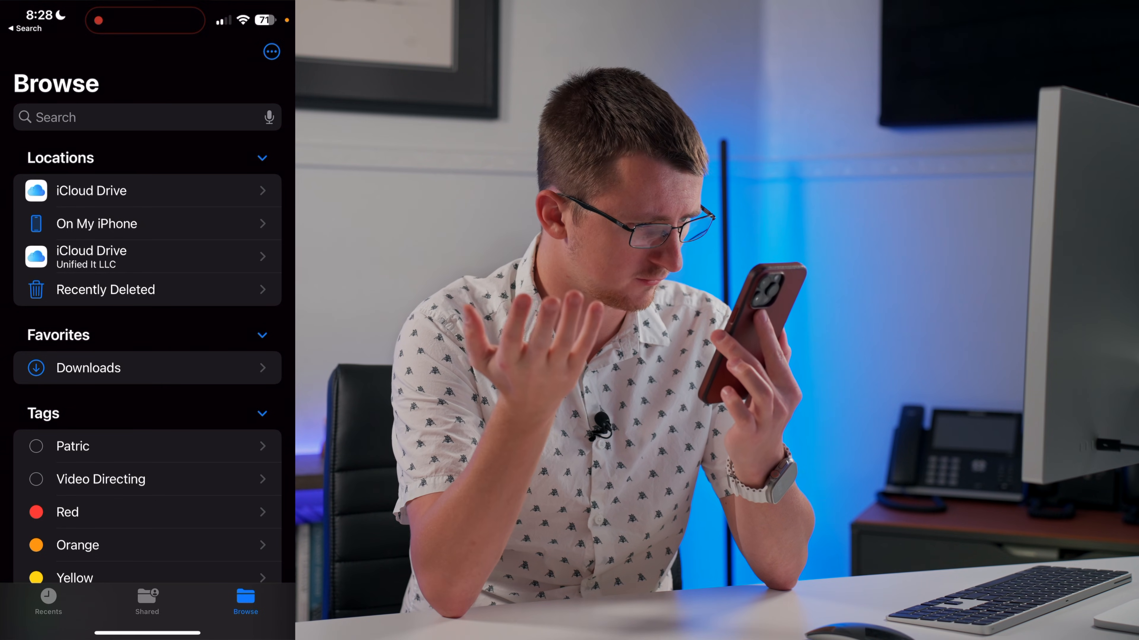
Step: In the Files app, create a folder named Test in the Unified It LLC iCloud Drive
{"action": "left_click", "coordinate": [147, 256]}
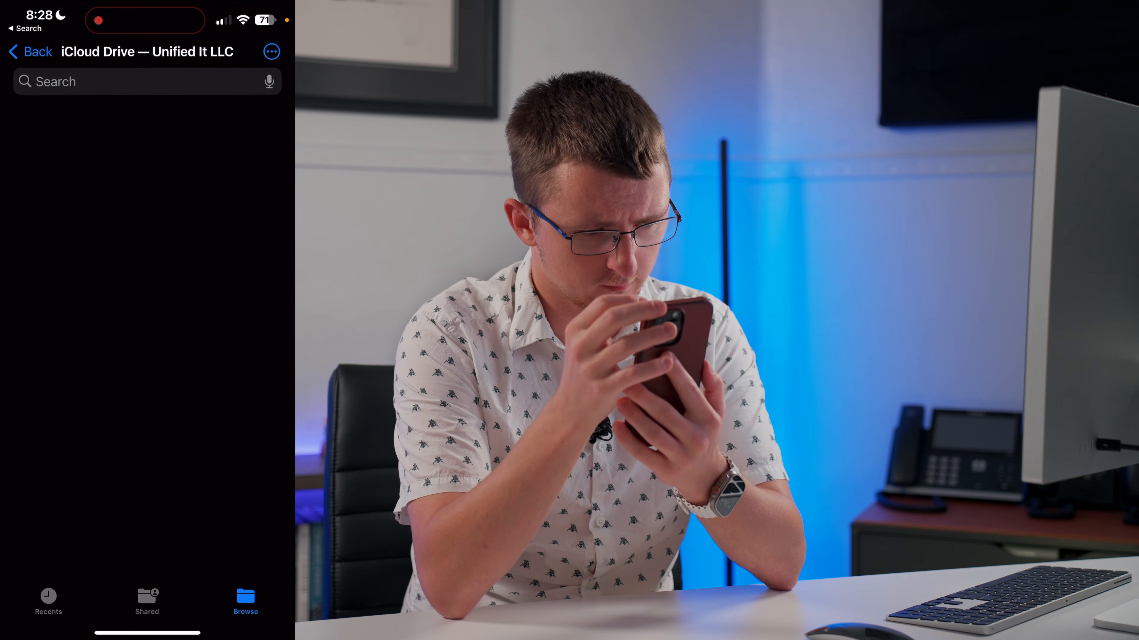
{"action": "left_click", "coordinate": [271, 51]}
{"action": "left_click", "coordinate": [174, 117]}
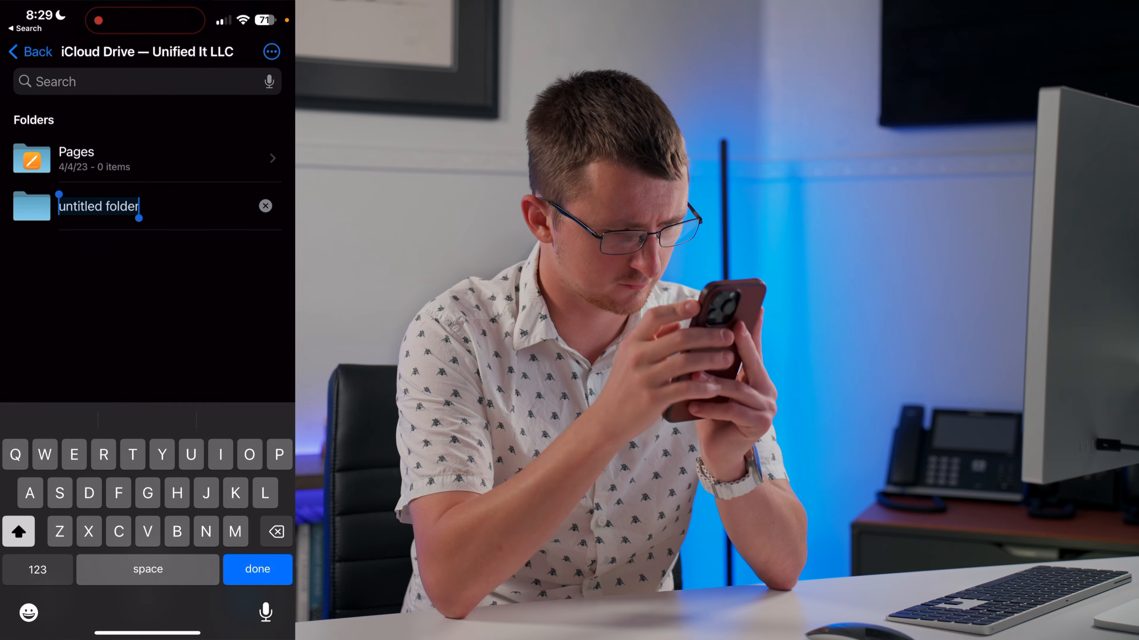
{"action": "type", "text": "Test"}
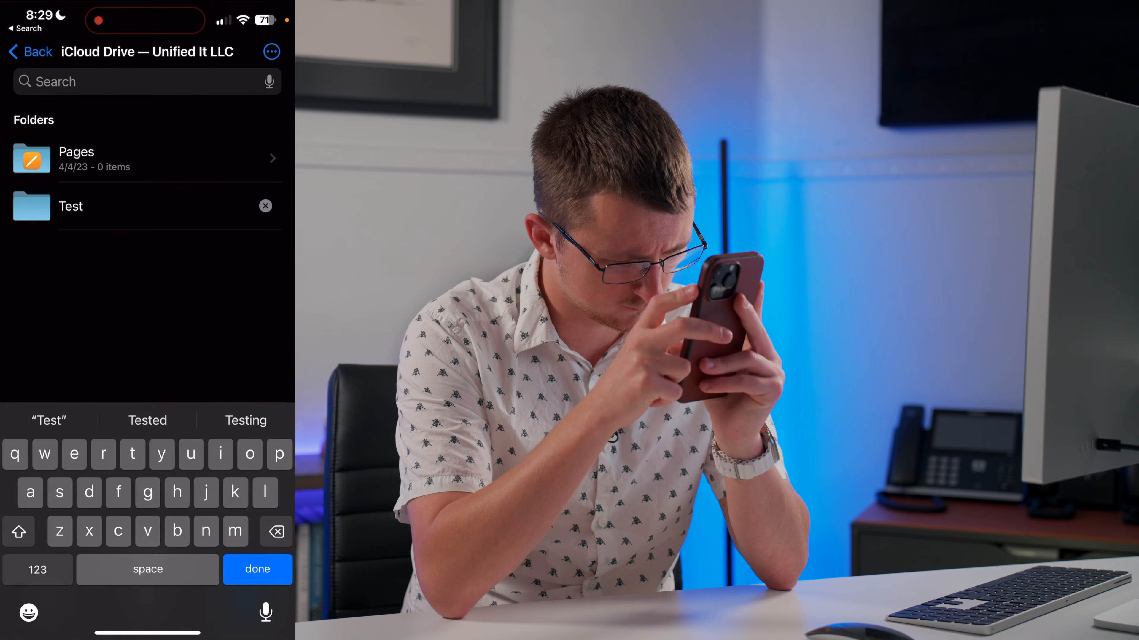
{"action": "key", "text": "Return"}
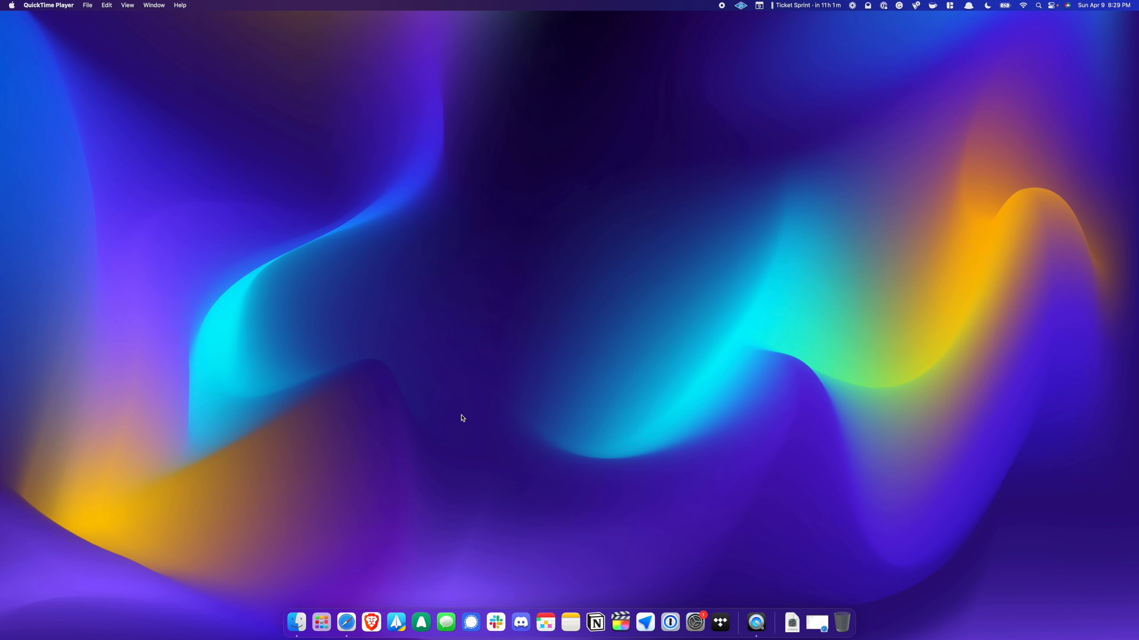
Step: Switch to Finder on the Mac and view the iCloud Drive contents to check for the Test folder
{"action": "left_click", "coordinate": [294, 615]}
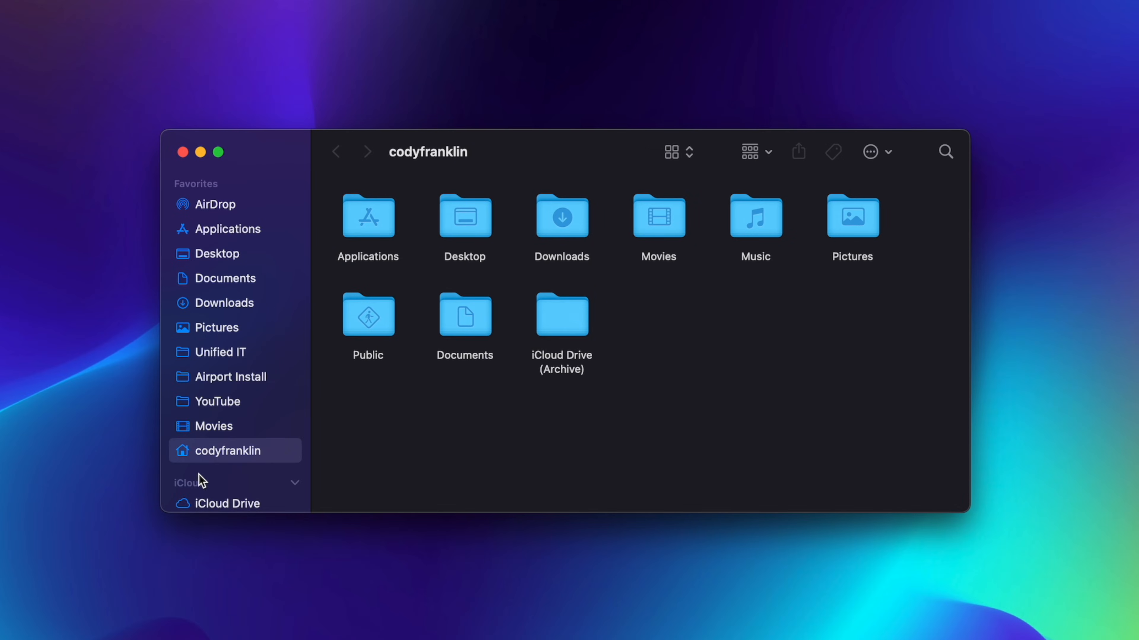
{"action": "scroll", "coordinate": [236, 460], "scroll_direction": "down", "scroll_amount": 5}
{"action": "left_click", "coordinate": [245, 368]}
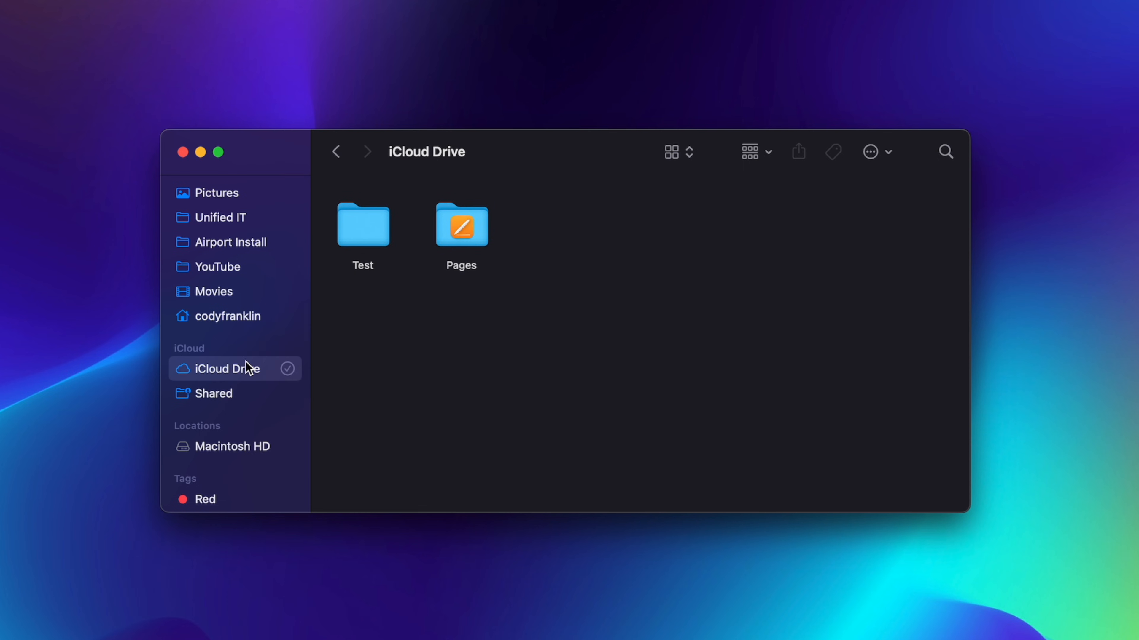